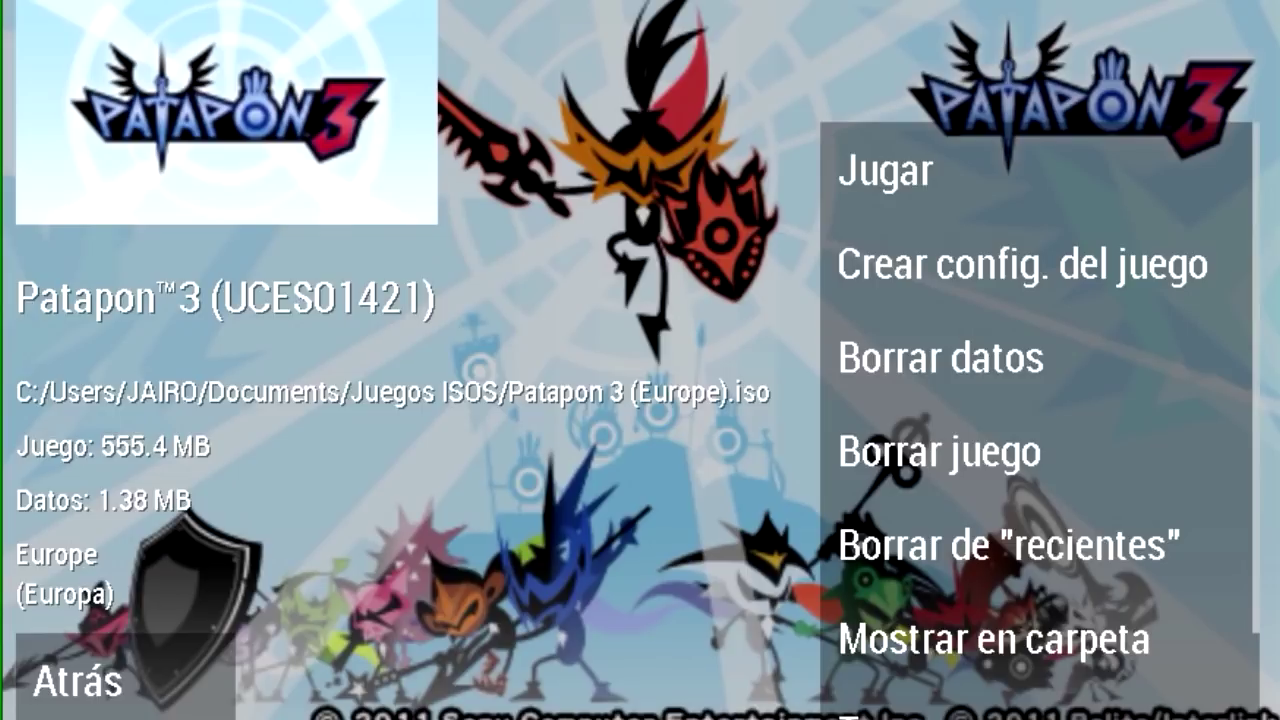
Extract the Patapon 3 DLC Discord! archive on the desktop into a folder of the same name
left_click(126, 681)
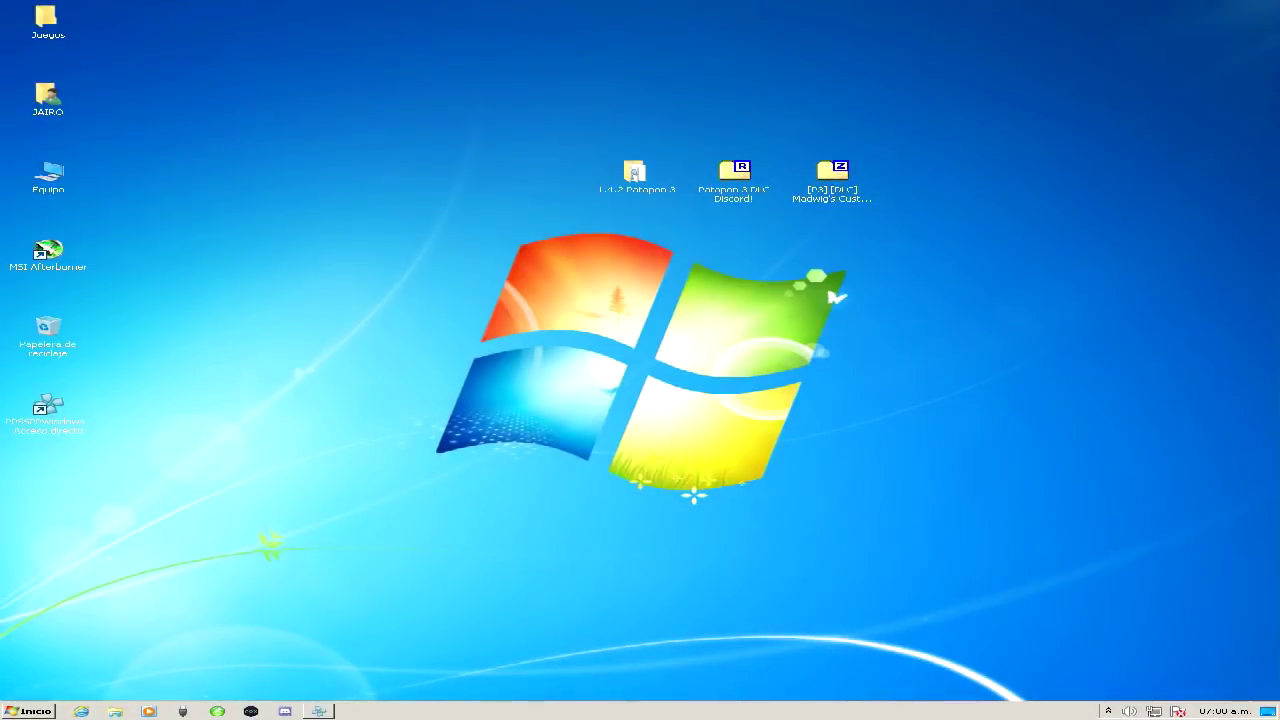
left_click_drag(734, 170, 538, 90)
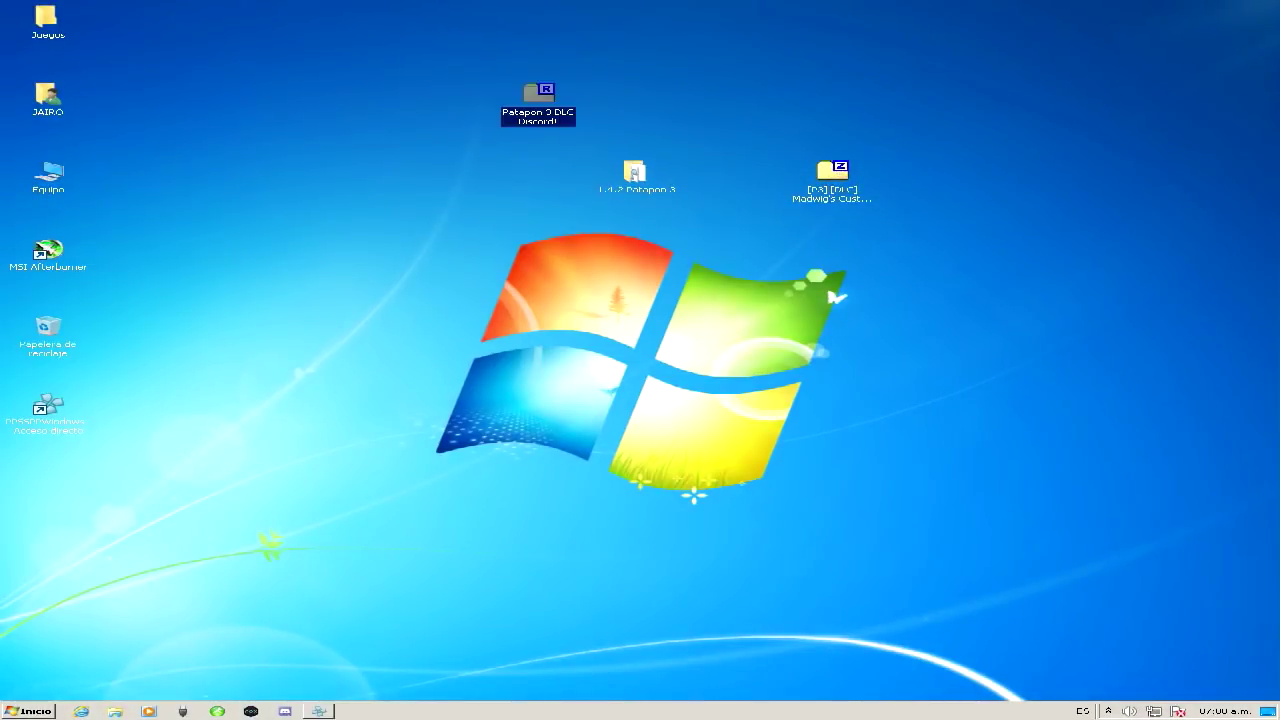
left_click_drag(538, 92, 636, 92)
right_click(637, 93)
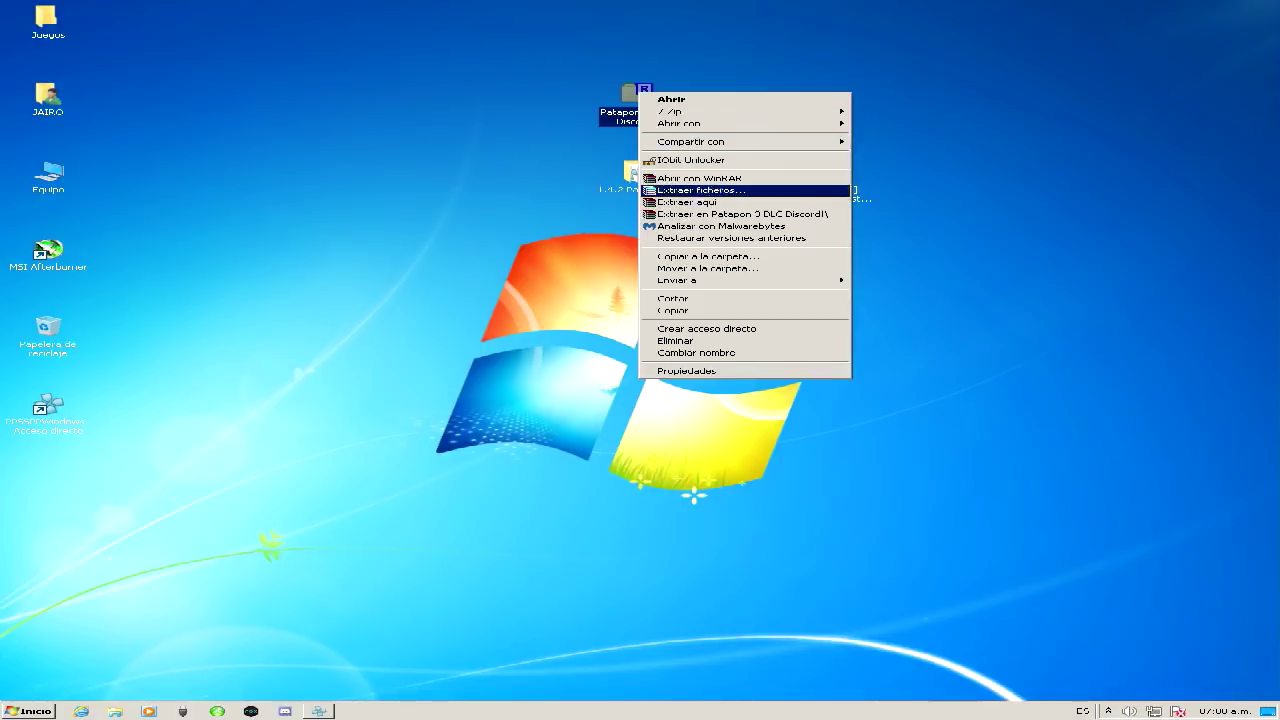
left_click(740, 214)
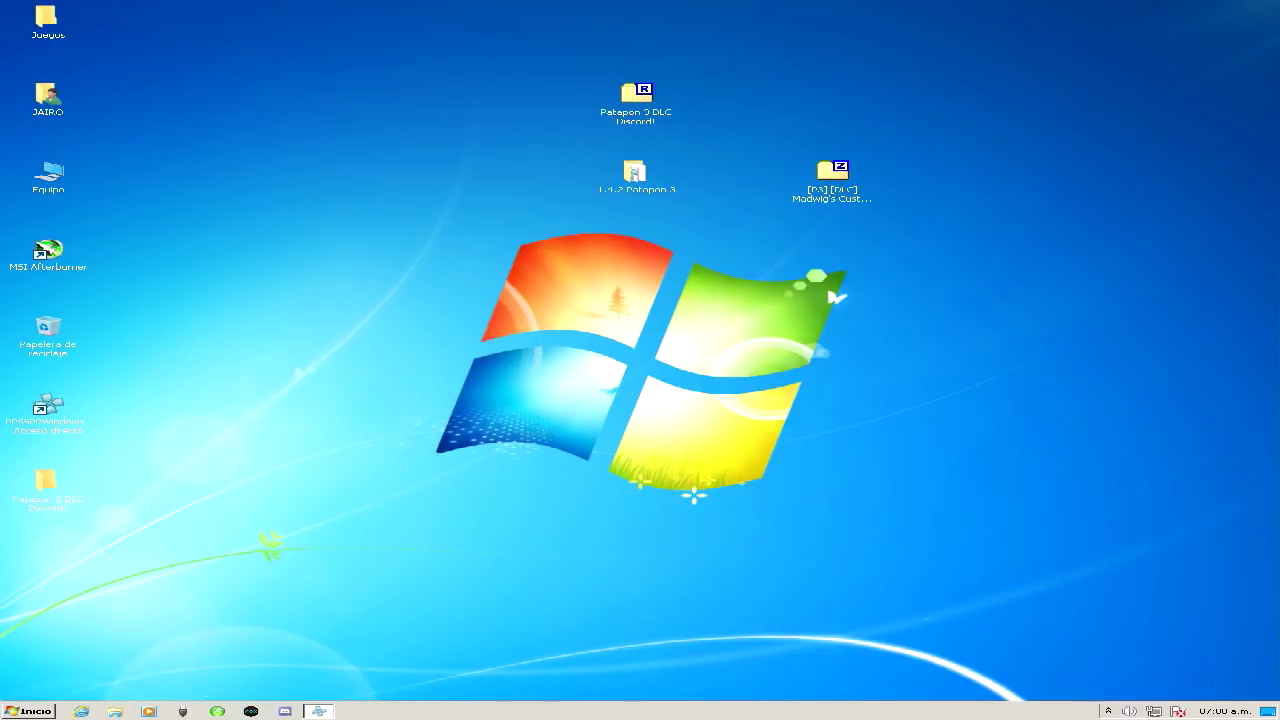
Arrange the extracted Patapon 3 DLC Discord! folder and its archive on the desktop above the 1.4.2 Patapon 3 folder
left_click_drag(47, 482, 537, 94)
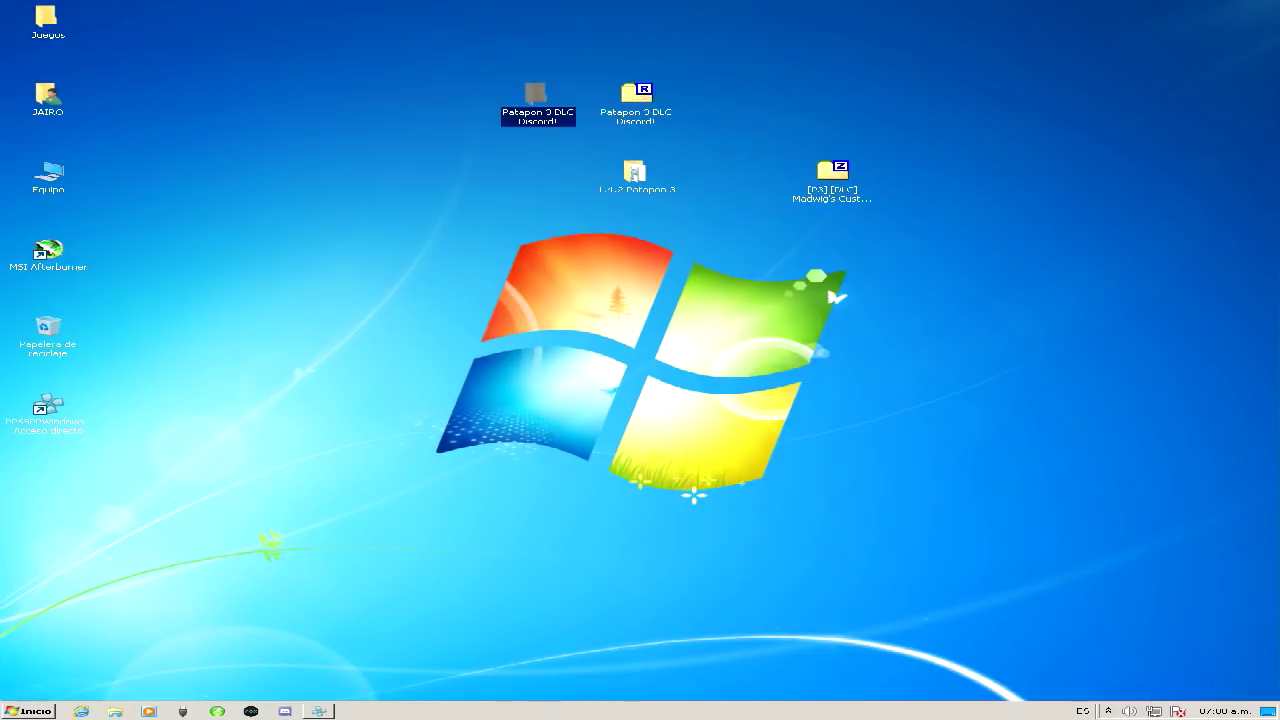
left_click_drag(636, 95, 734, 95)
left_click(735, 210)
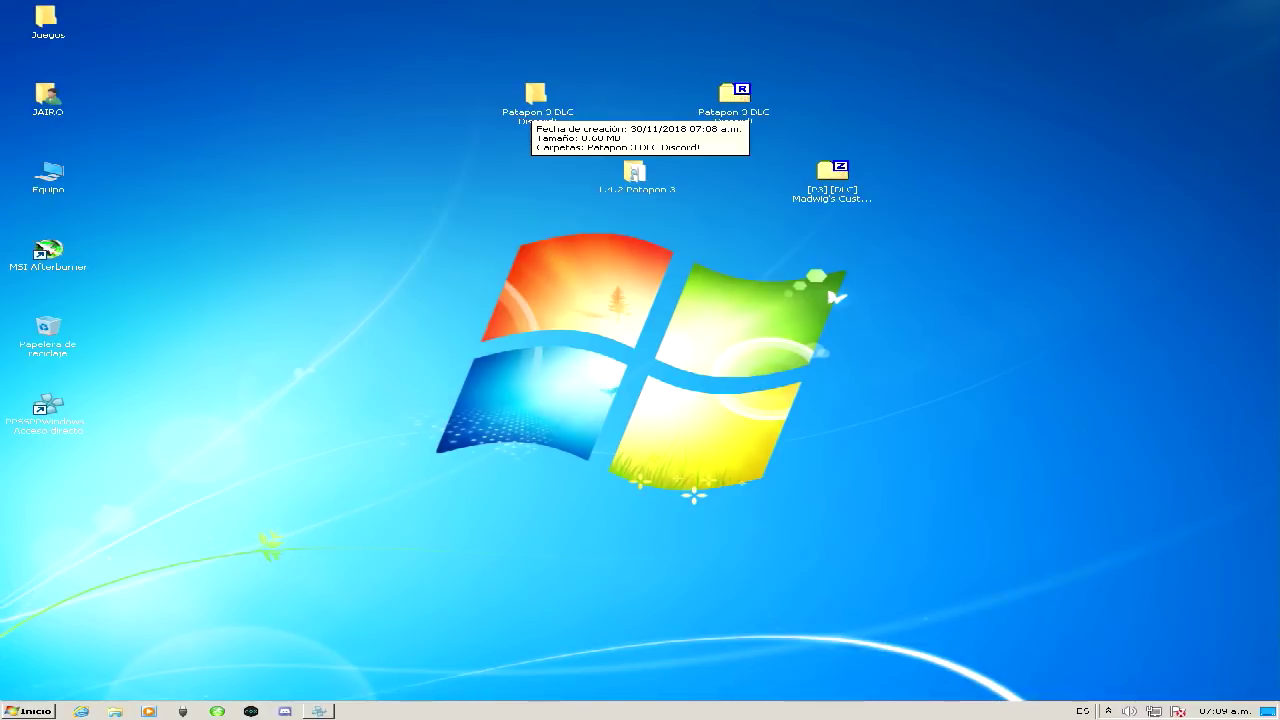
Open the inner Patapon 3 DLC Discord! folder inside the extracted folder and maximize its window
double_click(537, 95)
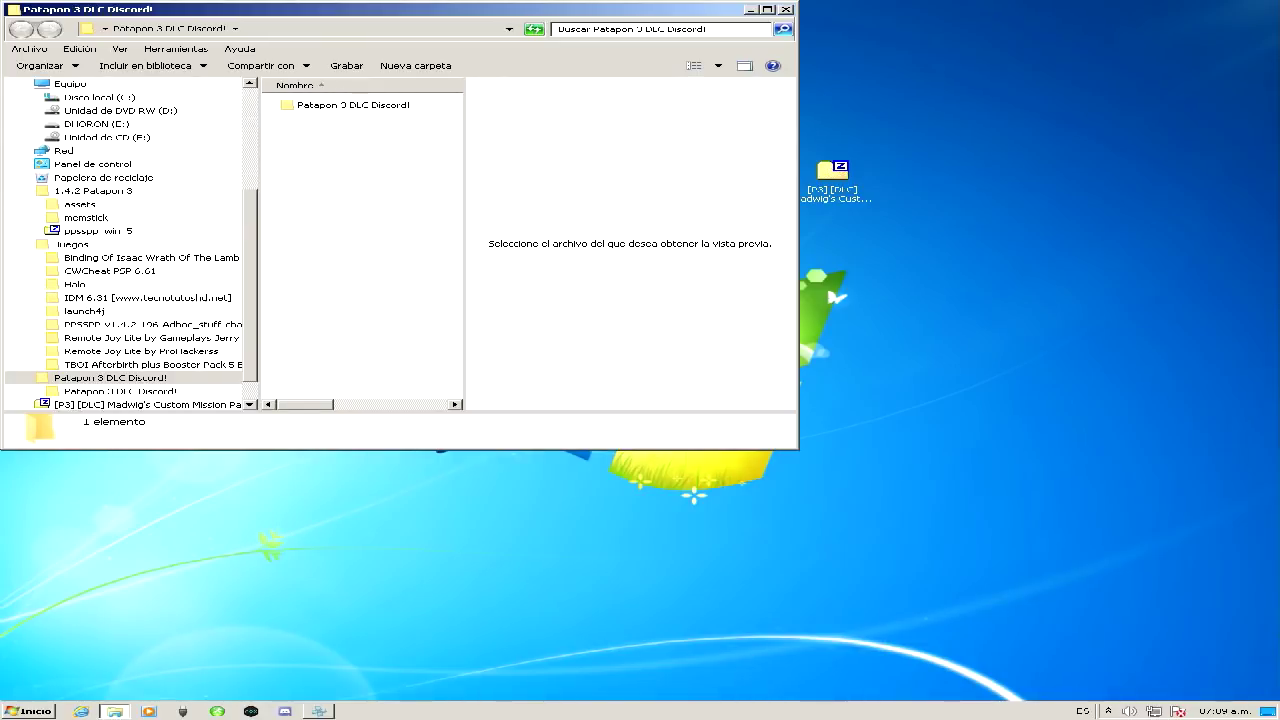
double_click(353, 105)
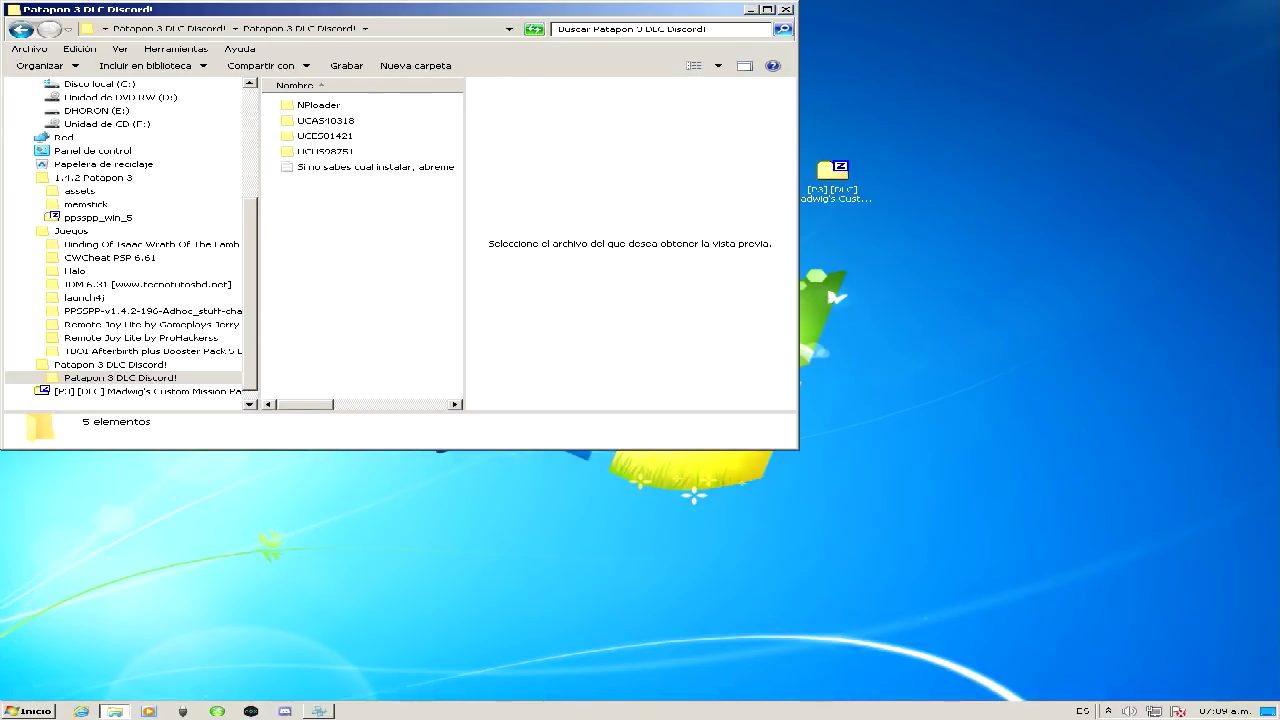
left_click(767, 9)
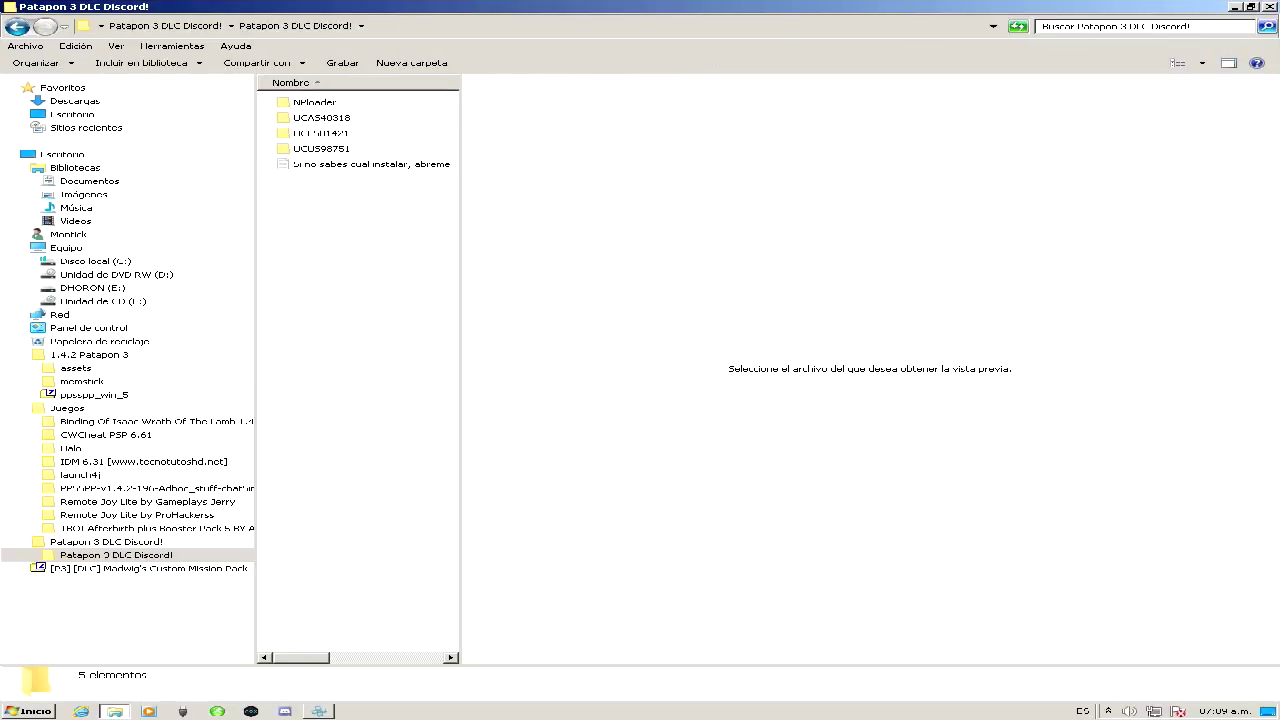
Examine the text file and the region folders UCAS40318, UCES01421 and UCUS98751 to compare the available DLC versions
left_click(360, 164)
left_click(322, 118)
left_click(322, 133)
left_click(322, 149)
left_click(322, 133)
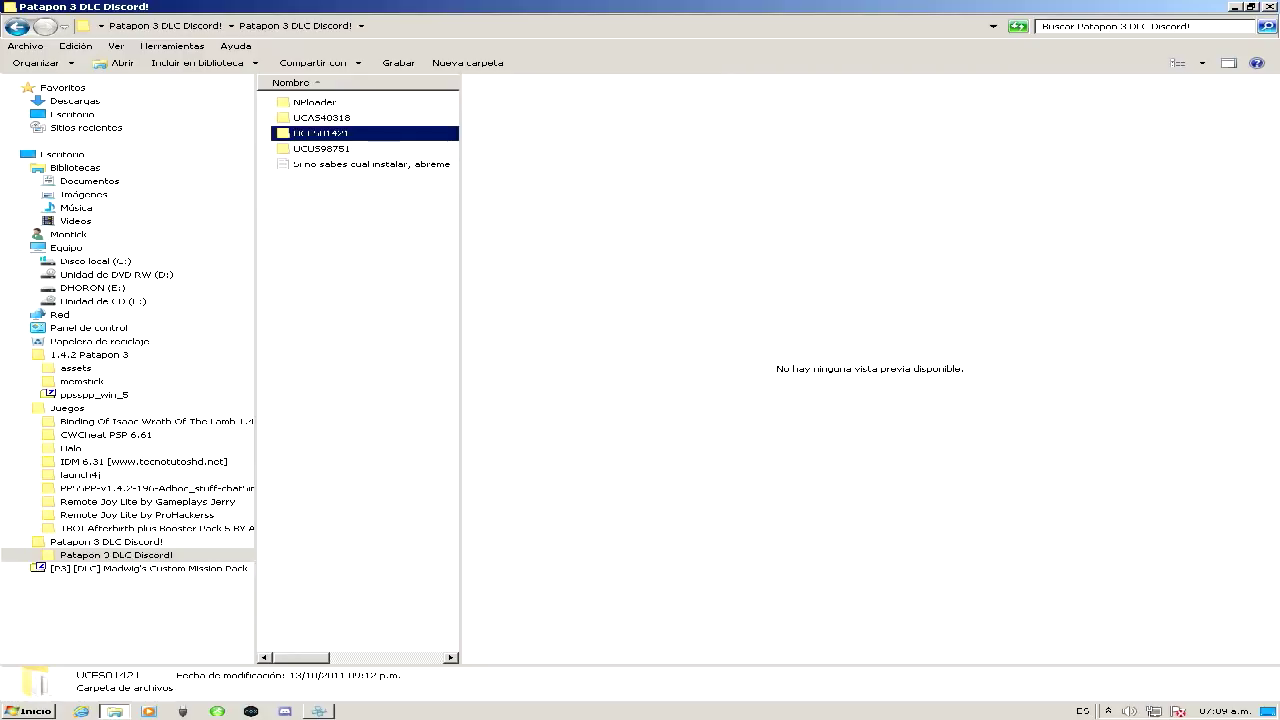
left_click(322, 118)
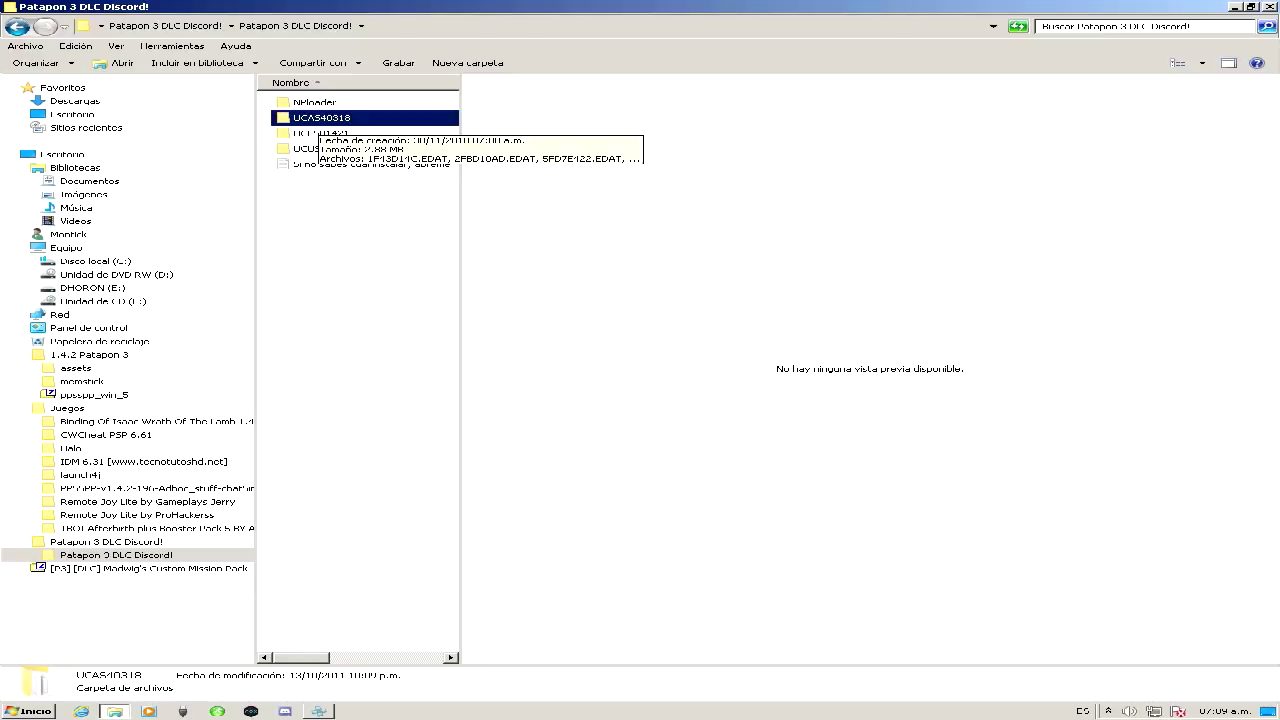
left_click(322, 133)
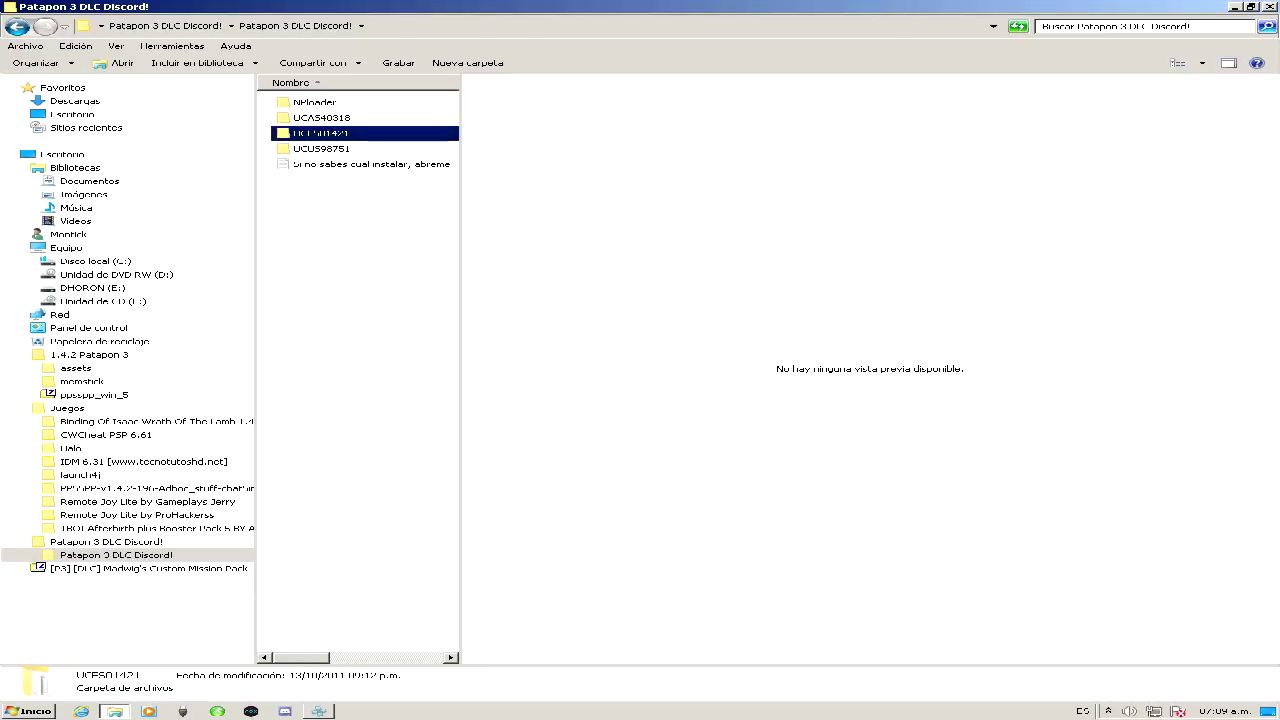
left_click(322, 149)
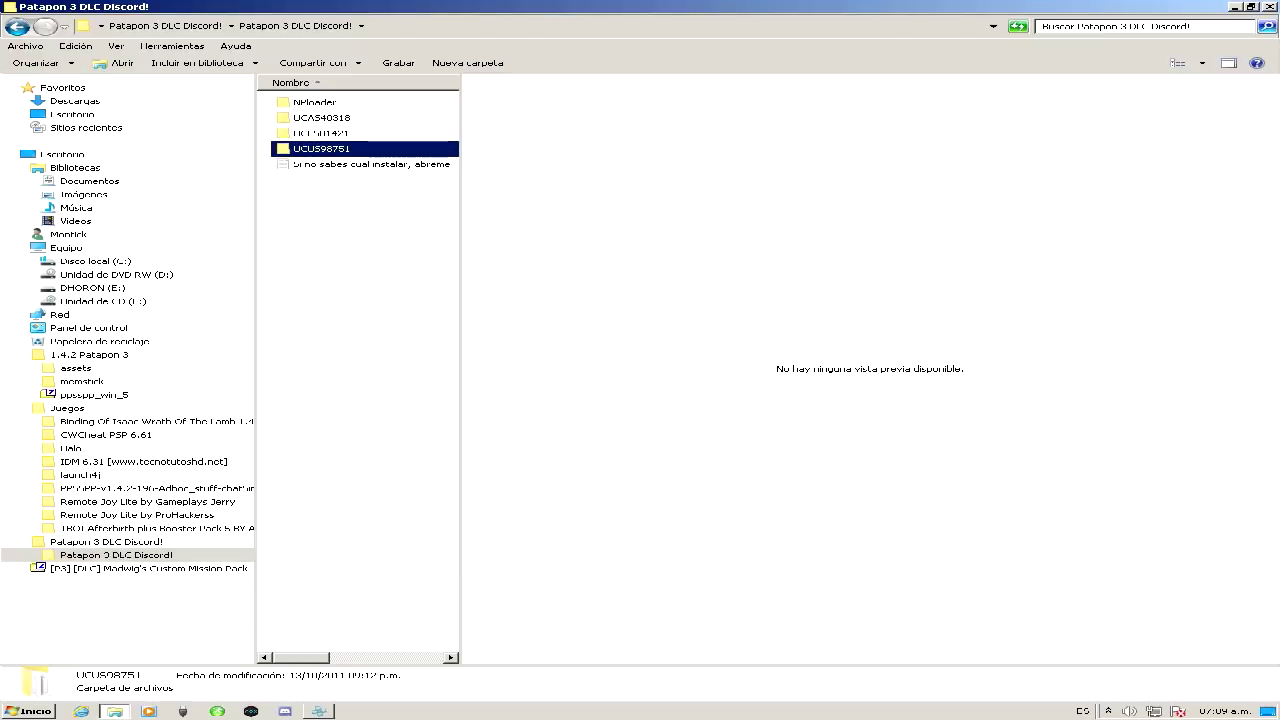
Switch to PPSSPP, check the game ID in Patapon 3's details, and return to the DLC folder
mouse_move(321, 148)
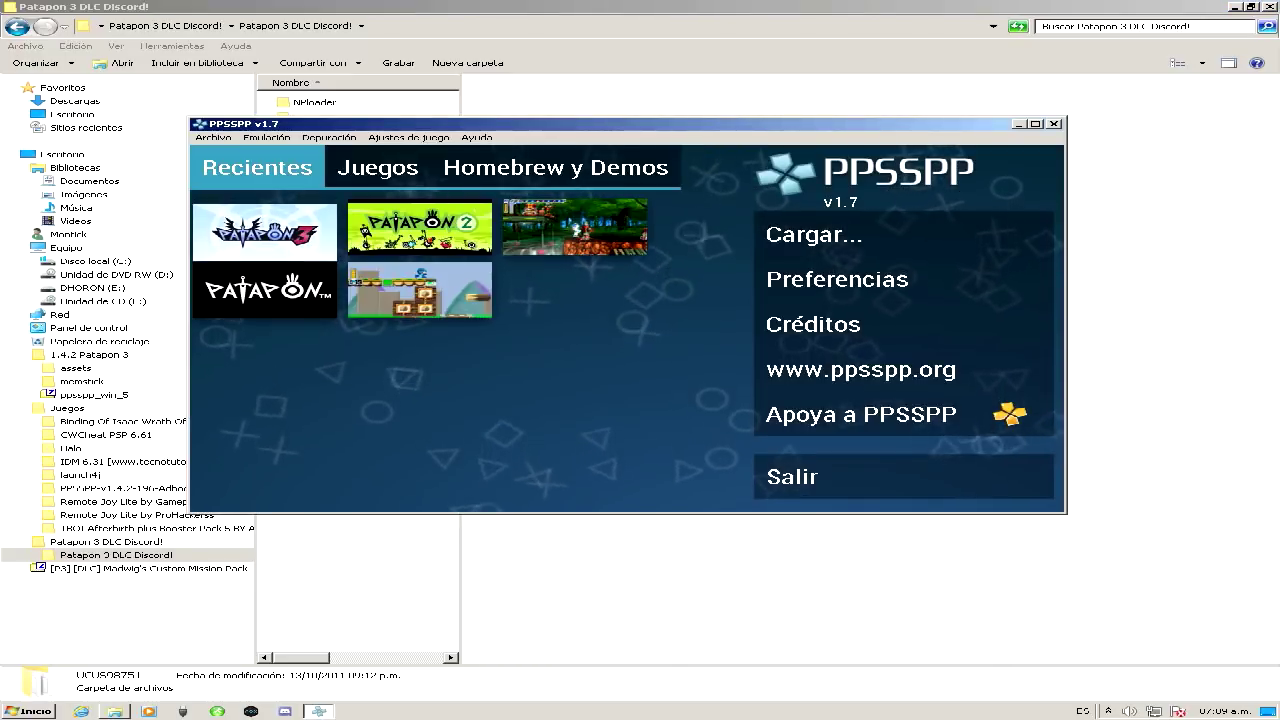
left_click(265, 232)
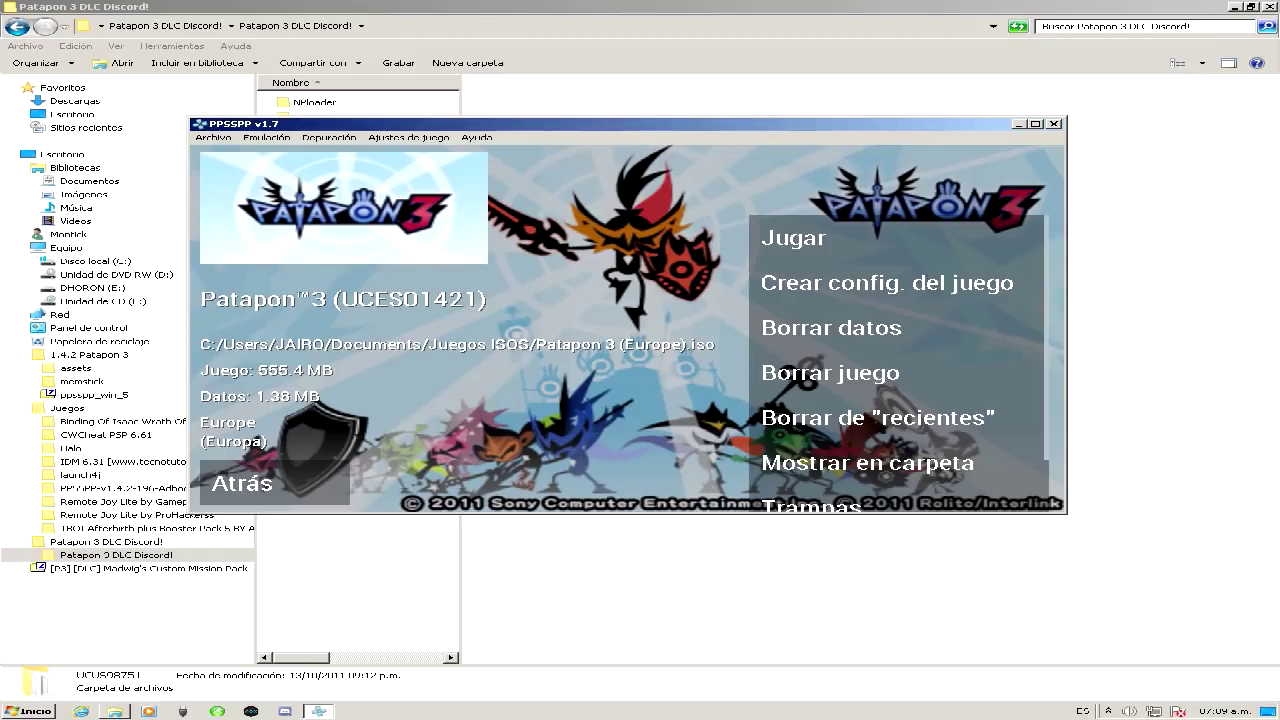
key("Escape")
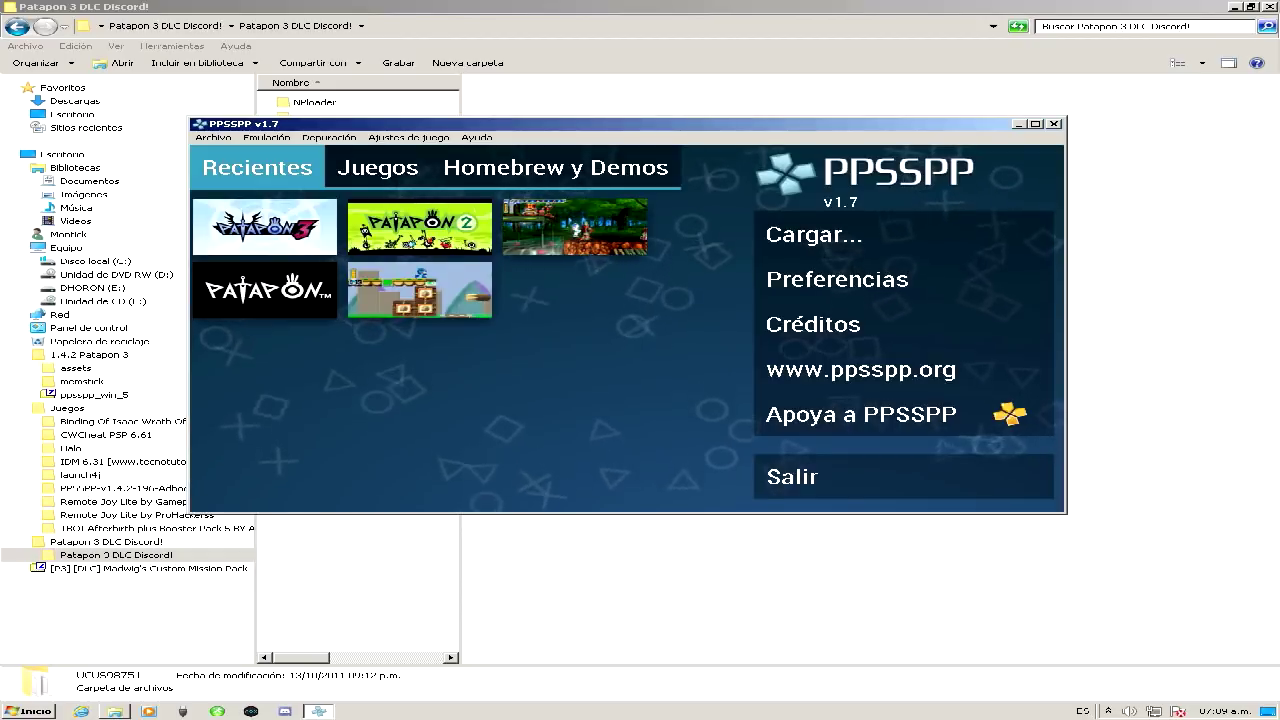
key("alt+Tab")
Look at the files inside the UCES01421 folder and return to its parent folder
left_click(321, 133)
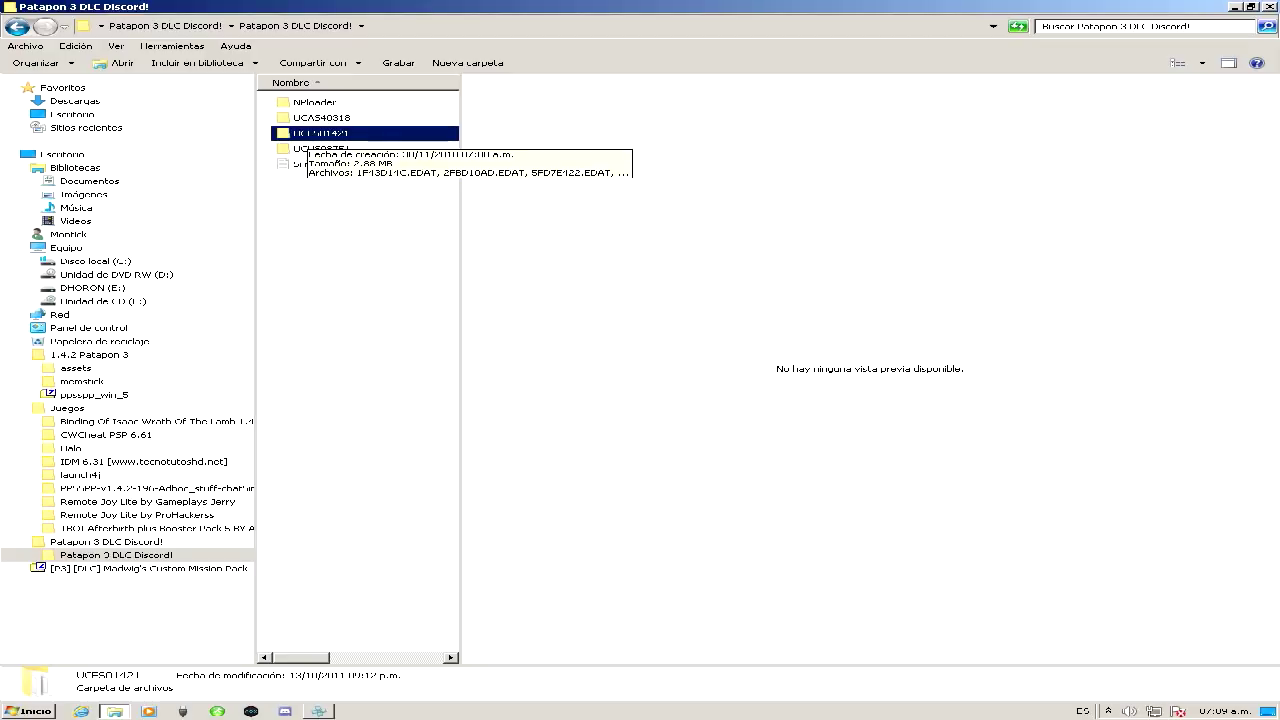
key("Return")
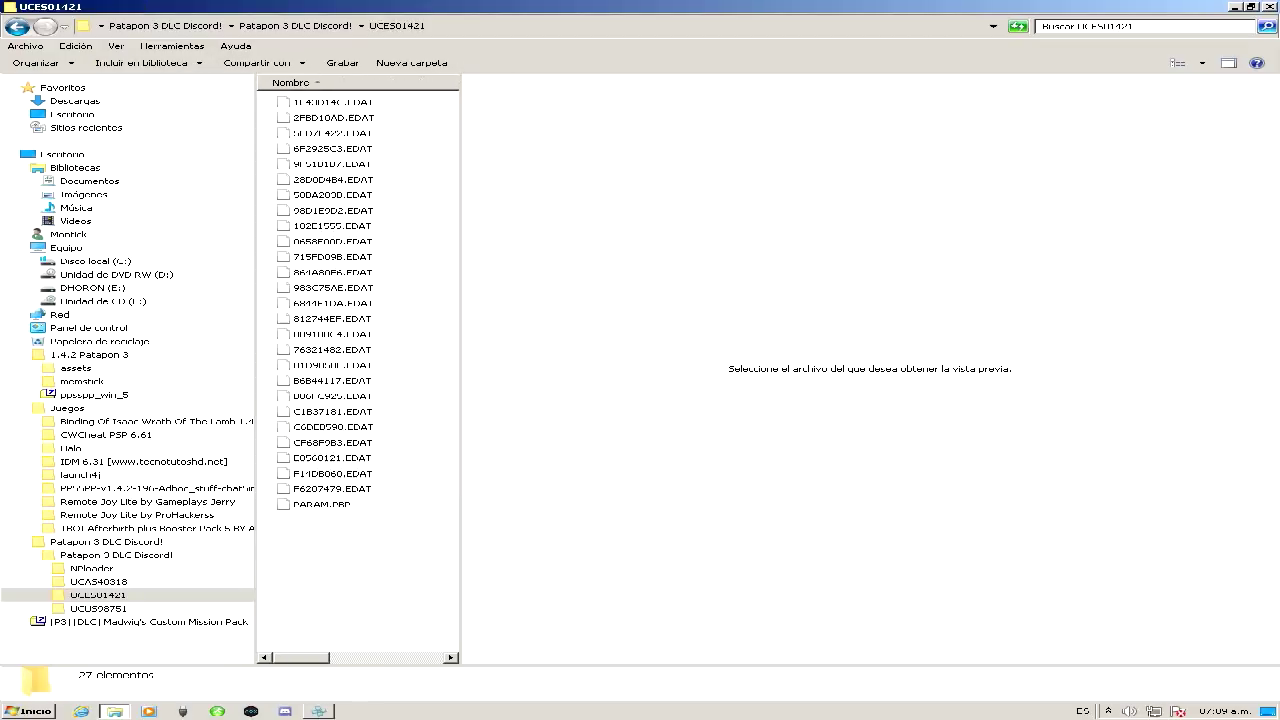
left_click_drag(297, 563, 337, 528)
left_click(17, 27)
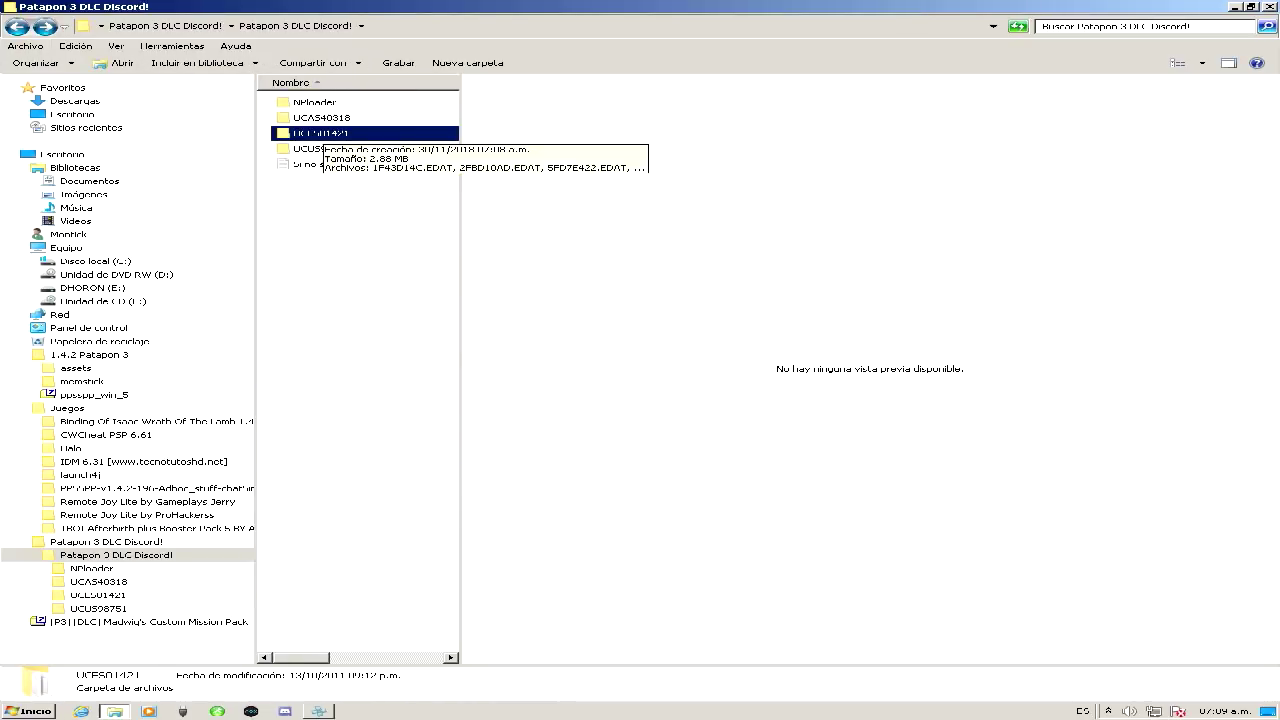
Copy the UCES01421 folder and close the Patapon 3 DLC Discord! window
right_click(325, 132)
left_click(361, 460)
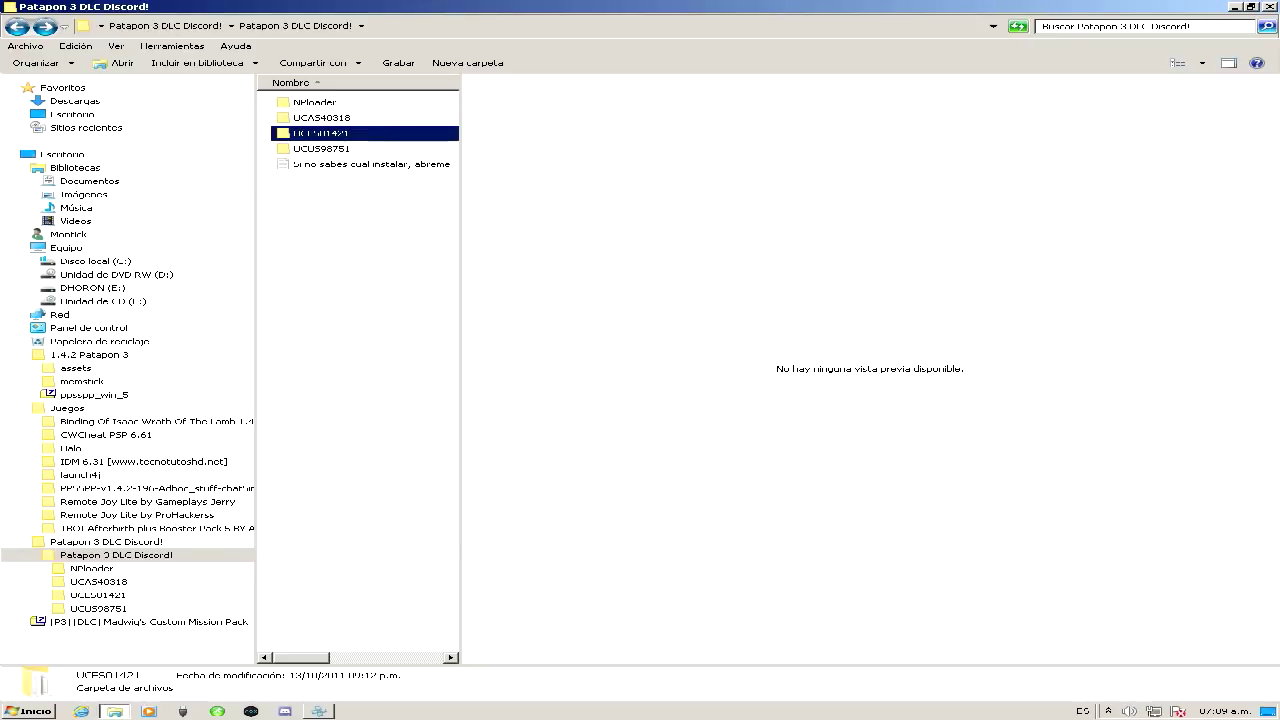
left_click(1270, 6)
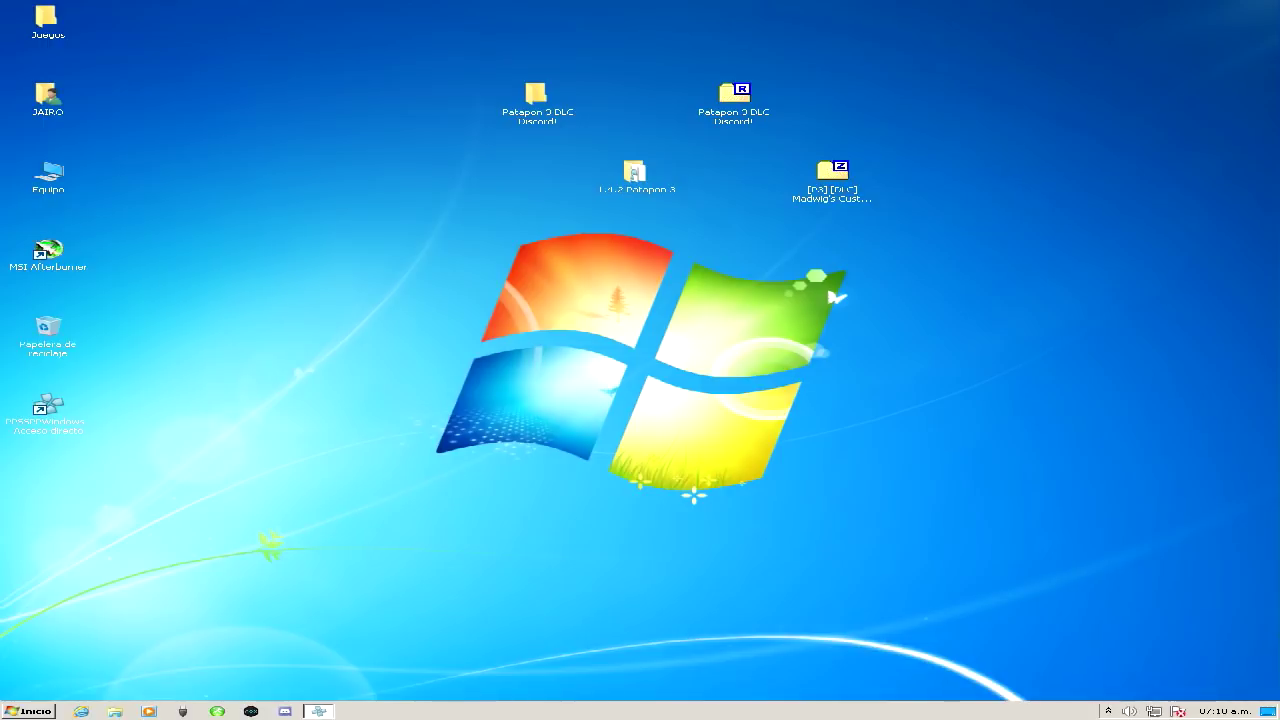
Paste the copied UCES01421 folder into the memstick\PSP\GAME directory of the 1.4.2 Patapon 3 folder
double_click(635, 175)
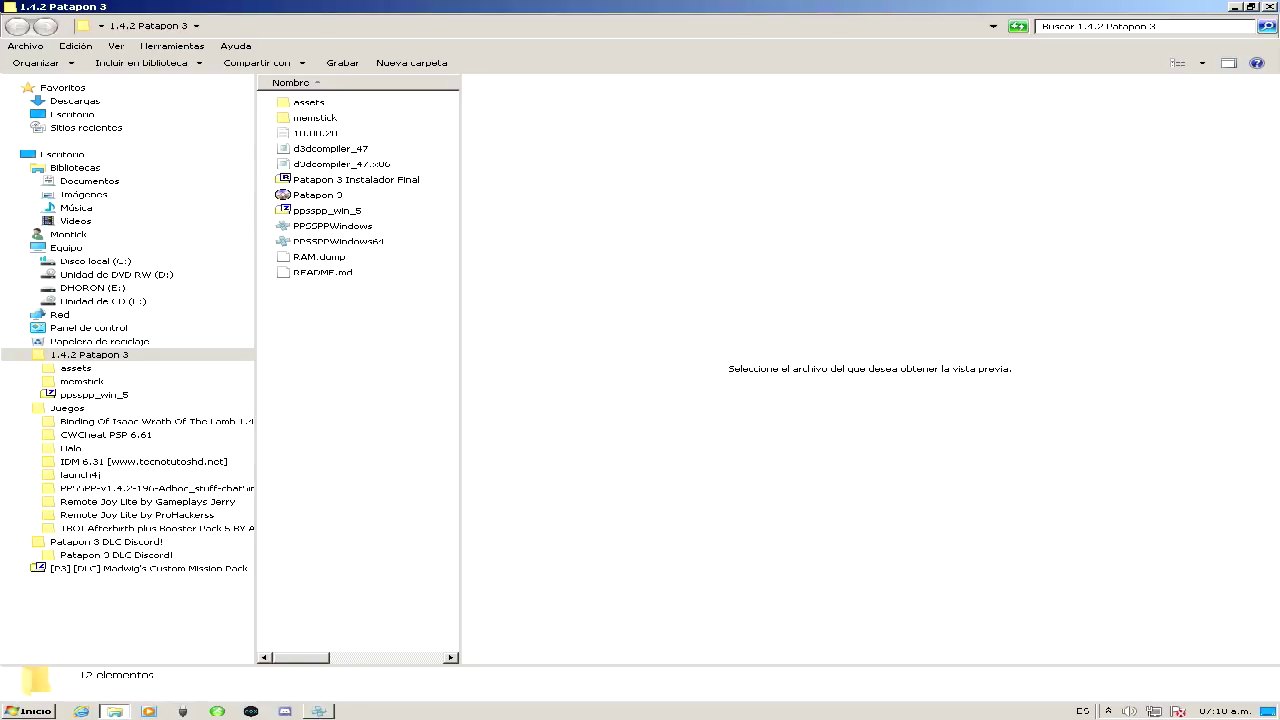
double_click(312, 117)
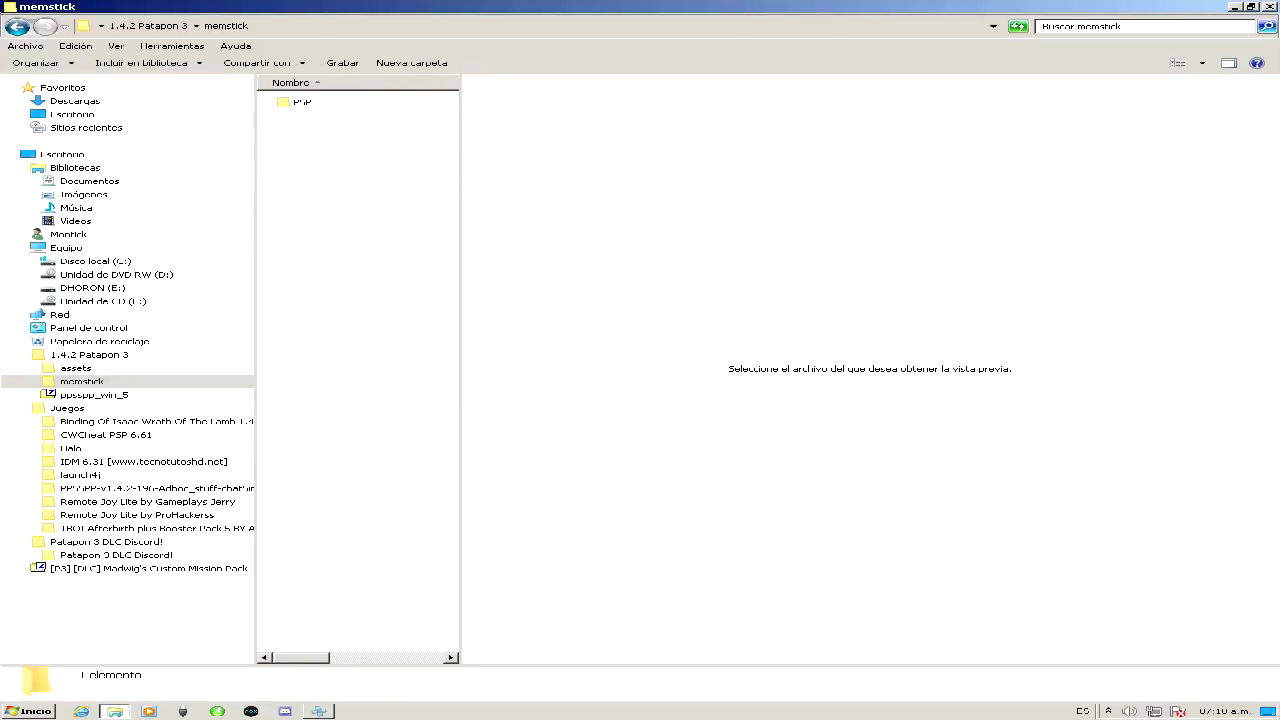
double_click(300, 101)
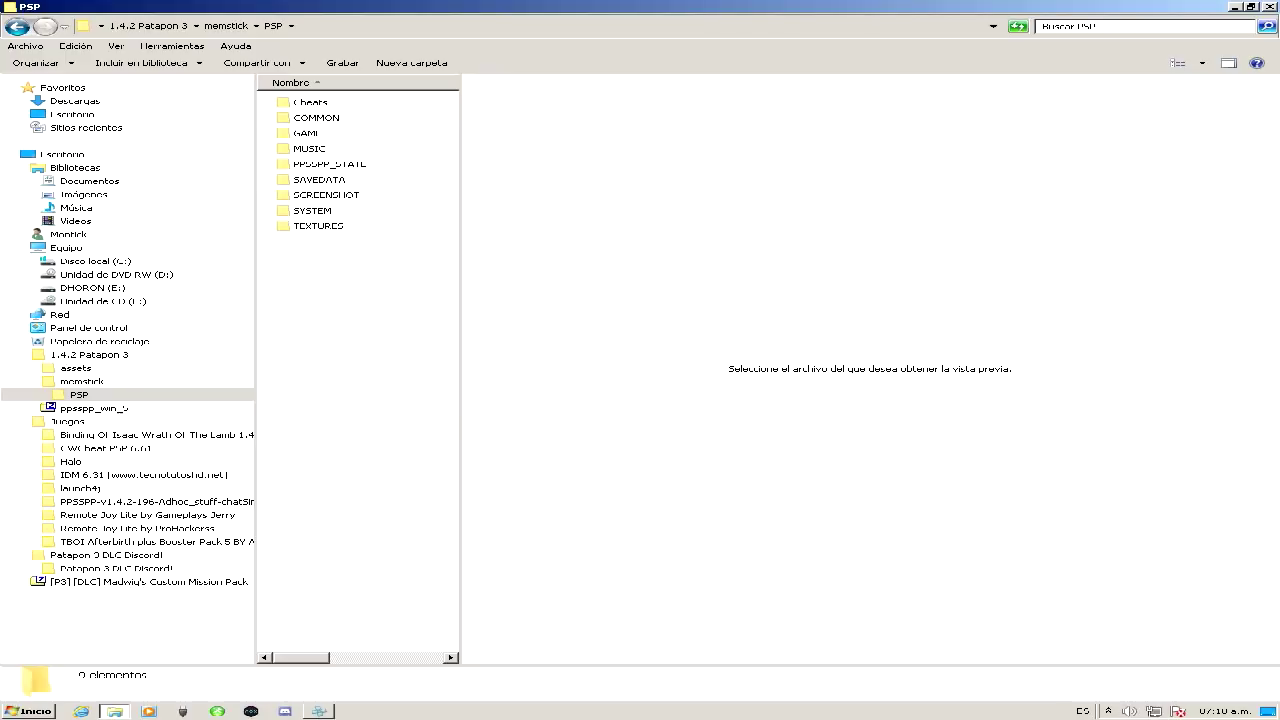
double_click(306, 133)
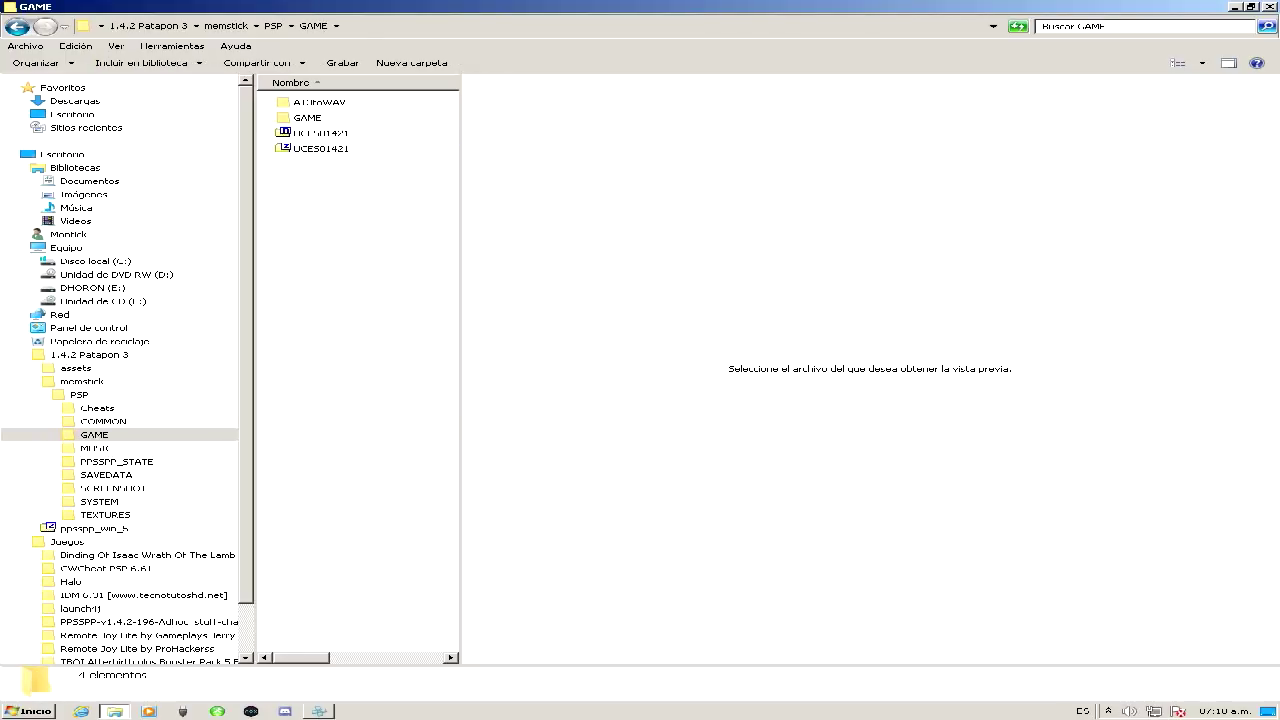
left_click_drag(352, 335, 389, 315)
key("ctrl+v")
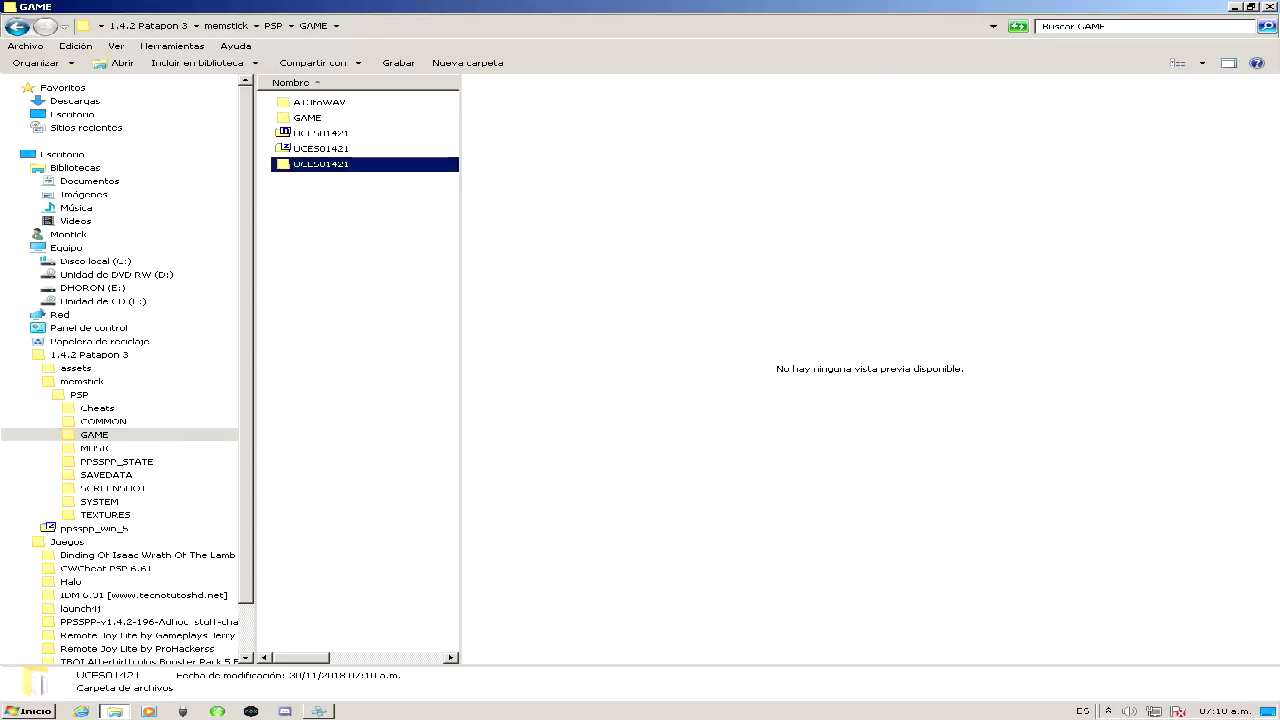
Check the files in the pasted UCES01421 folder and close the window
double_click(320, 163)
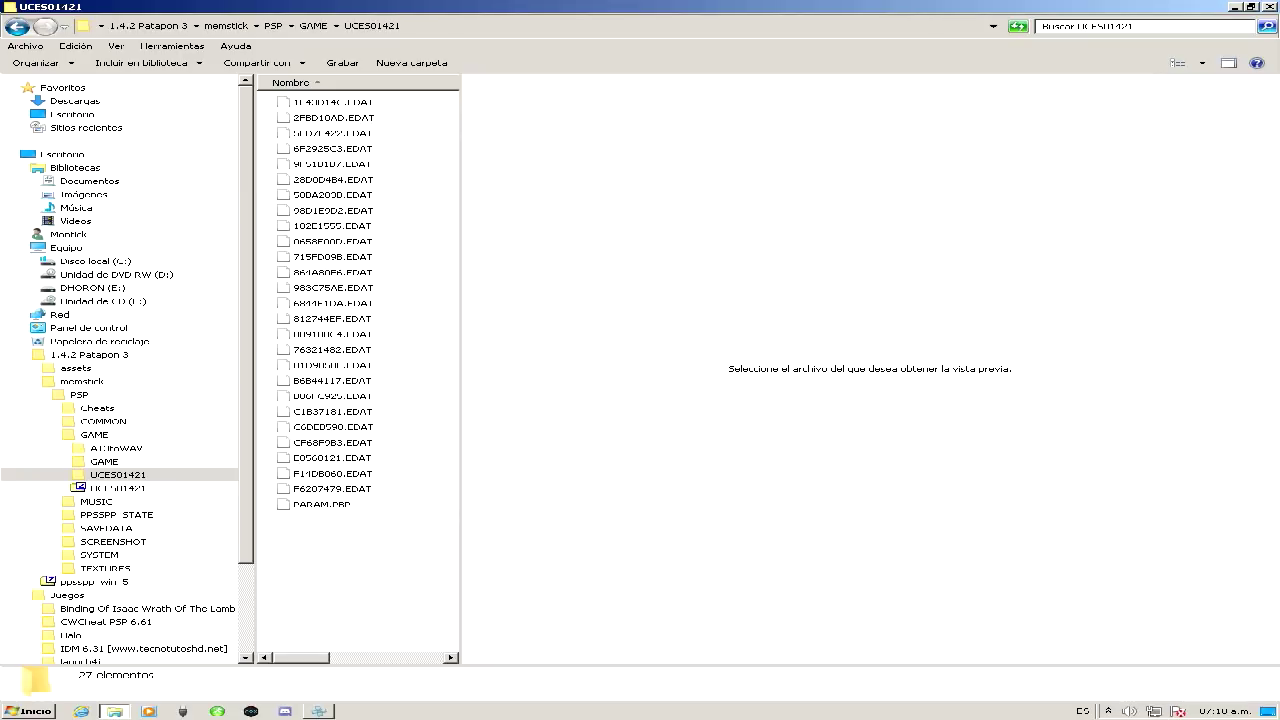
left_click(17, 27)
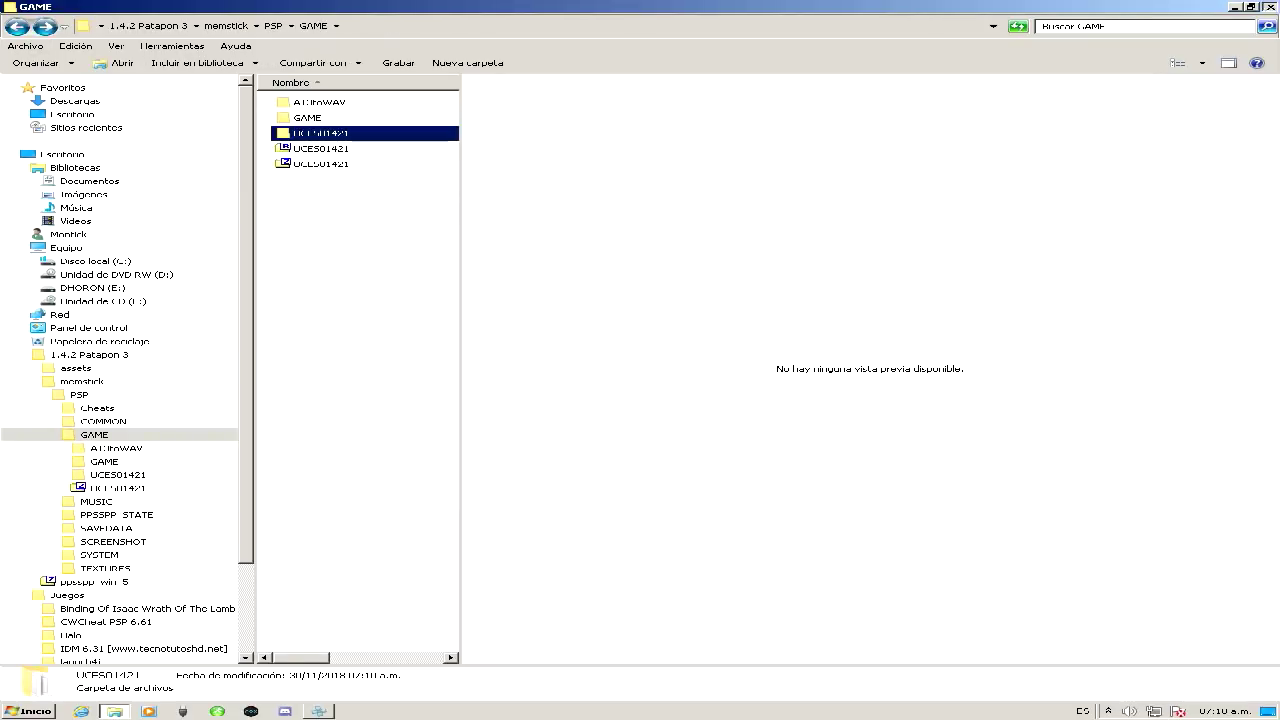
left_click(1269, 7)
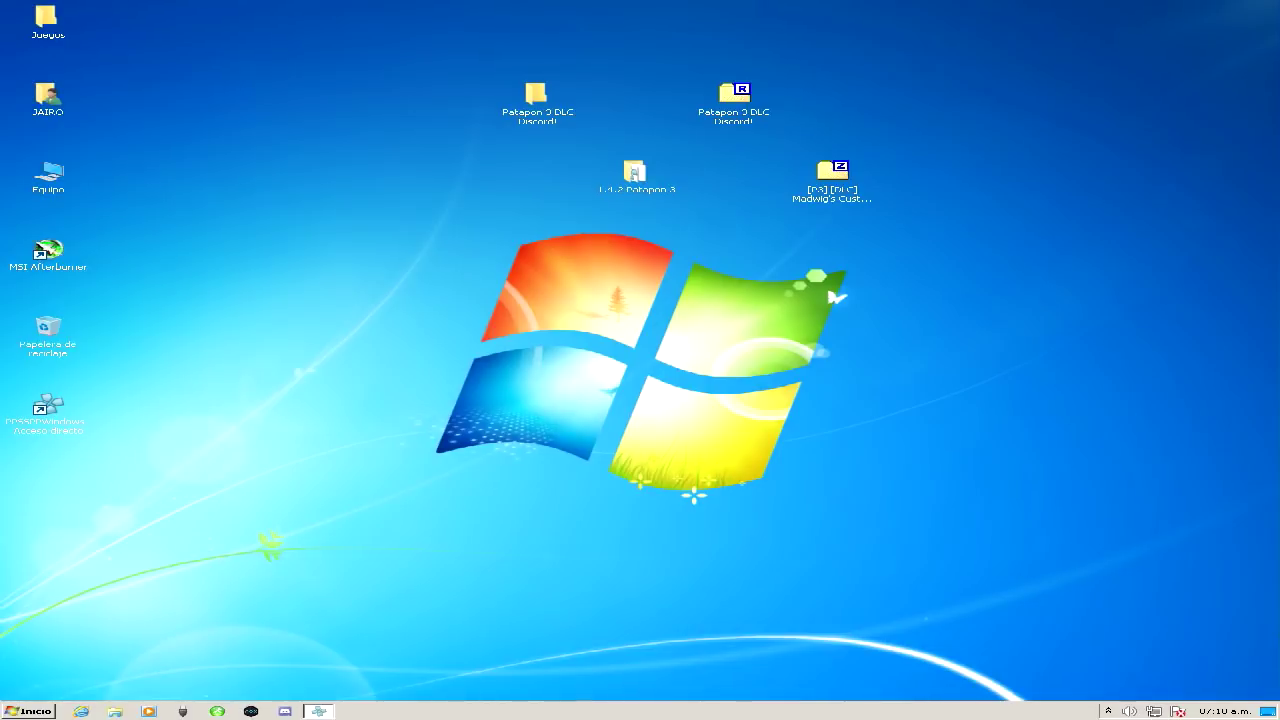
Switch to PPSSPP and launch Patapon 3 from the recent games
left_click(319, 711)
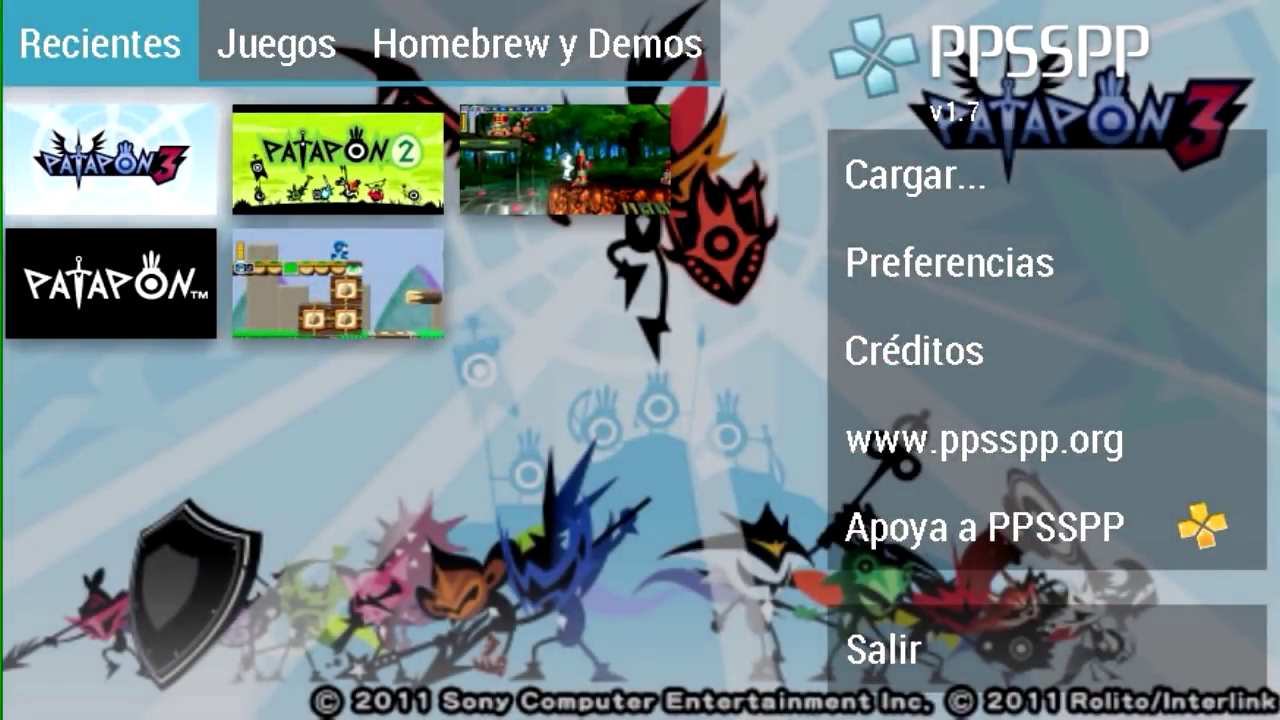
key("Return")
key("Up")
key("Up")
key("Up")
key("Up")
key("Return")
key("Return")
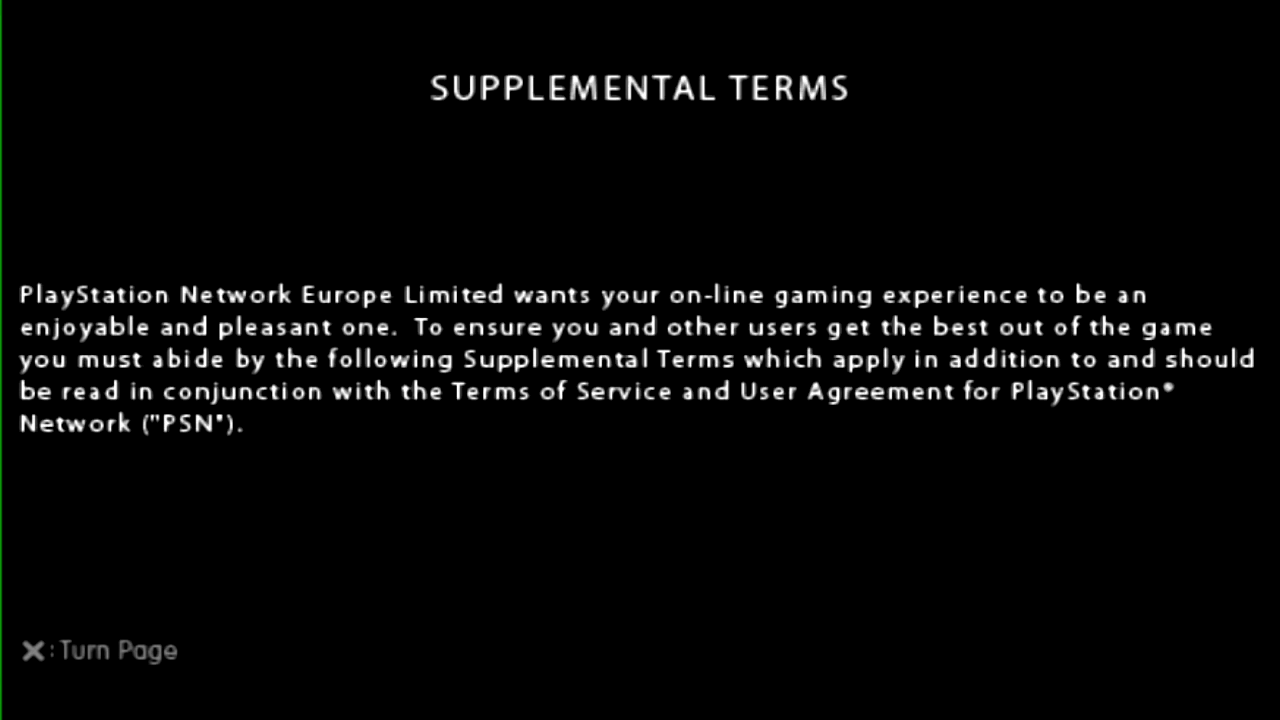
Skip the supplemental terms and intro screens, and load the Patapon 3 save data dated 2018/11/30 01:06 AM
key("Return")
key("Return")
key("Return")
key("Return")
key("Return")
key("Return")
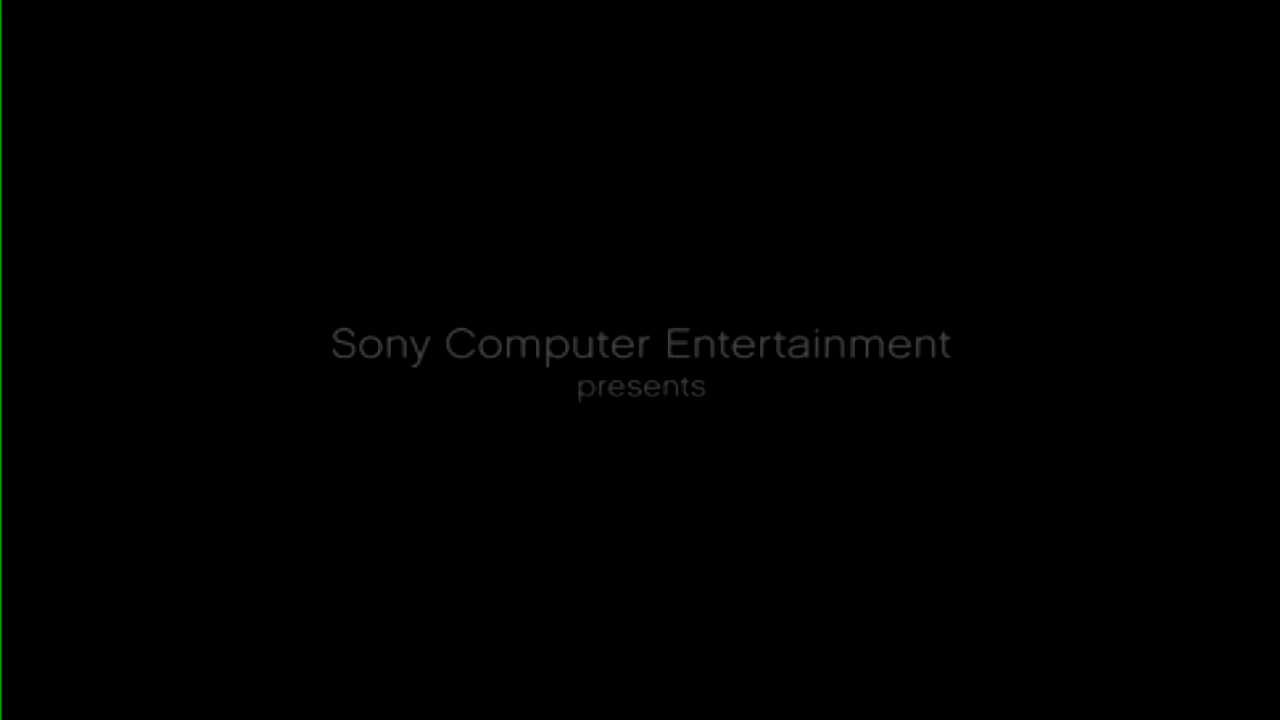
key("Return")
key("Return")
key("Return")
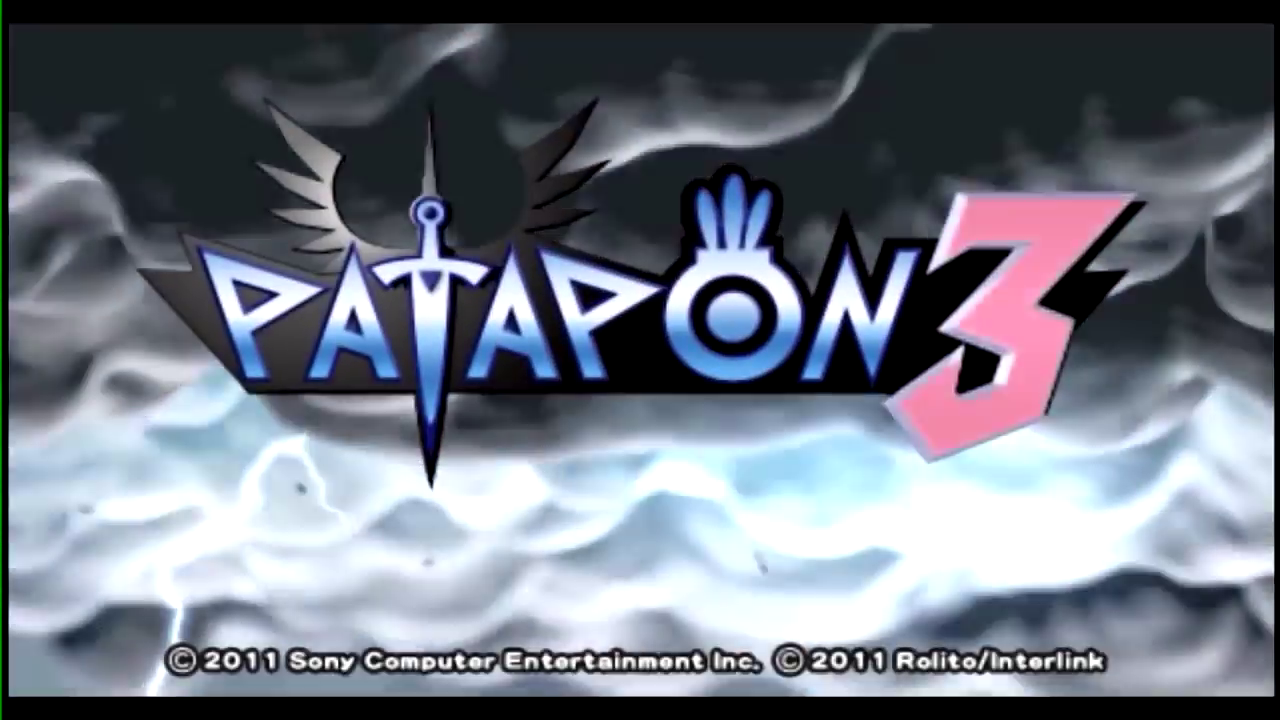
key("Return")
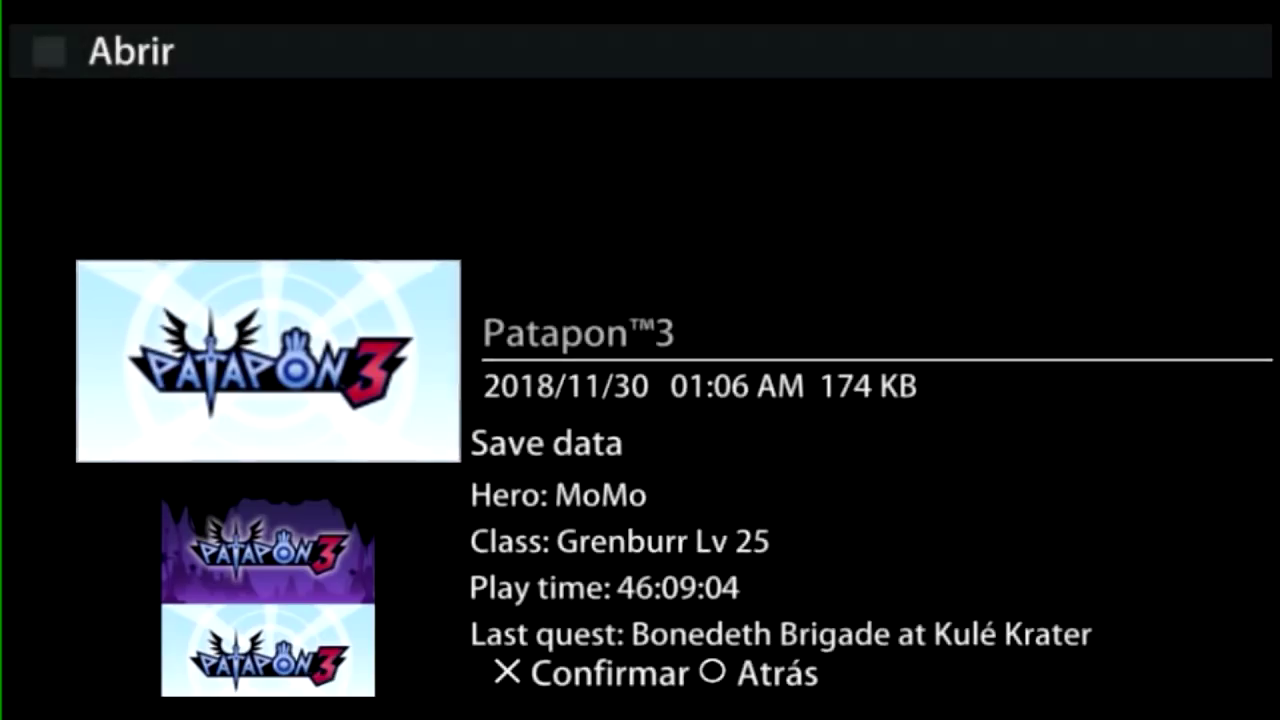
key("Return")
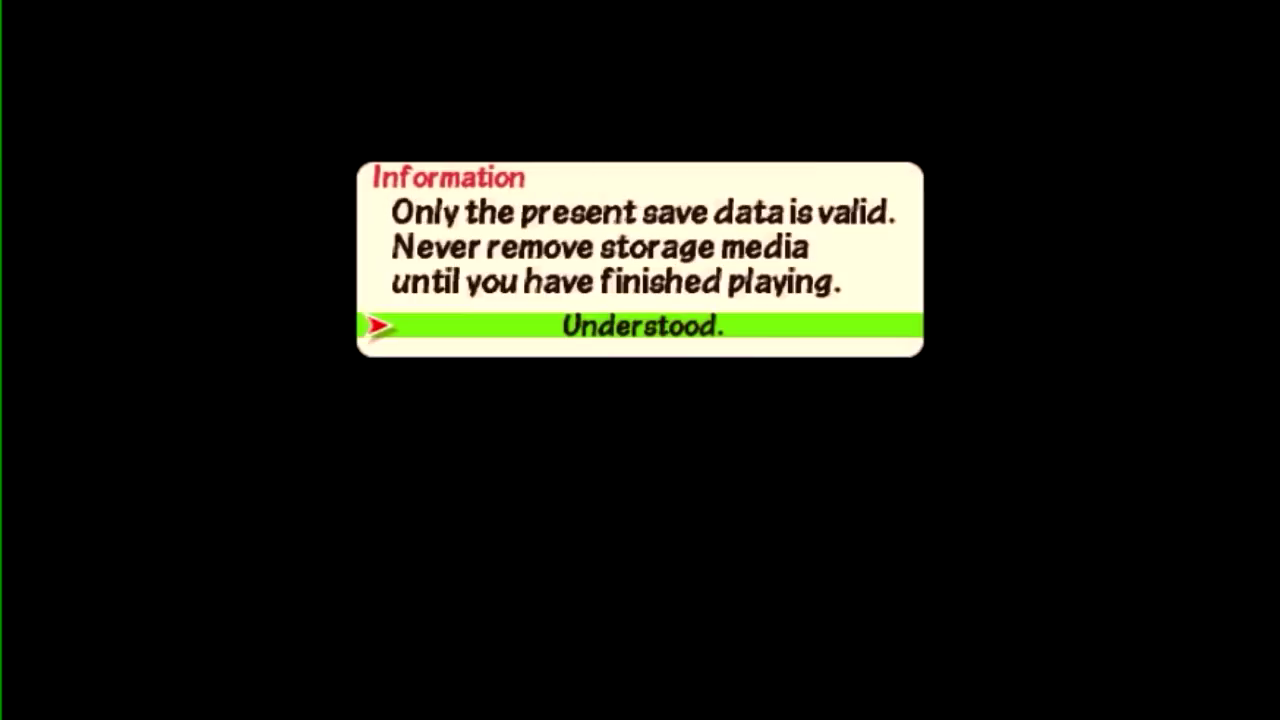
Acknowledge the save data notice and enter the Barracks from the Hideout
key("Return")
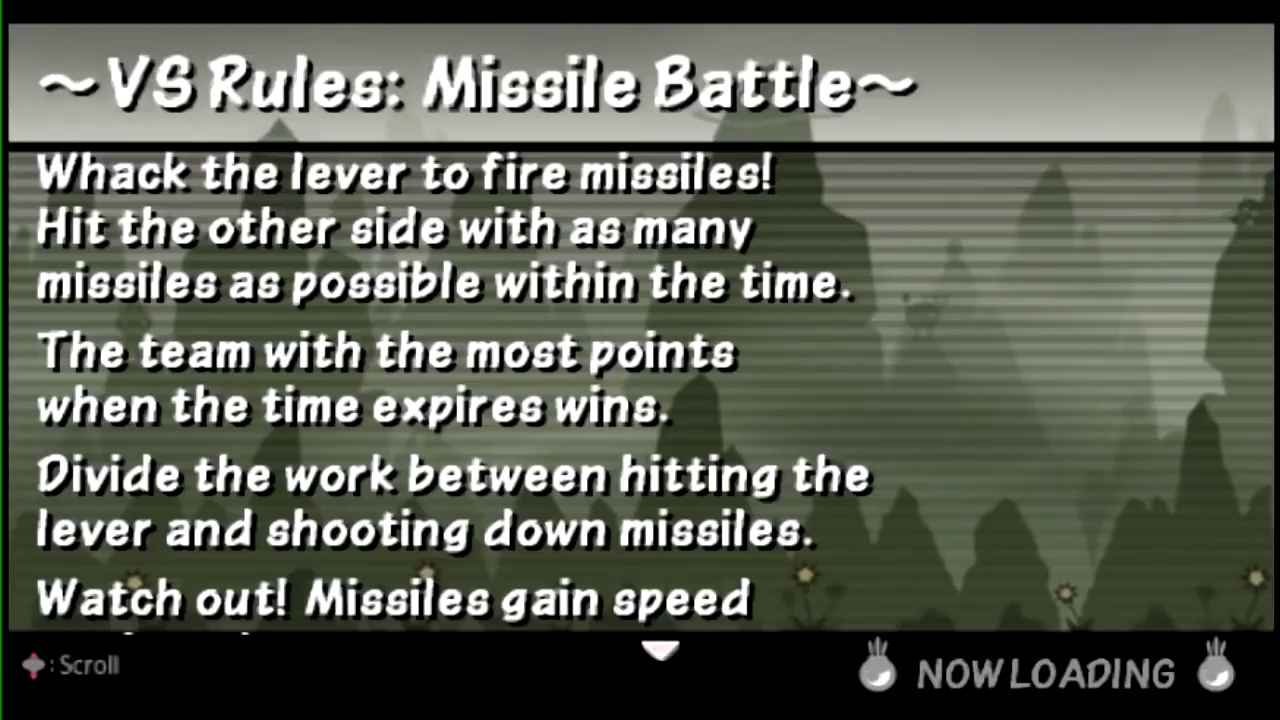
key("Return")
key("Right")
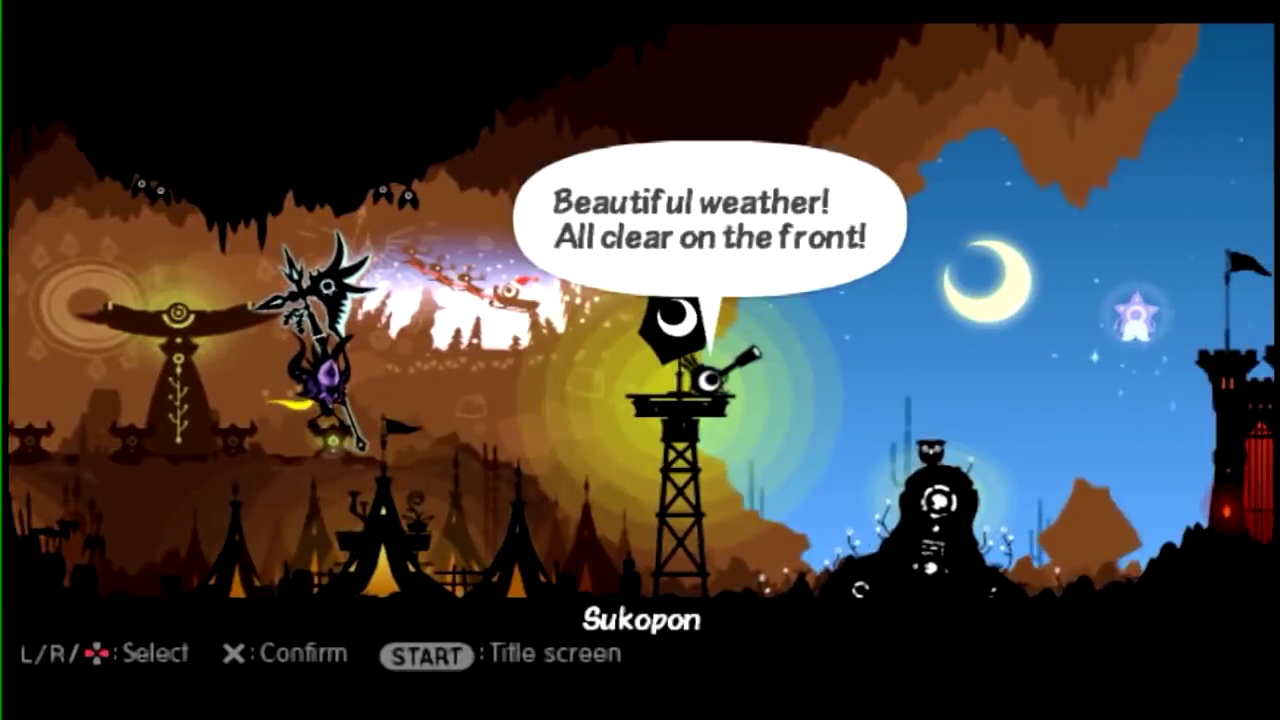
key("Left")
key("Return")
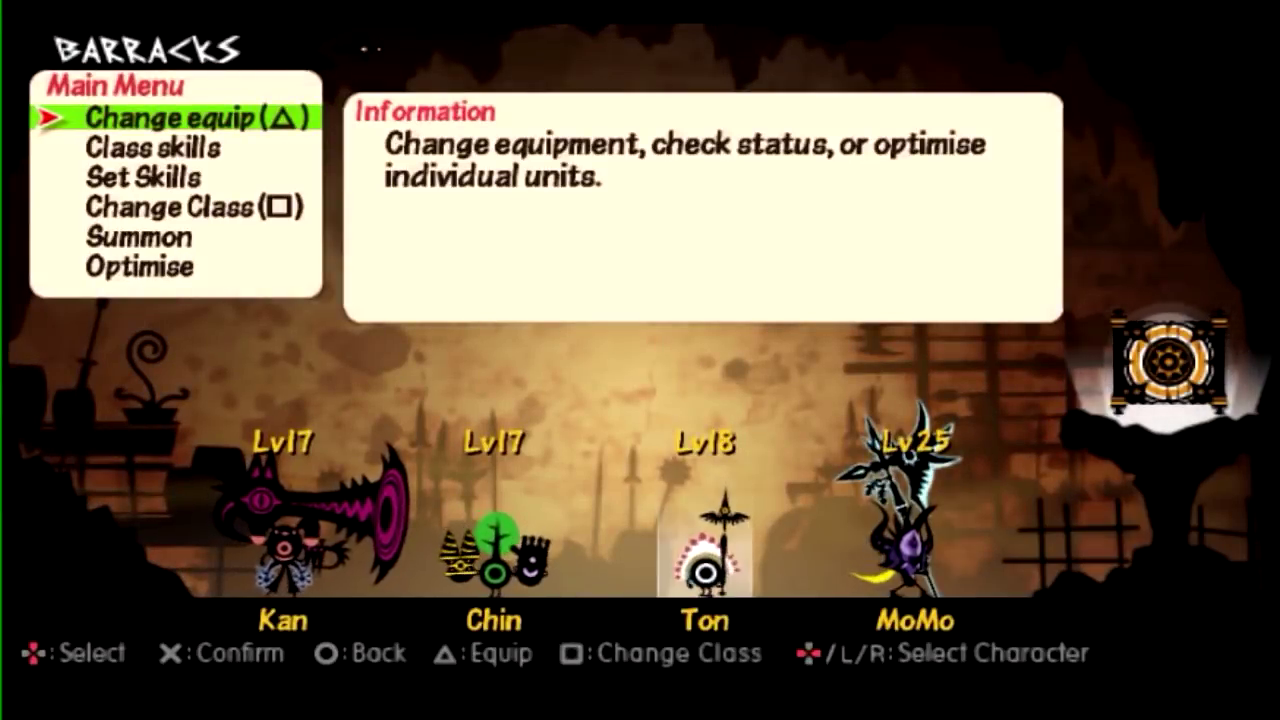
Open Ton's equipment for changing and bring up the items available for the helm slot
key("Return")
key("Down")
key("Return")
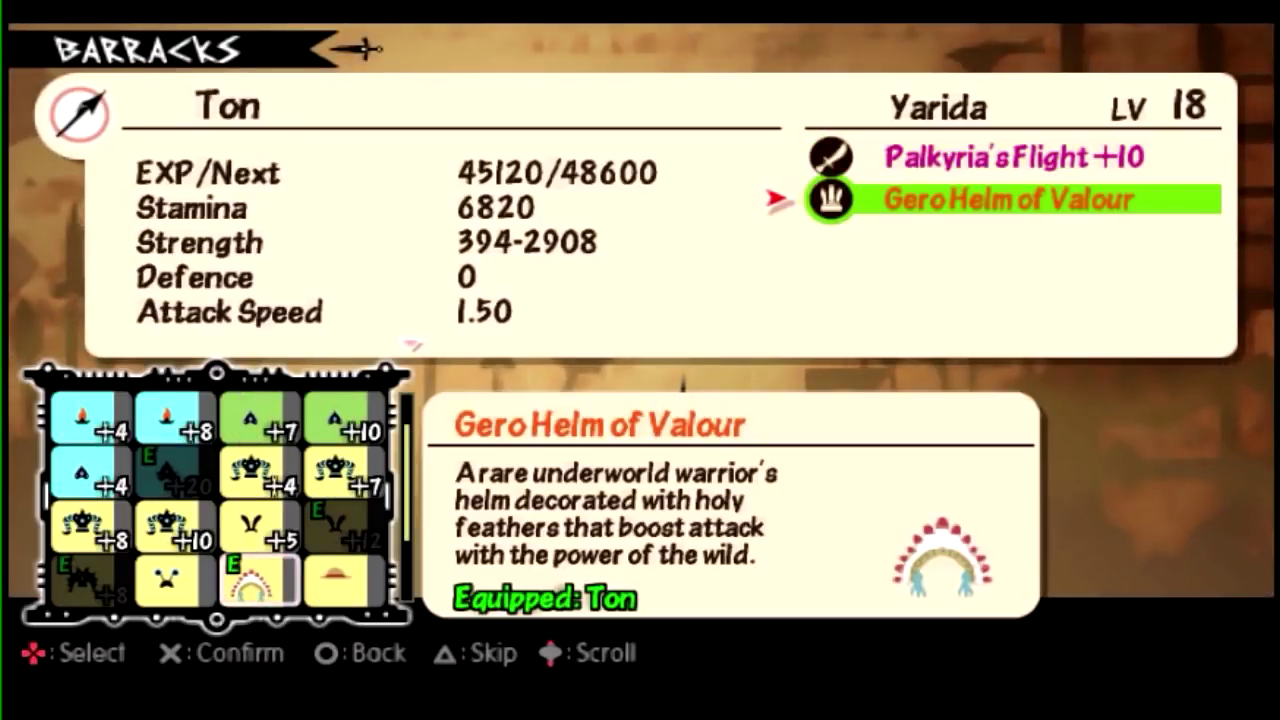
Look through the lower rows of Ton's helms, including the description of the Marina Sea Helm
key("Up")
key("Down")
key("Down")
key("Down")
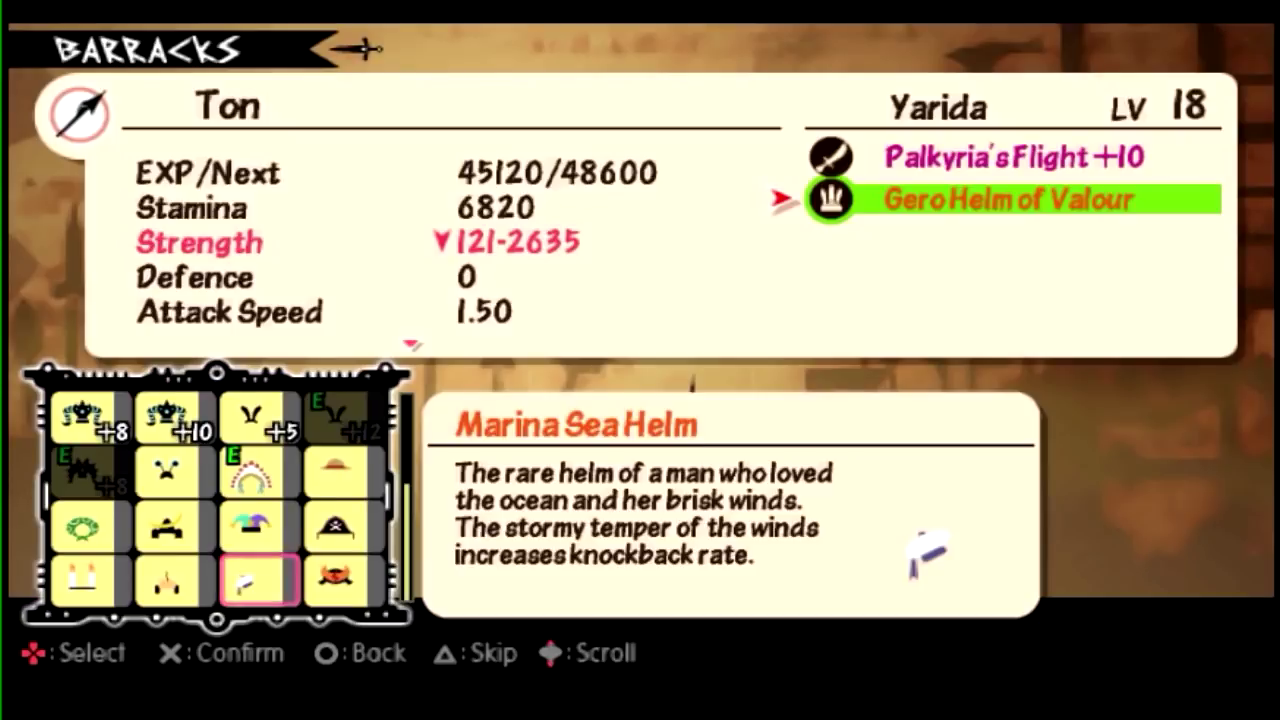
key("Down")
key("Up")
key("Left")
key("Left")
key("Right")
key("Right")
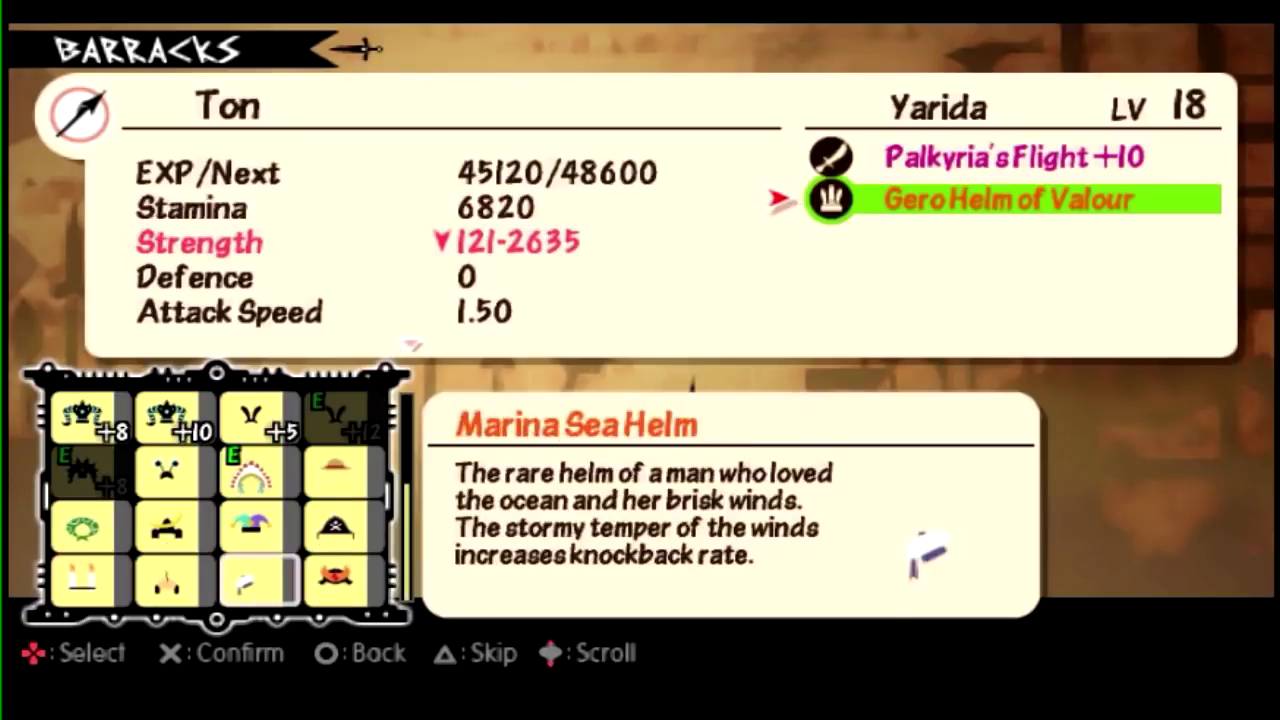
Read the descriptions of the Straw Boing Helm, Clown Helm and Malevolent Uramus Helm among Ton's helms
key("Up")
key("Right")
key("Up")
key("Left")
key("Left")
key("Right")
key("Right")
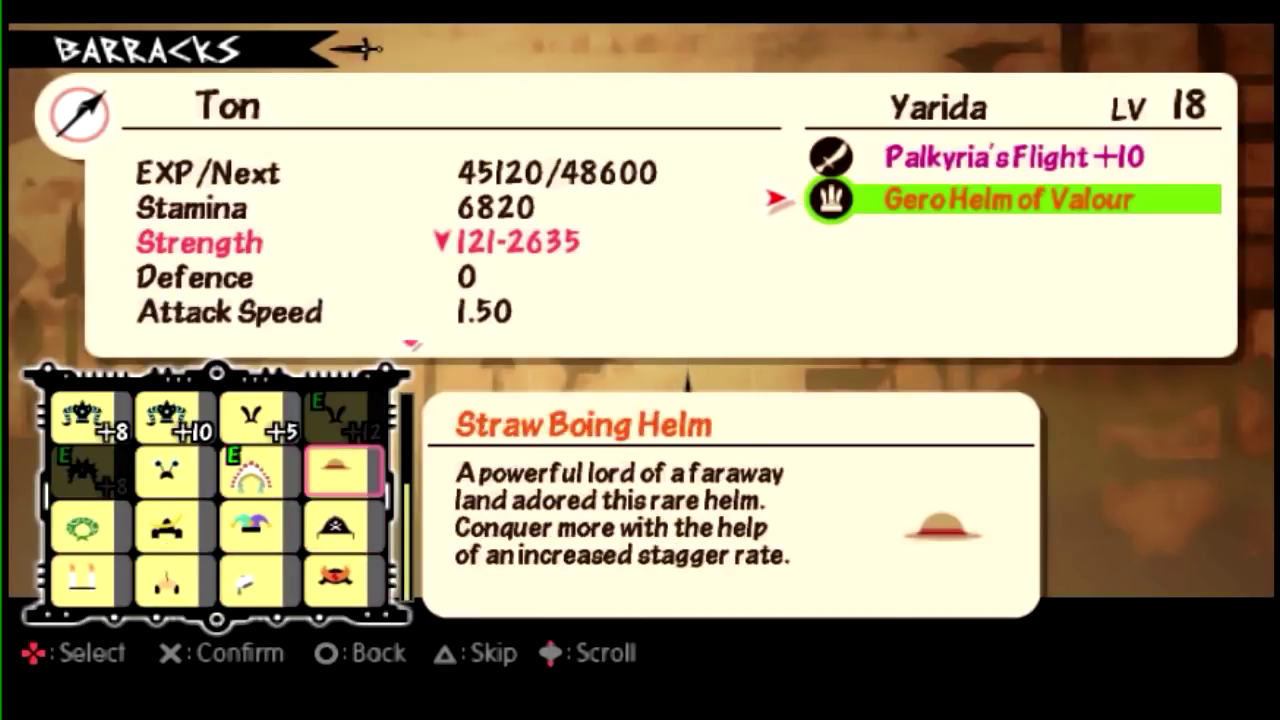
key("Down")
key("Left")
key("Down")
key("Left")
key("Up")
key("Right")
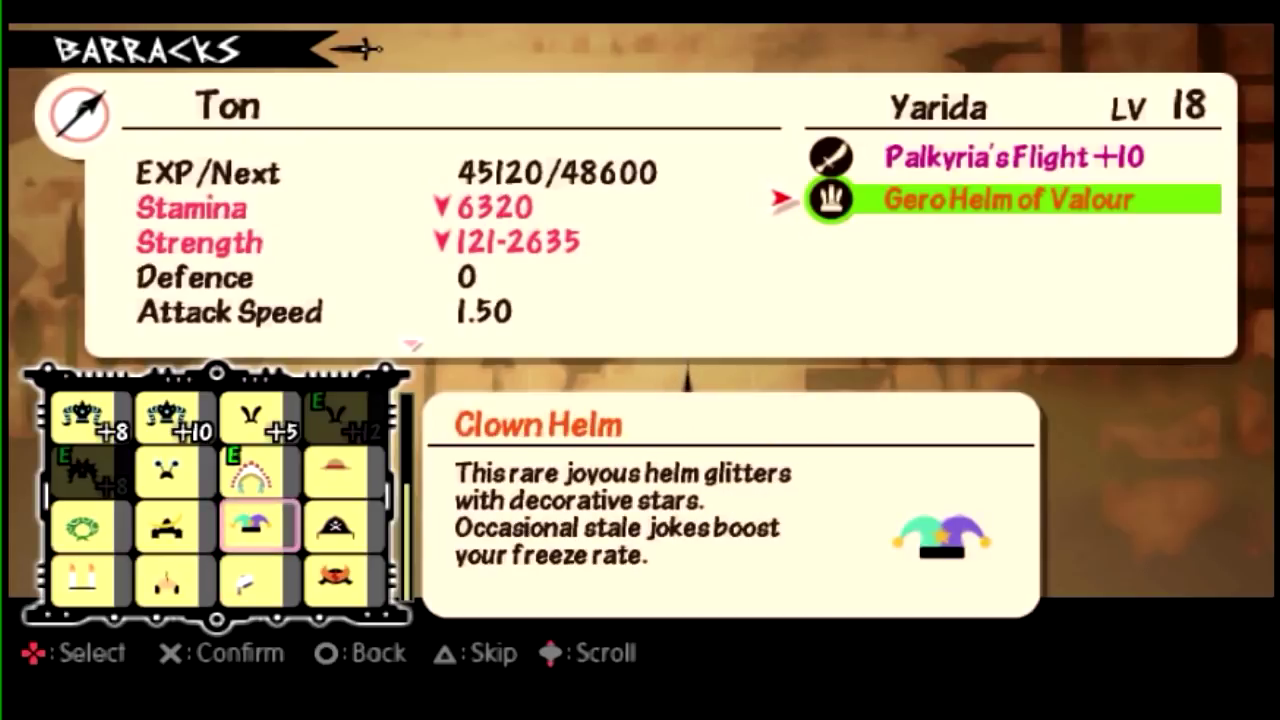
key("Right")
key("Right")
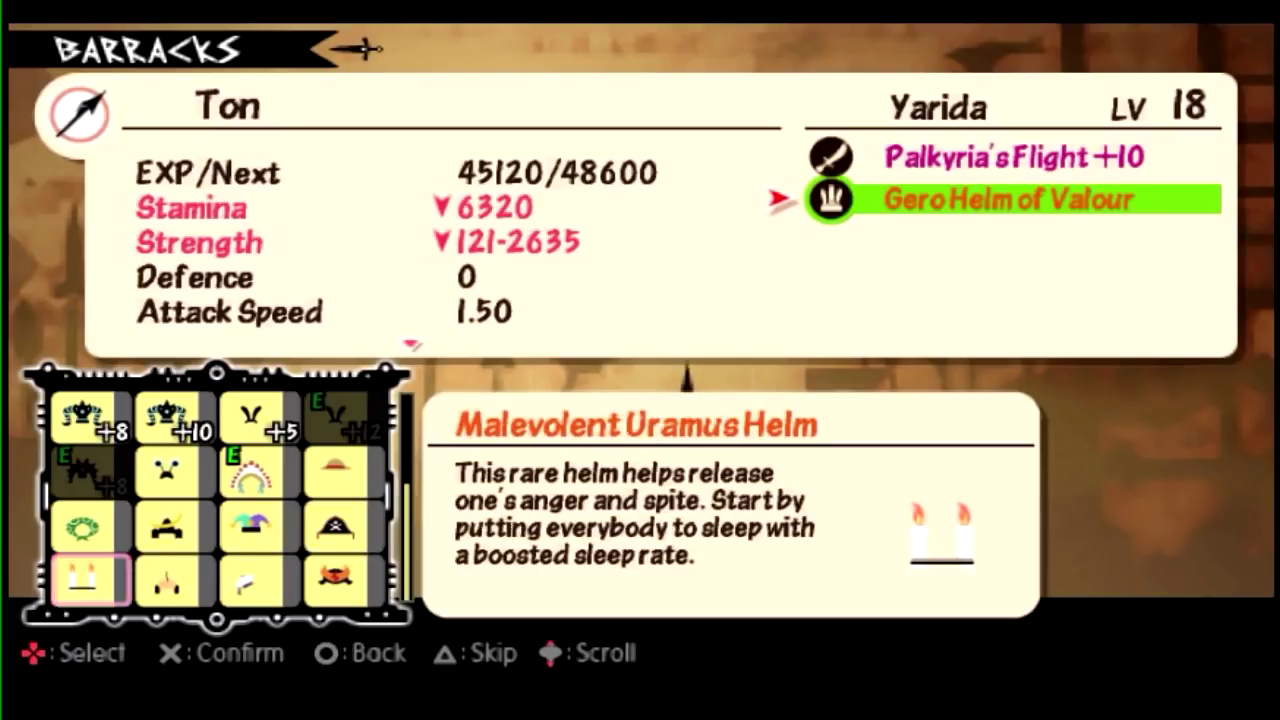
Leave Ton's helm list, reopen it and view the Marina Sea Helm again
key("x")
key("z")
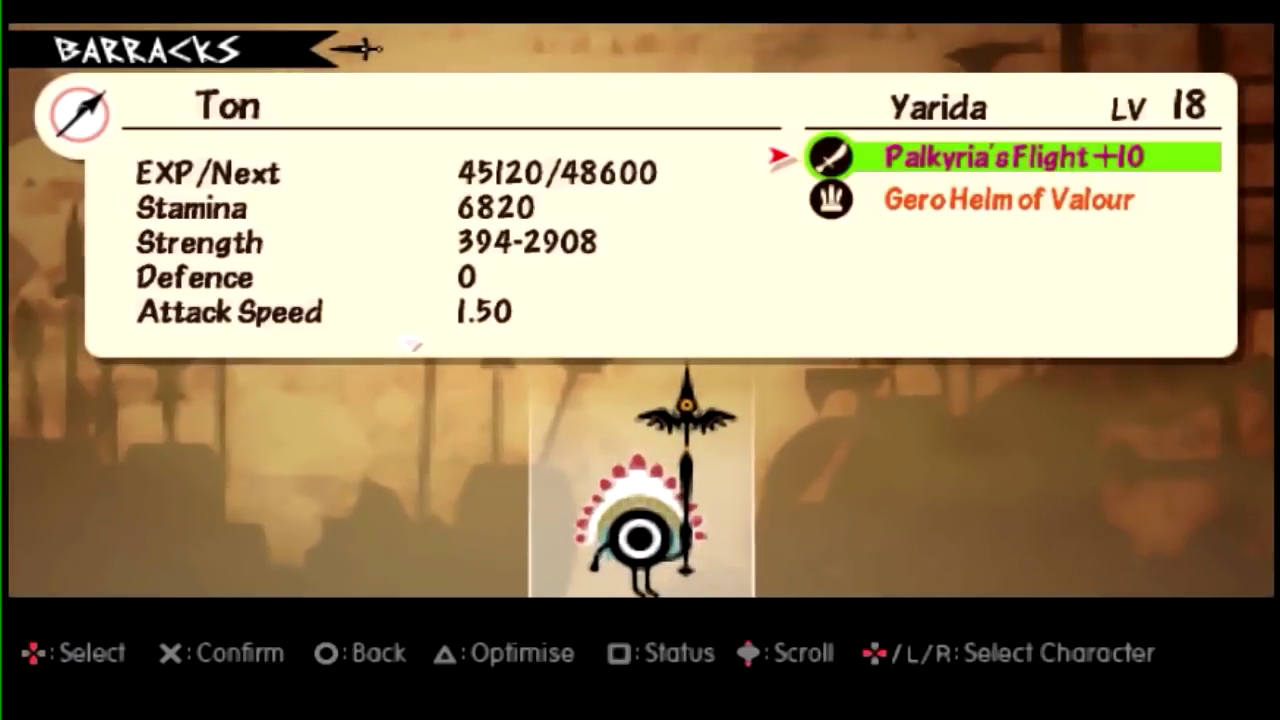
key("Down")
key("z")
key("Right")
key("Down")
key("Down")
key("Left")
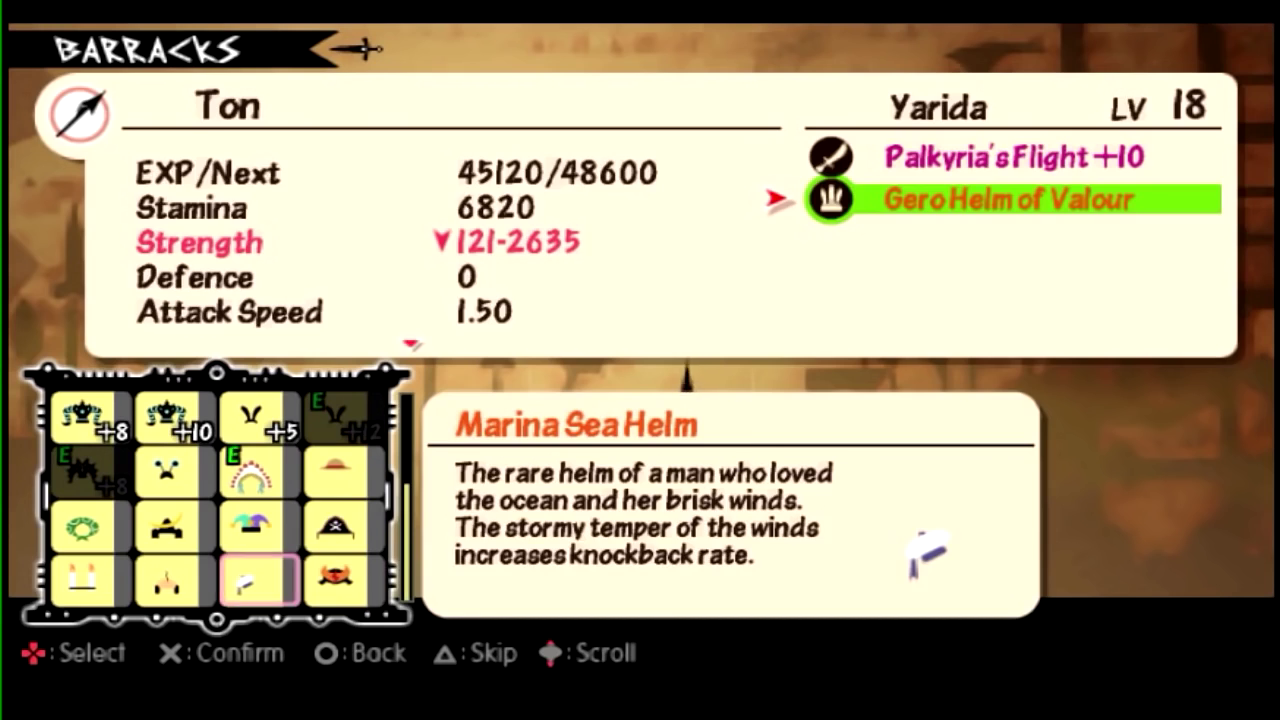
Exit the Barracks back to the Hideout and open the Patapon World Map
key("x")
key("x")
key("x")
key("Right")
key("Right")
key("Right")
key("z")
key("x")
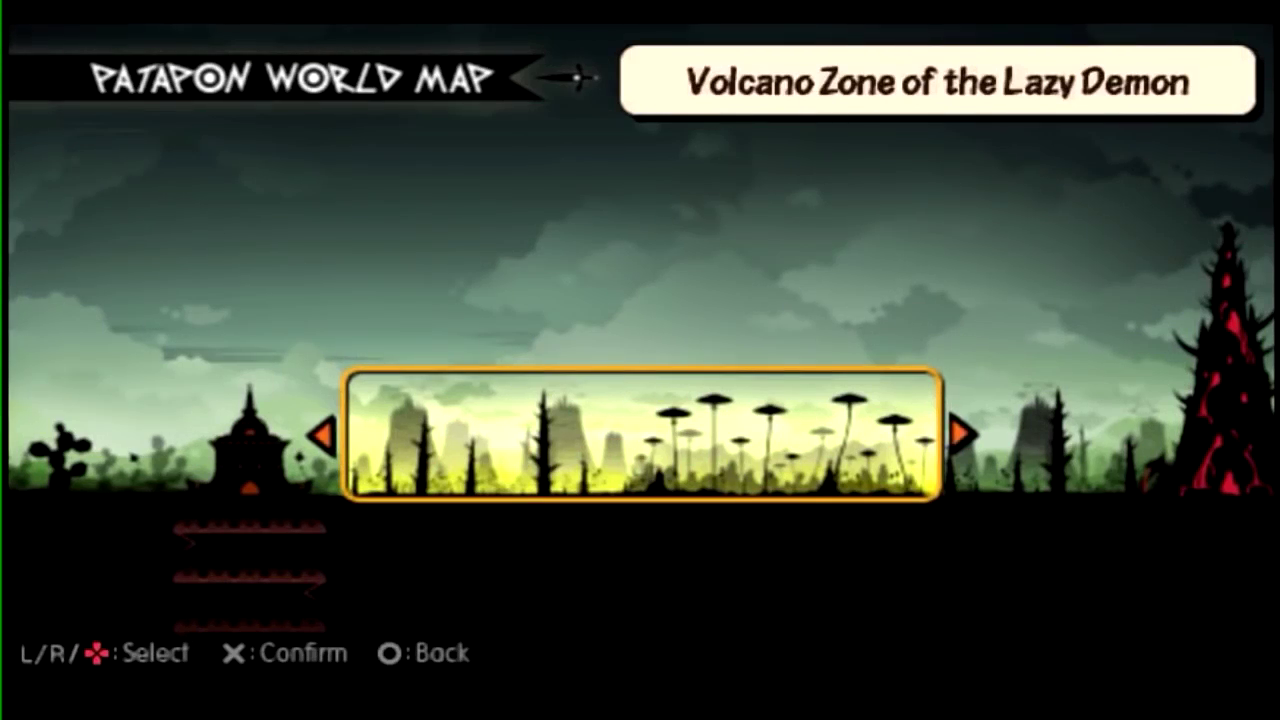
Choose the Download Quest location on the world map to load the download quest map
key("Left")
key("Left")
key("Right")
key("x")
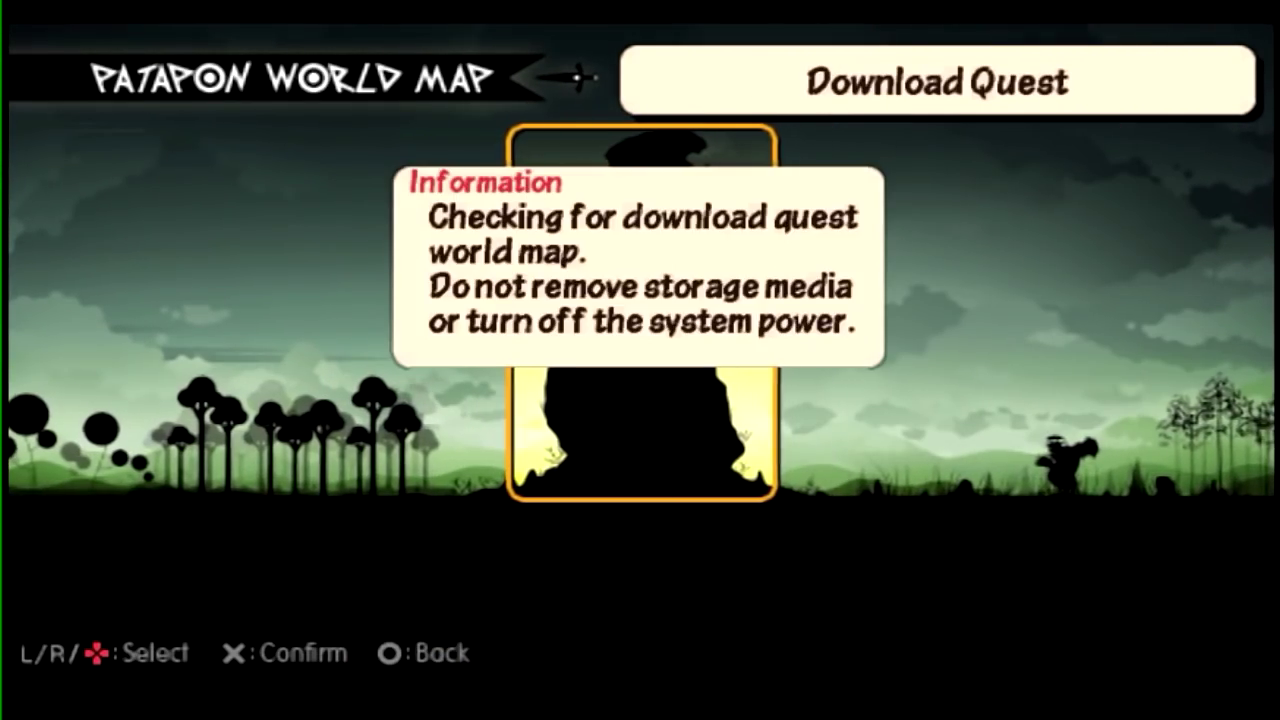
key("Right")
key("Right")
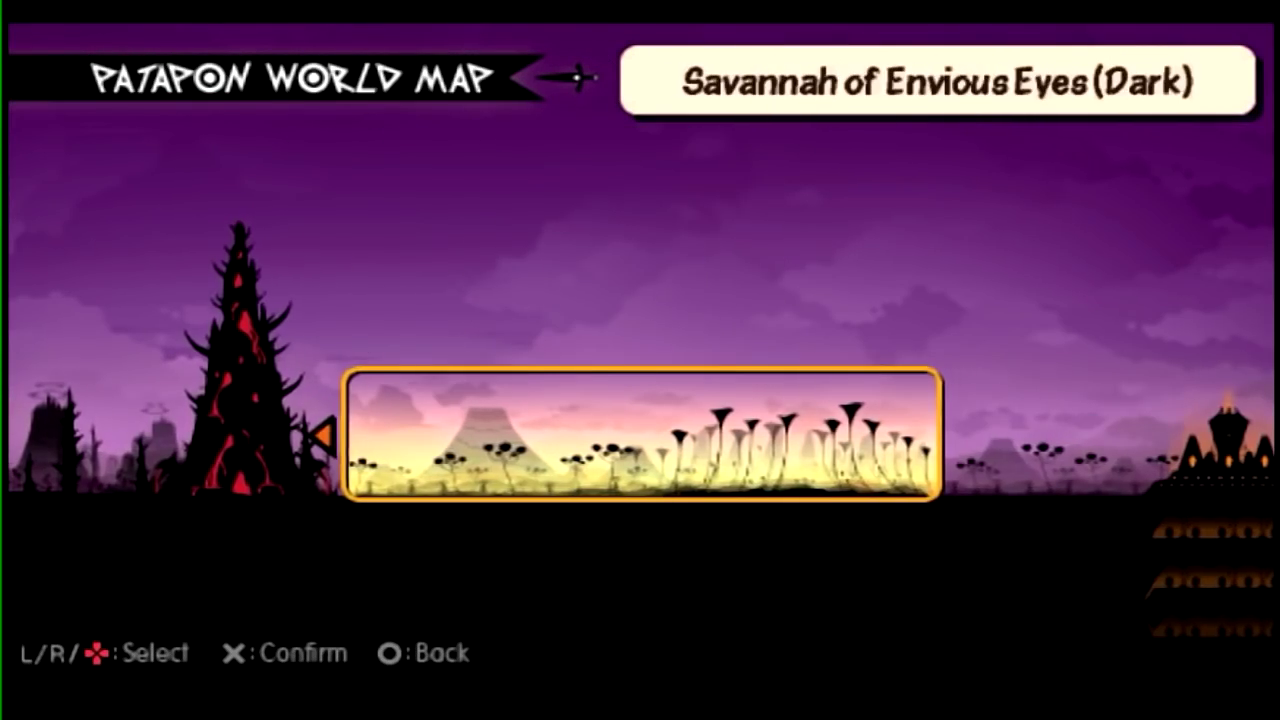
Browse the dark areas of the download quest map and examine the quests in Field of Angry Giants (Dark)
key("x")
key("Down")
key("Right")
key("Right")
key("Right")
key("Down")
key("Right")
key("Down")
key("Right")
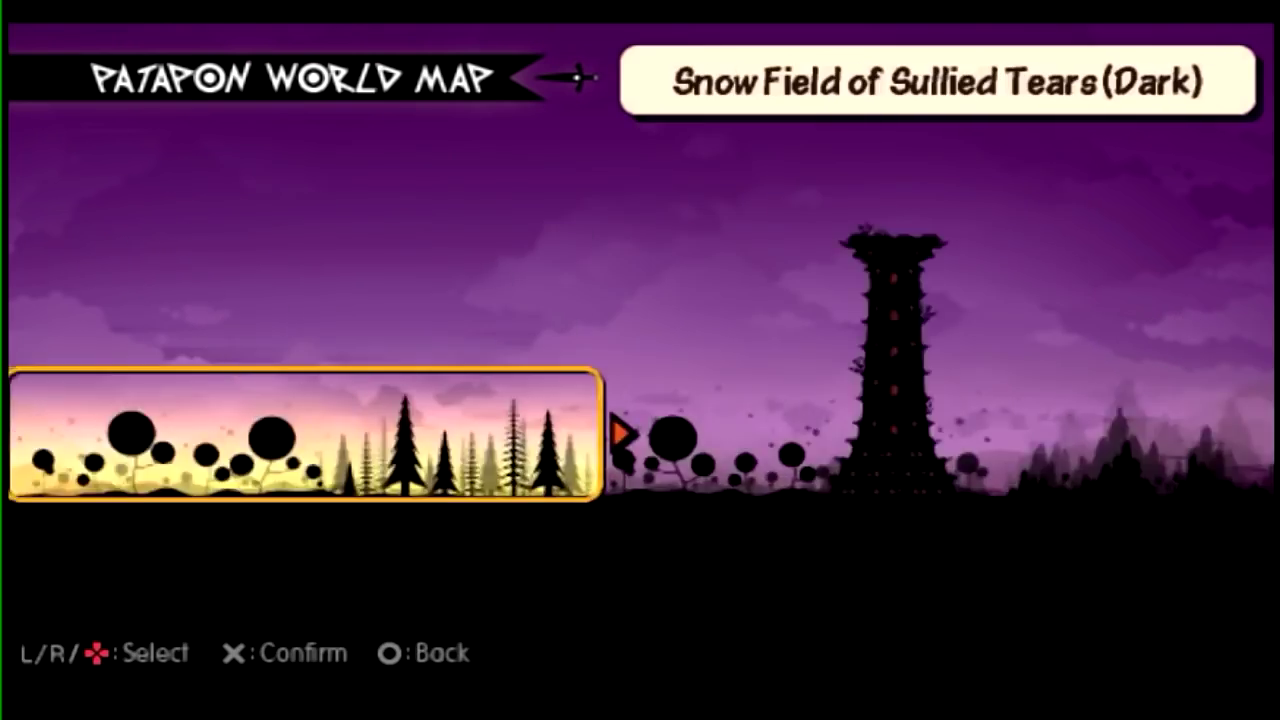
key("Down")
key("Down")
key("Right")
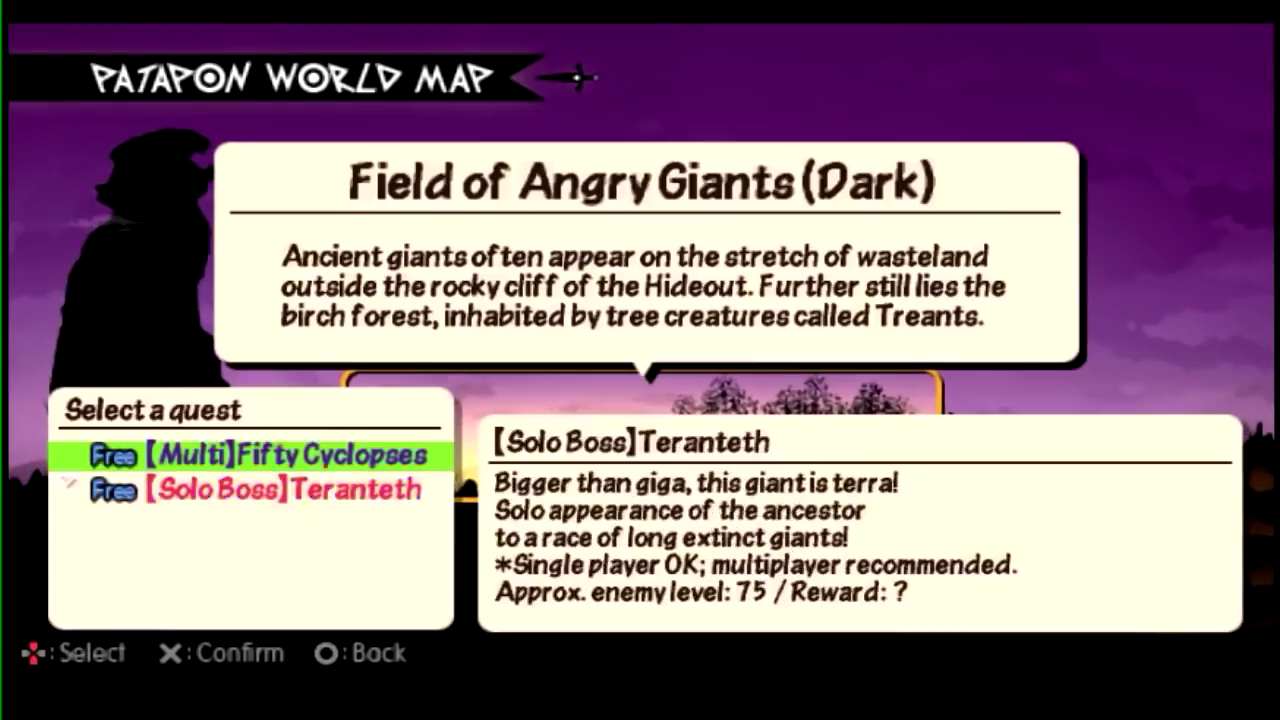
Close the quest list, view Patapon Training Grounds (Dark) on the map, and return to the Windows desktop
key("Right")
key("Right")
key("z")
key("x")
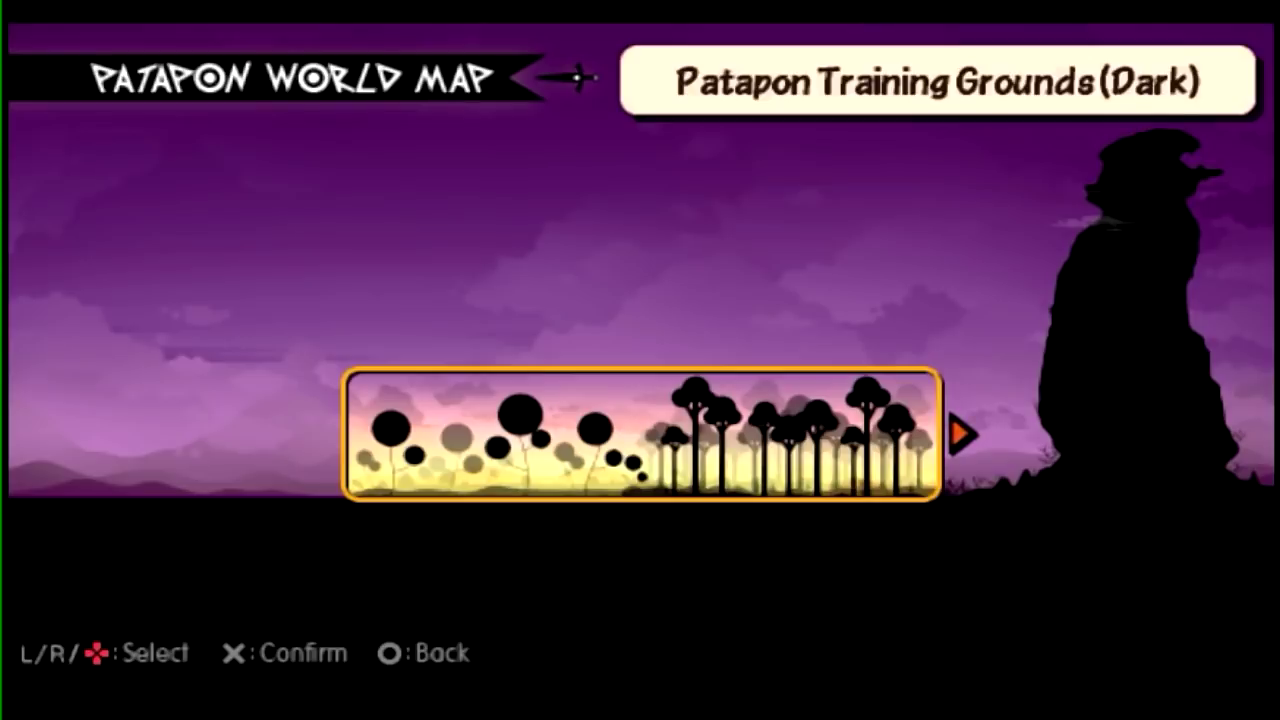
key("z")
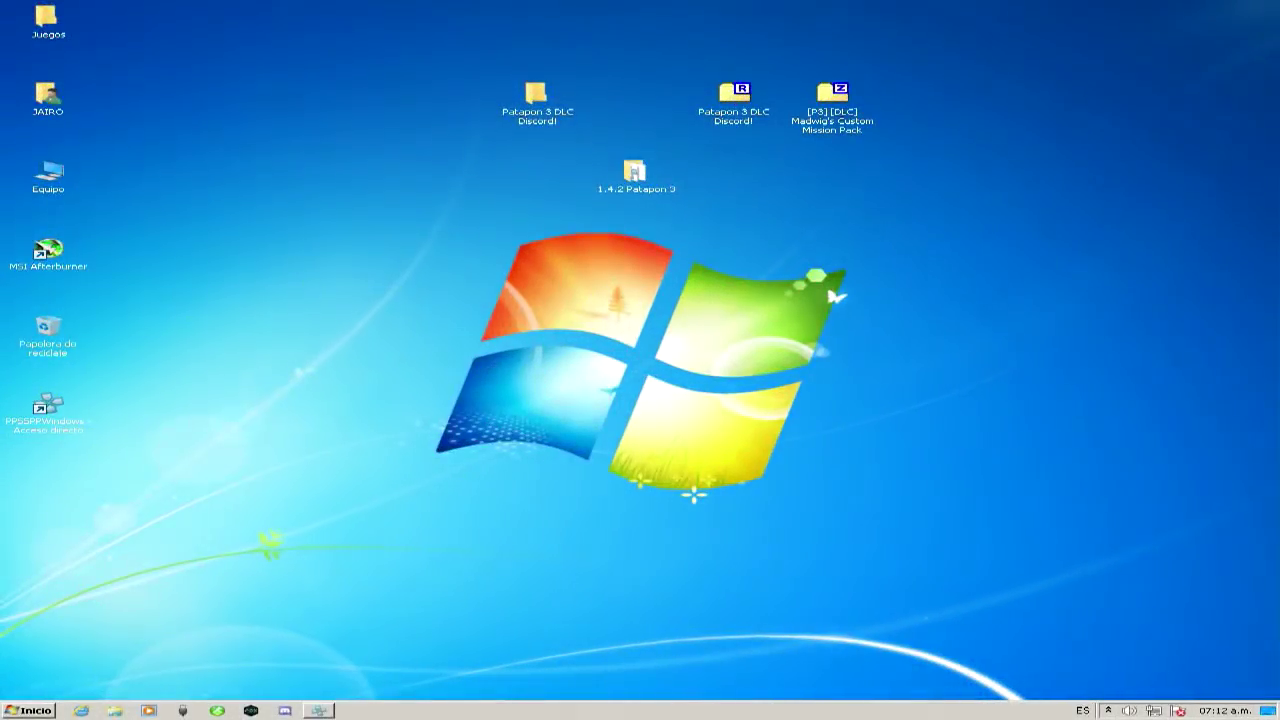
Move the [P3] [DLC] Madwig's Custom Mission Pack archive one row down on the desktop and deselect it
left_click_drag(832, 94, 735, 172)
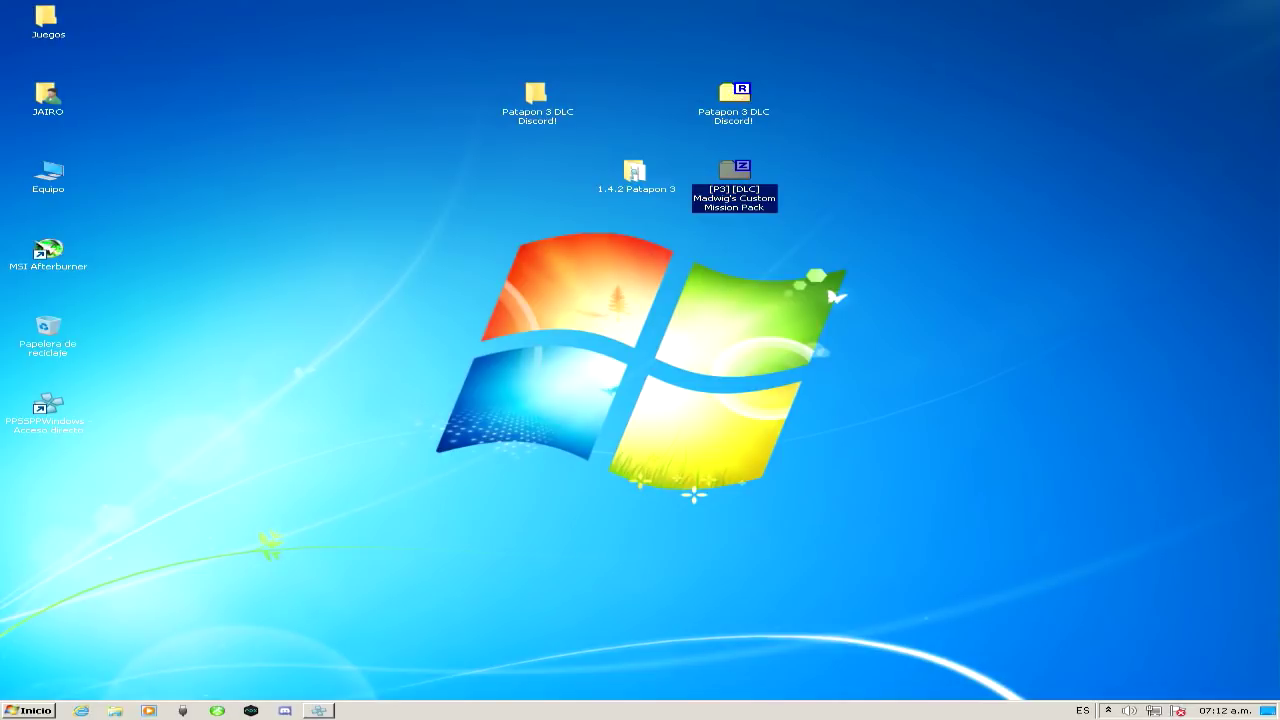
left_click_drag(734, 170, 832, 170)
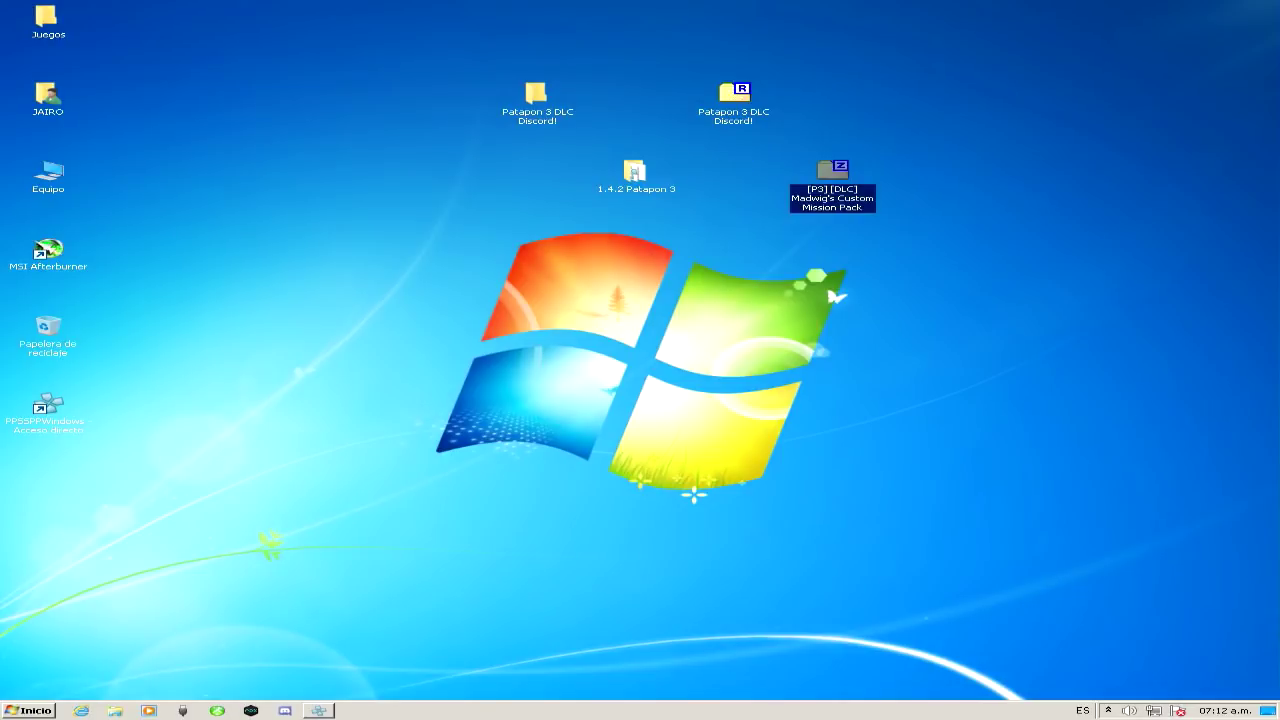
left_click(832, 260)
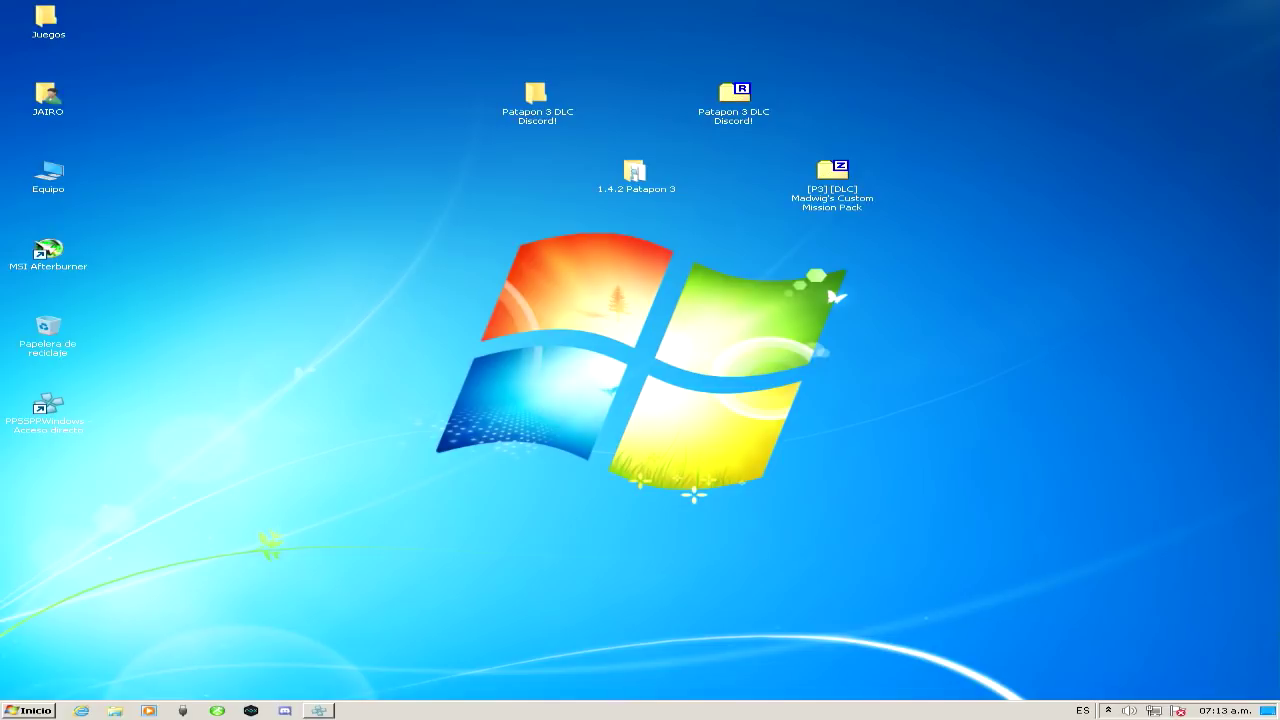
Extract the Madwig's Custom Mission Pack archive to the desktop and place its folder beside the Patapon 3 DLC Discord! folder
left_click(833, 172)
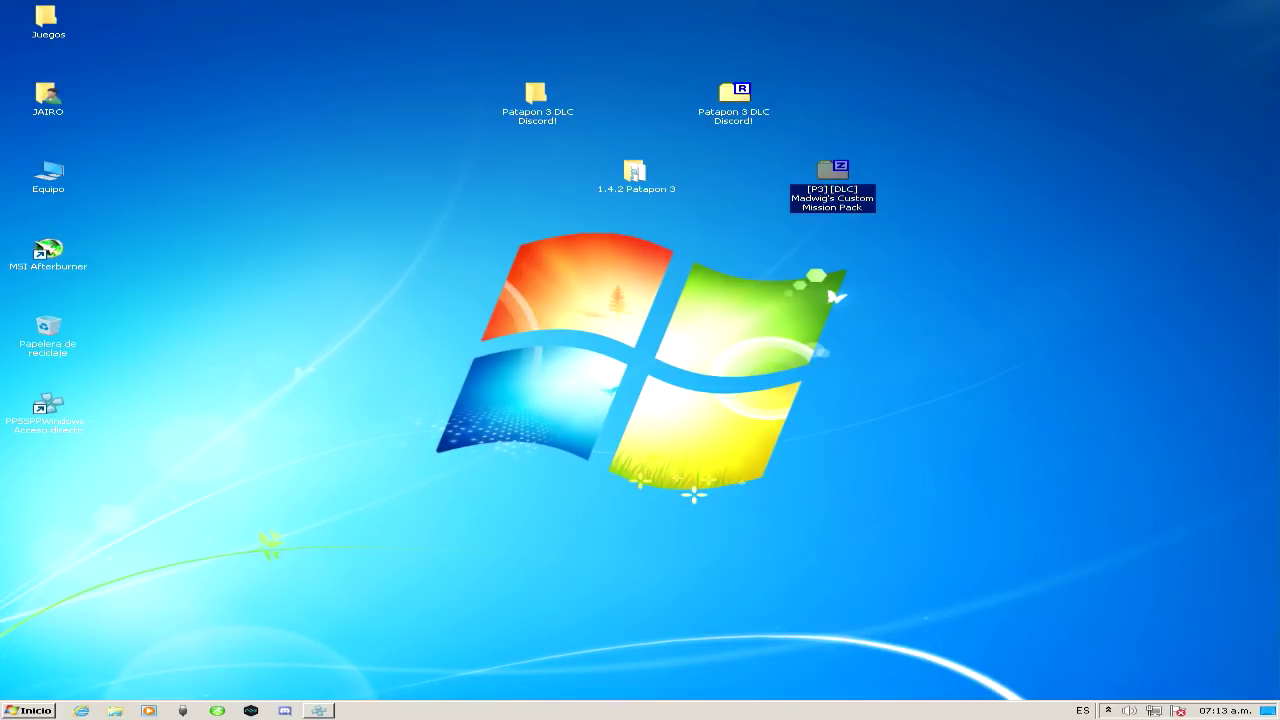
right_click(836, 178)
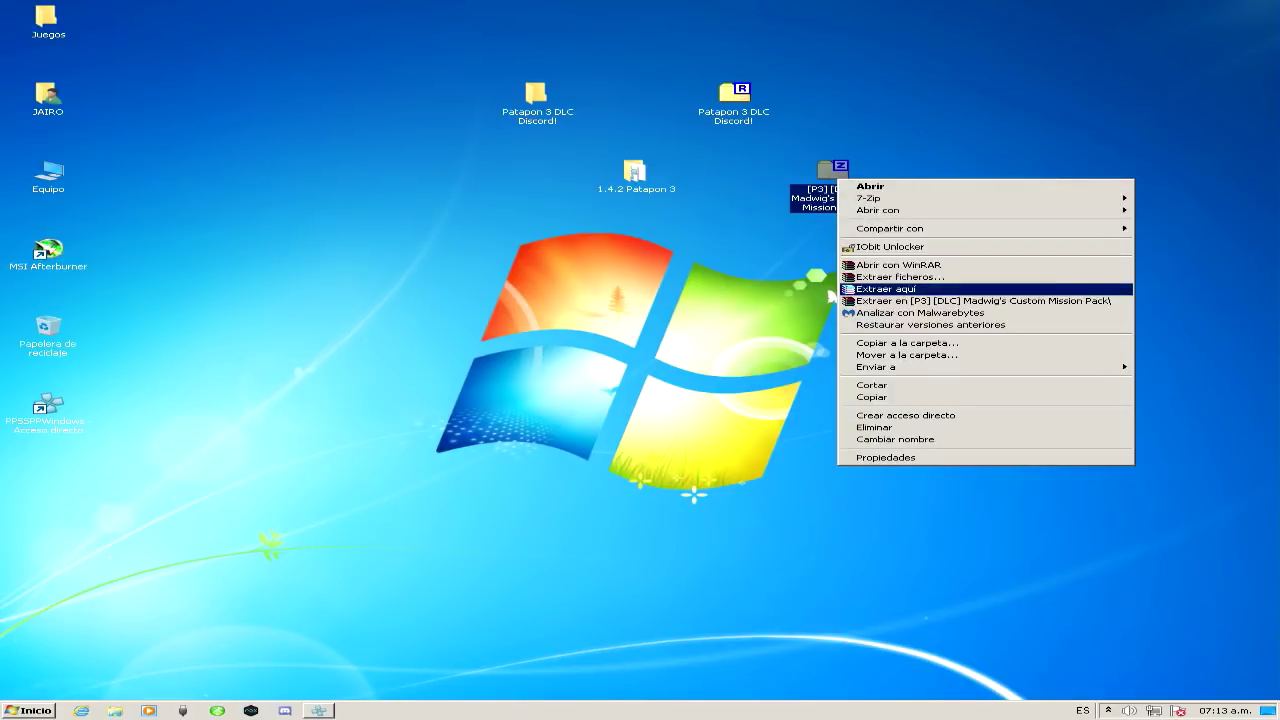
left_click(830, 300)
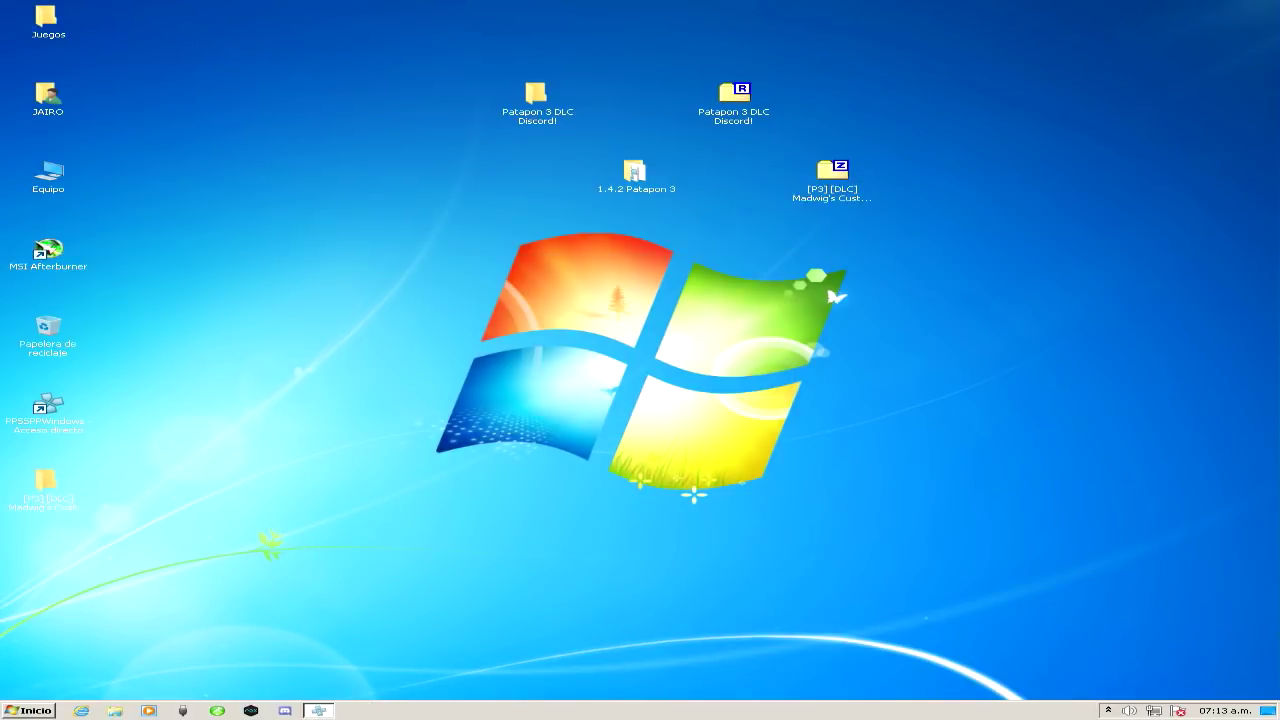
left_click_drag(46, 480, 634, 94)
left_click_drag(734, 94, 832, 94)
Copy all the EDAT files from the extracted Madwig's Custom Mission Pack folder and close its window
left_click(635, 95)
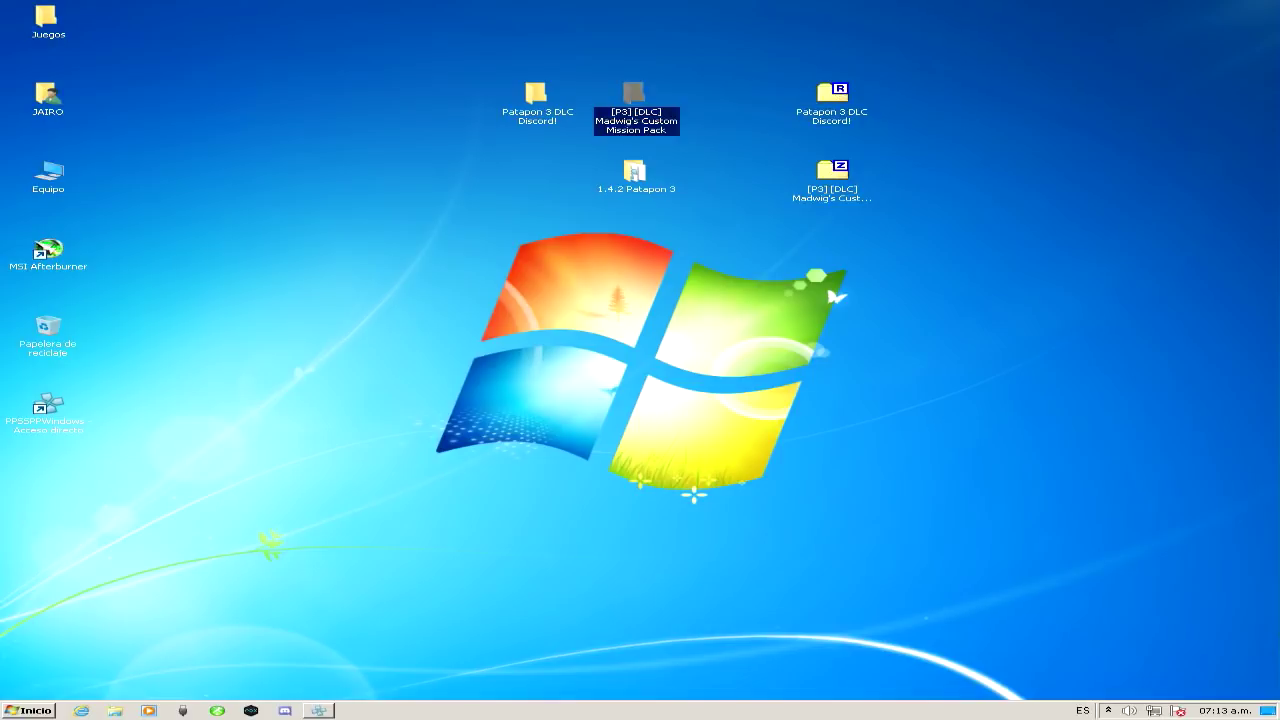
key("Return")
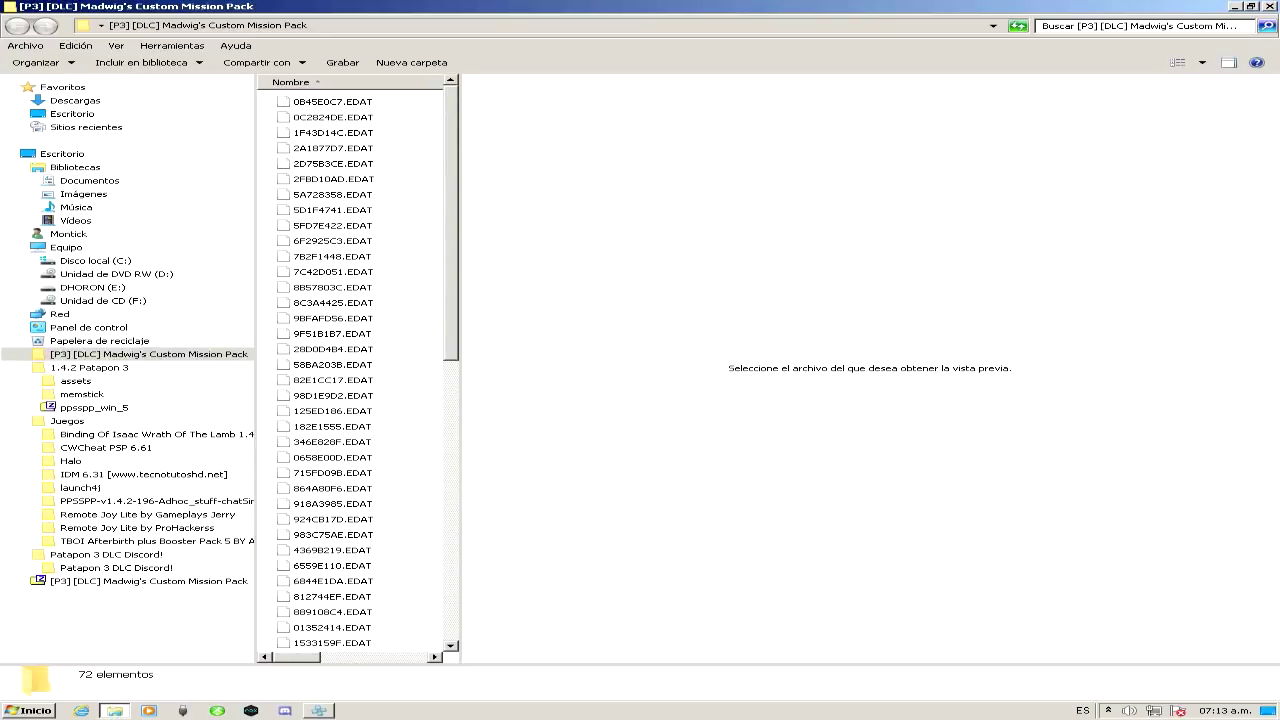
mouse_move(451, 222)
left_mouse_down()
mouse_move(451, 450)
mouse_move(451, 225)
left_mouse_up()
left_click(334, 272)
key("ctrl+a")
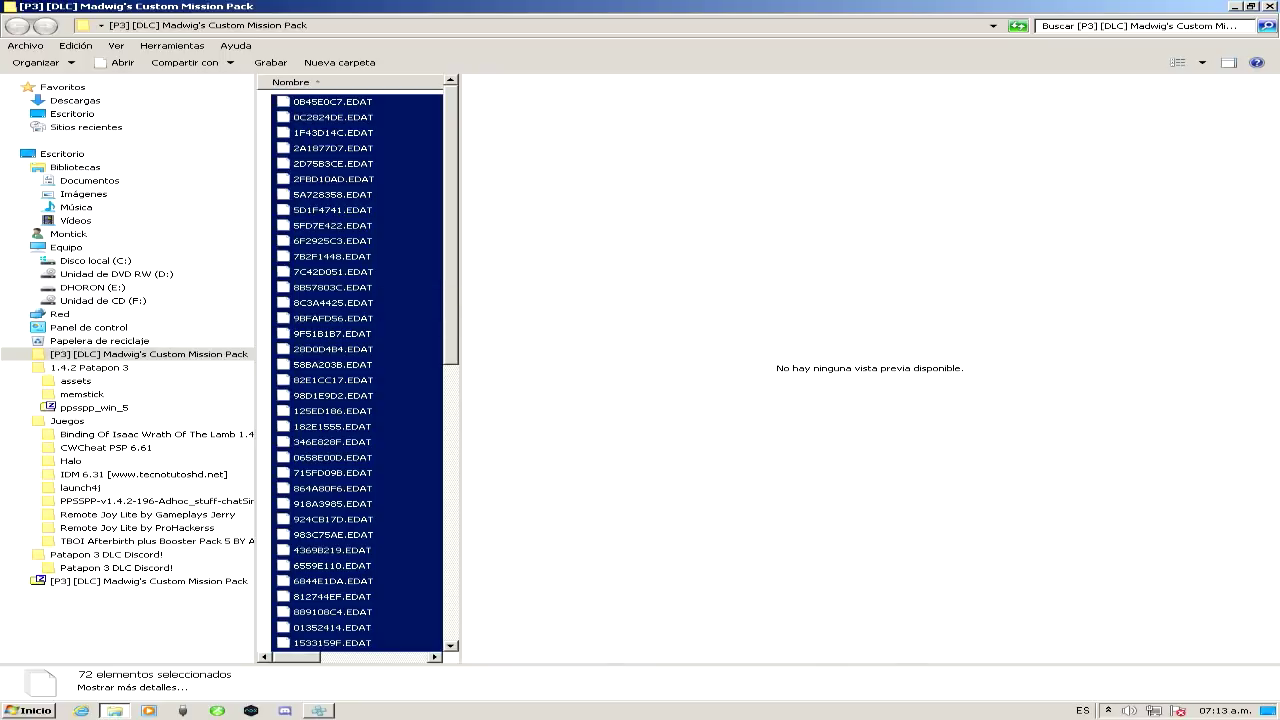
key("alt+F4")
Open the memstick\PSP\GAME\UCES01421 folder inside the 1.4.2 Patapon 3 folder
double_click(636, 175)
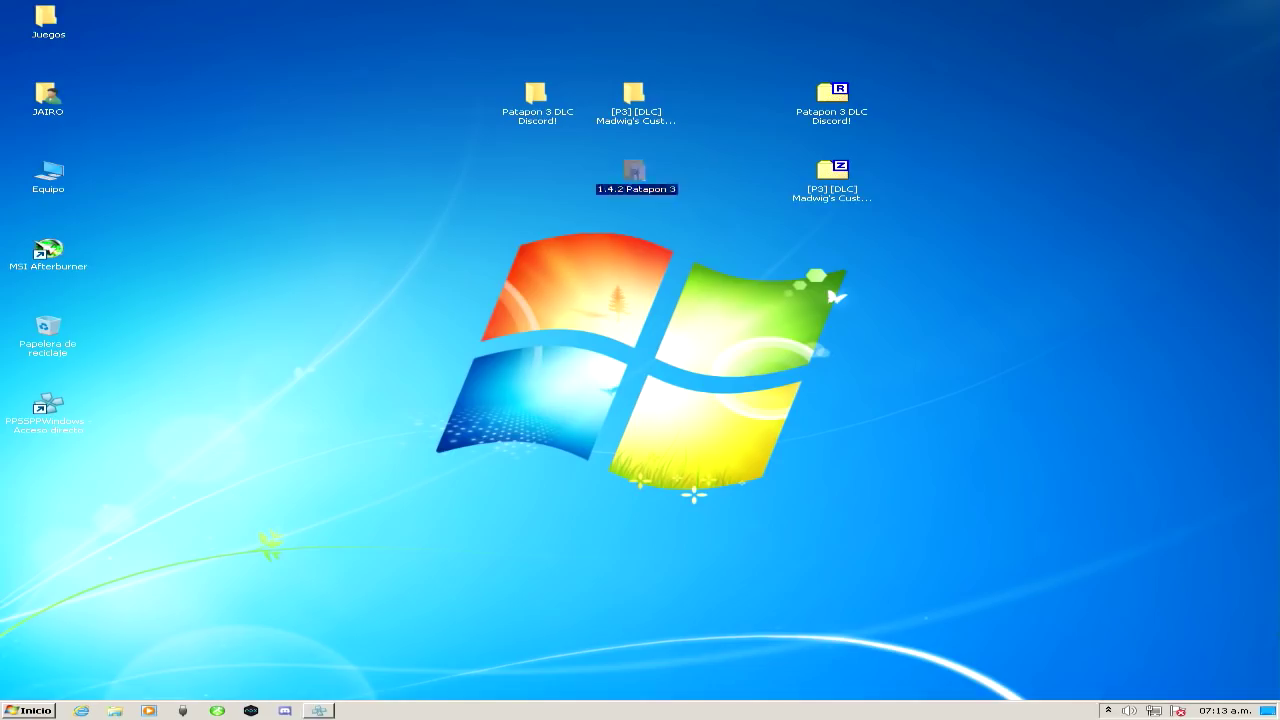
double_click(315, 117)
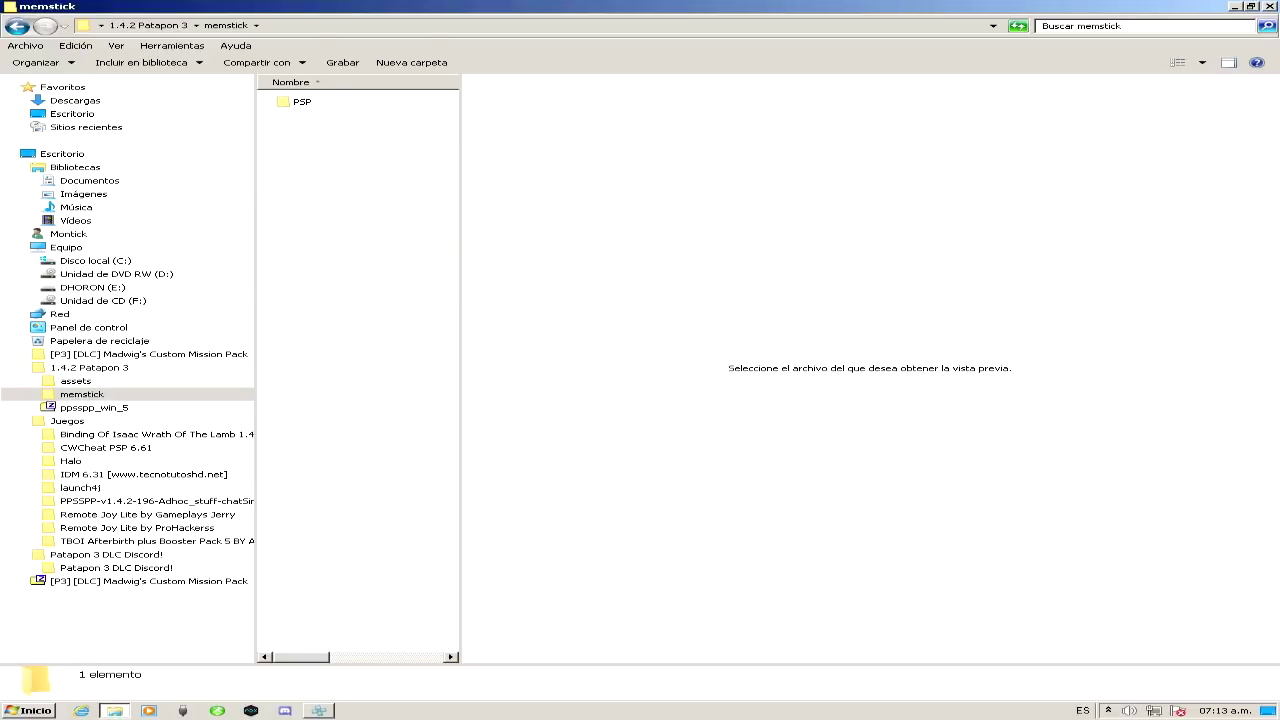
double_click(302, 102)
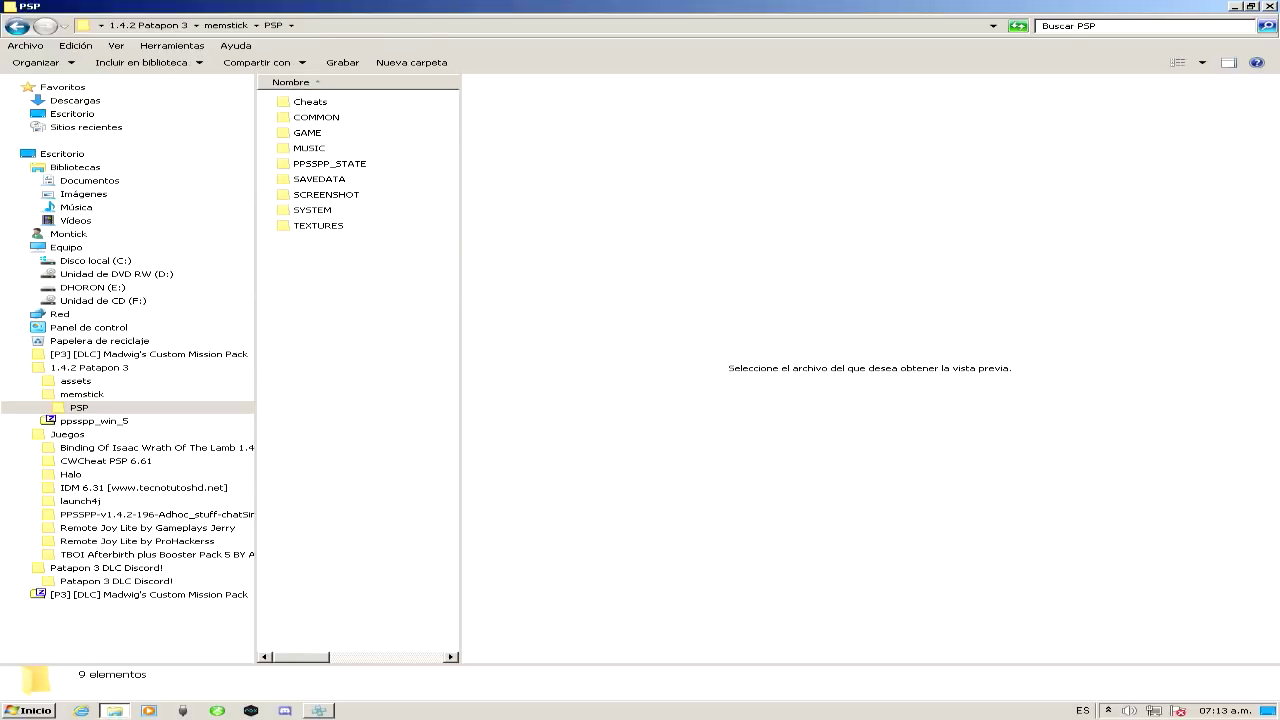
double_click(307, 133)
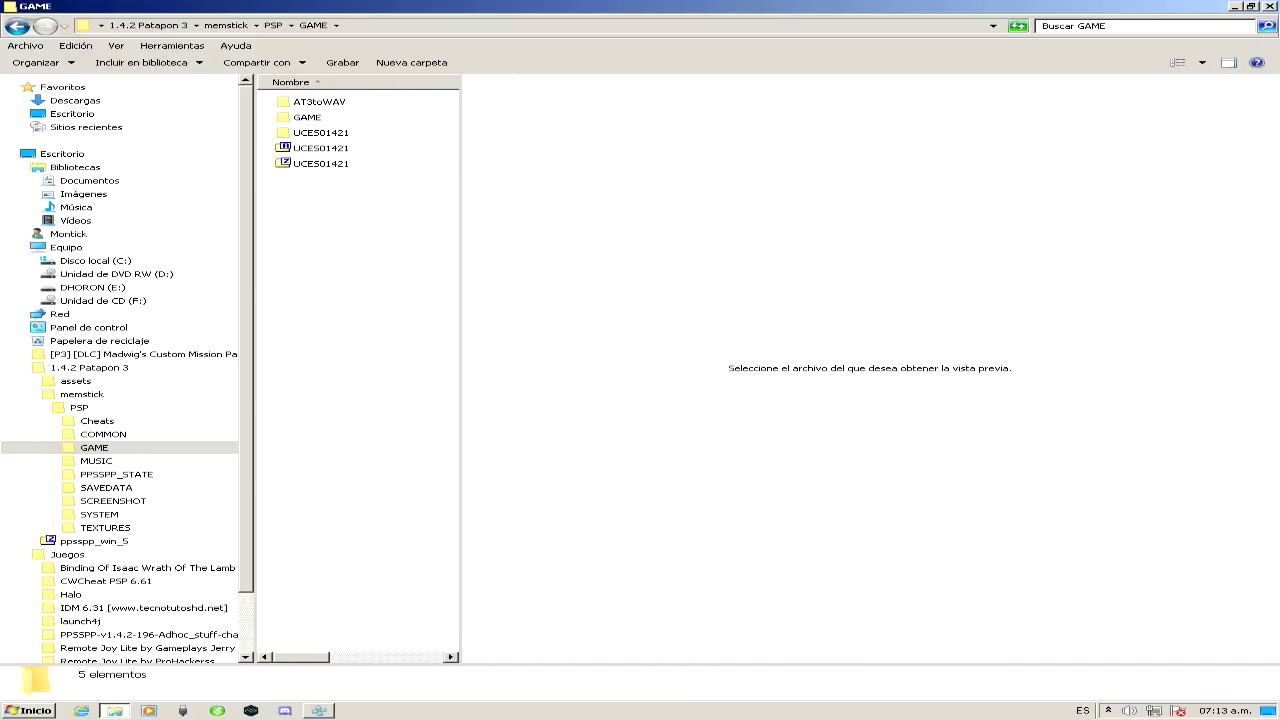
left_click(320, 133)
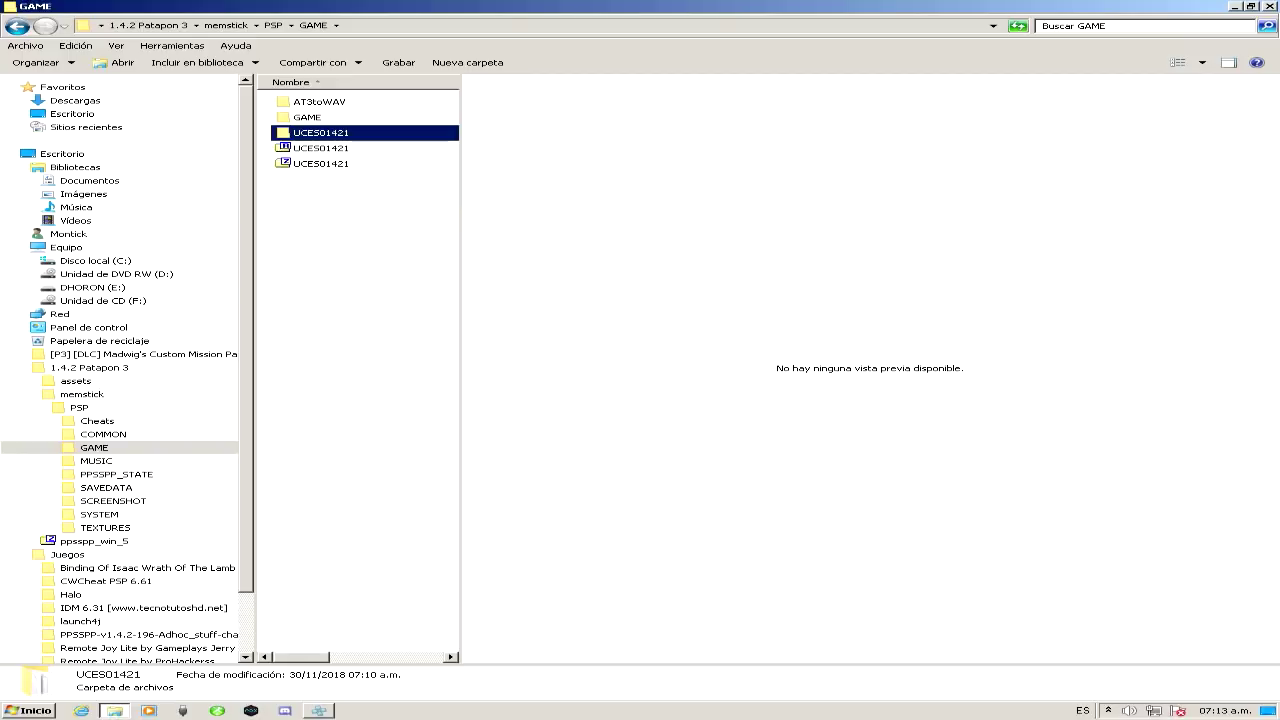
left_click(352, 262)
double_click(320, 133)
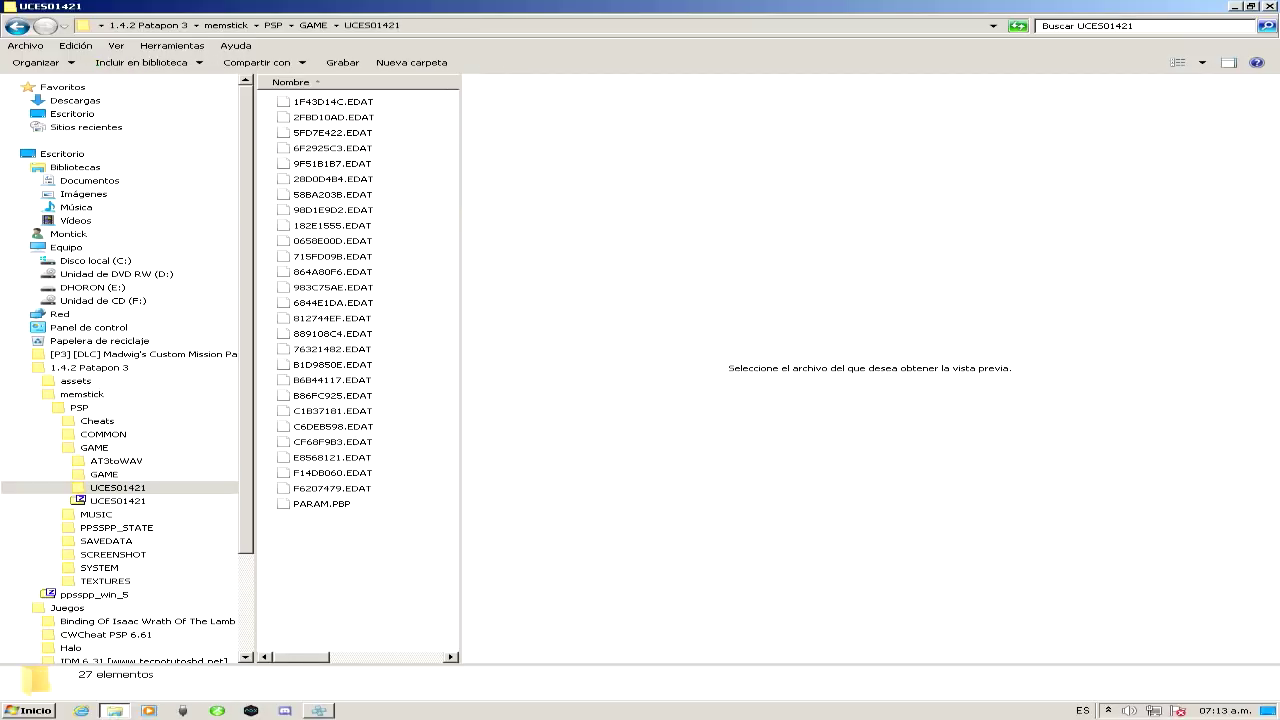
Paste the copied mission pack files into the UCES01421 folder, skipping all files with conflicting names
key("ctrl+v")
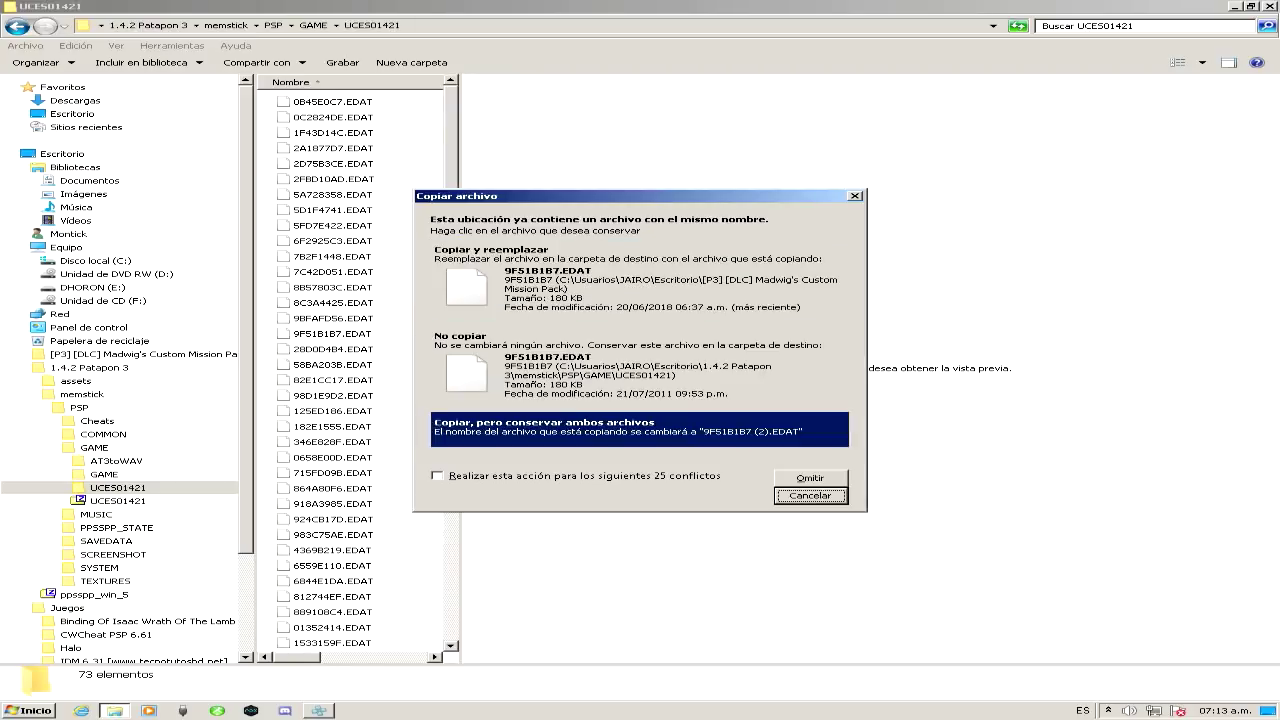
left_click(438, 476)
left_click(810, 478)
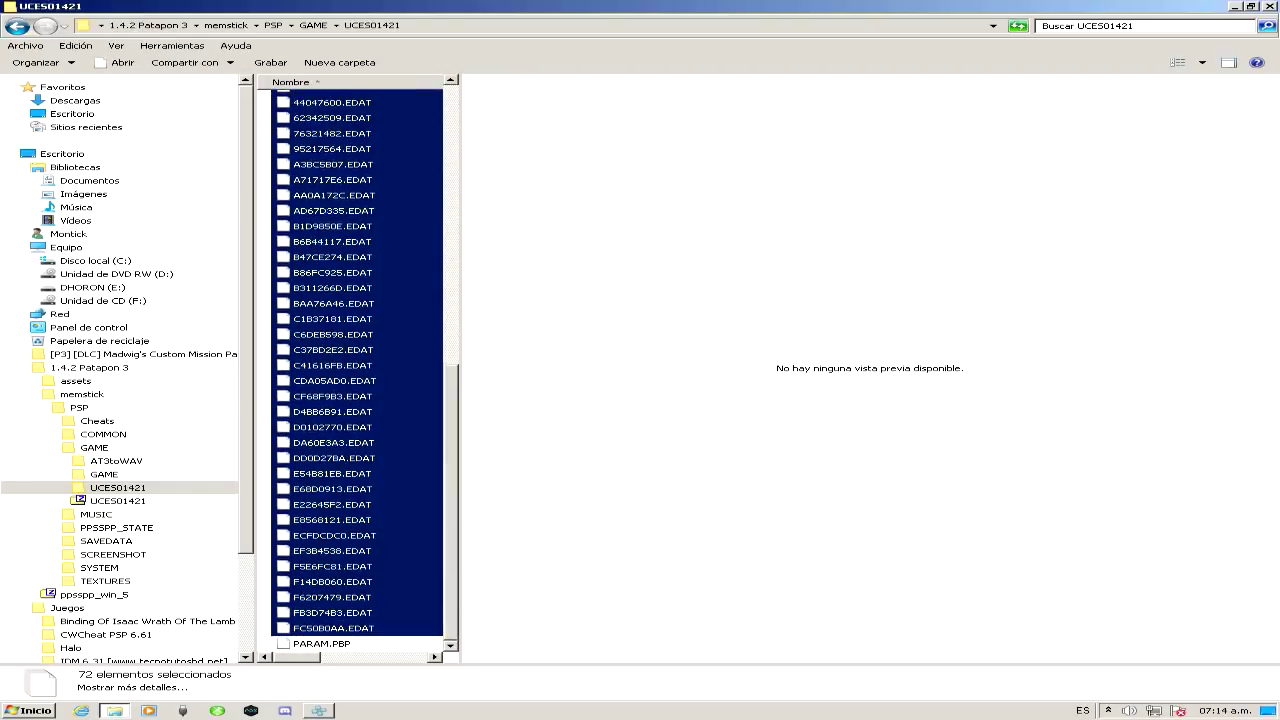
Review the pasted EDAT files in UCES01421 and retrace the memstick, PSP and GAME folder path
scroll(356, 368, "up", 13)
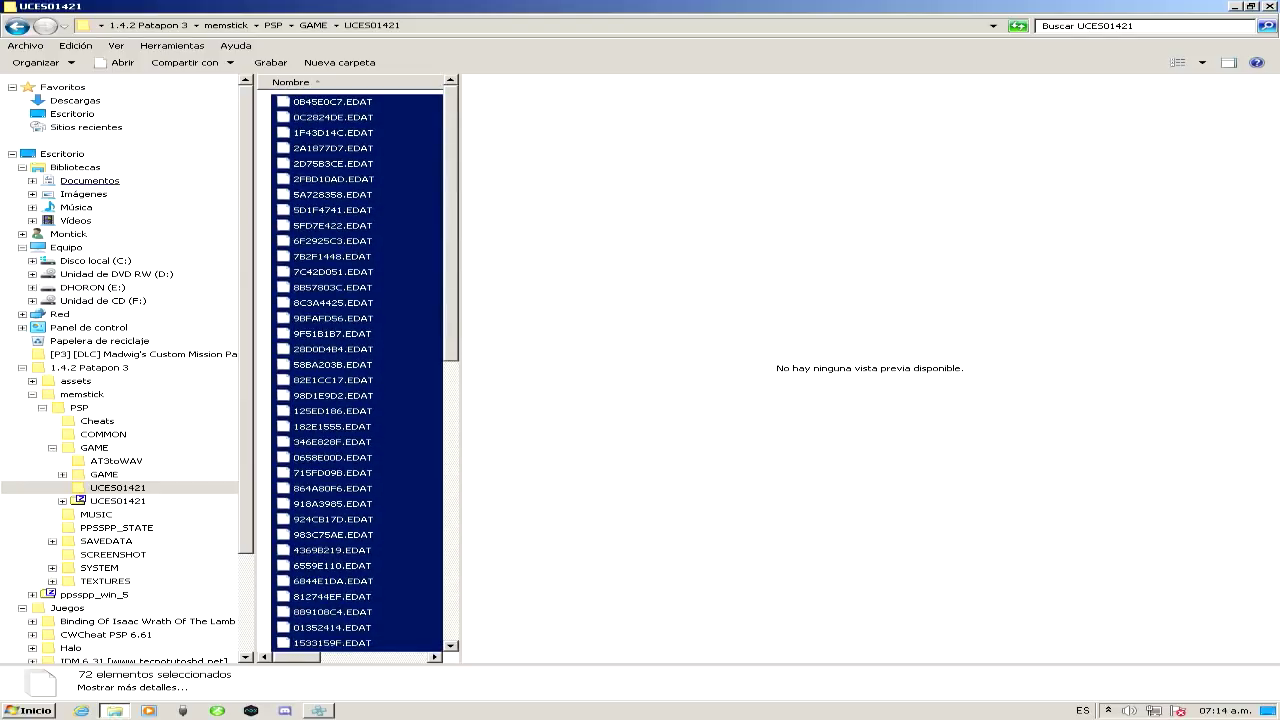
left_click(17, 26)
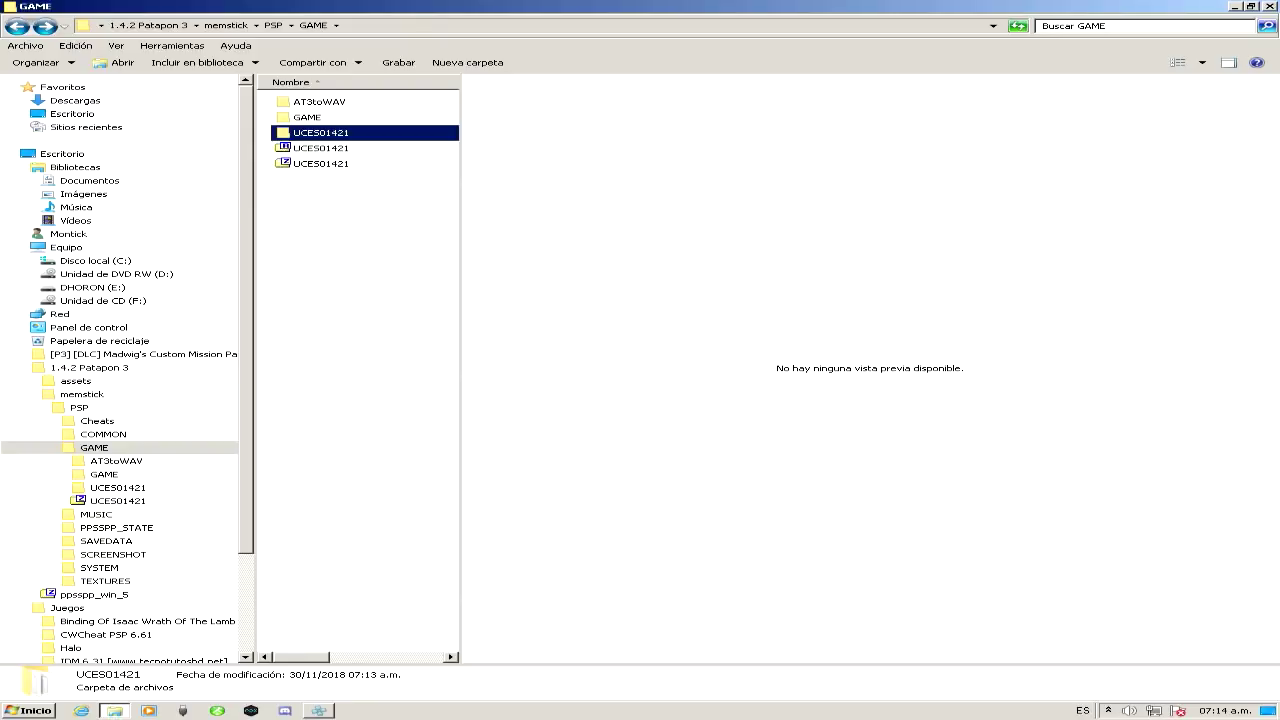
left_click(360, 270)
left_click(17, 26)
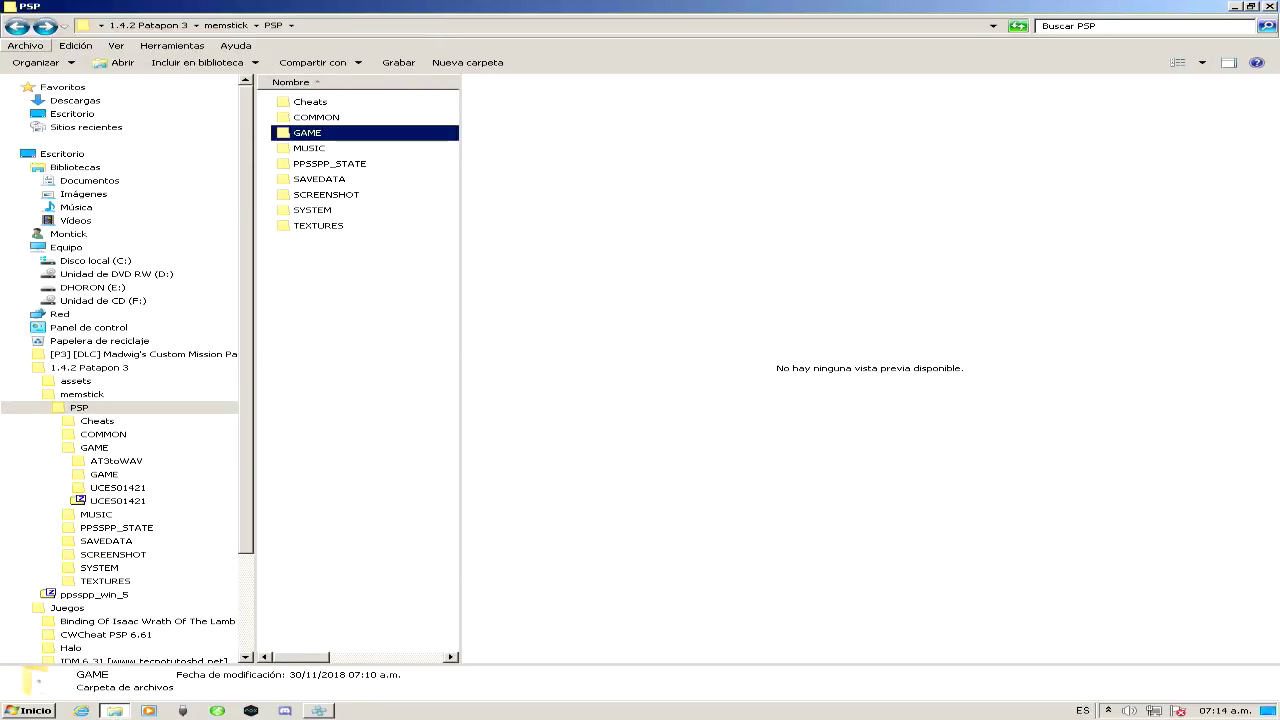
left_click(17, 26)
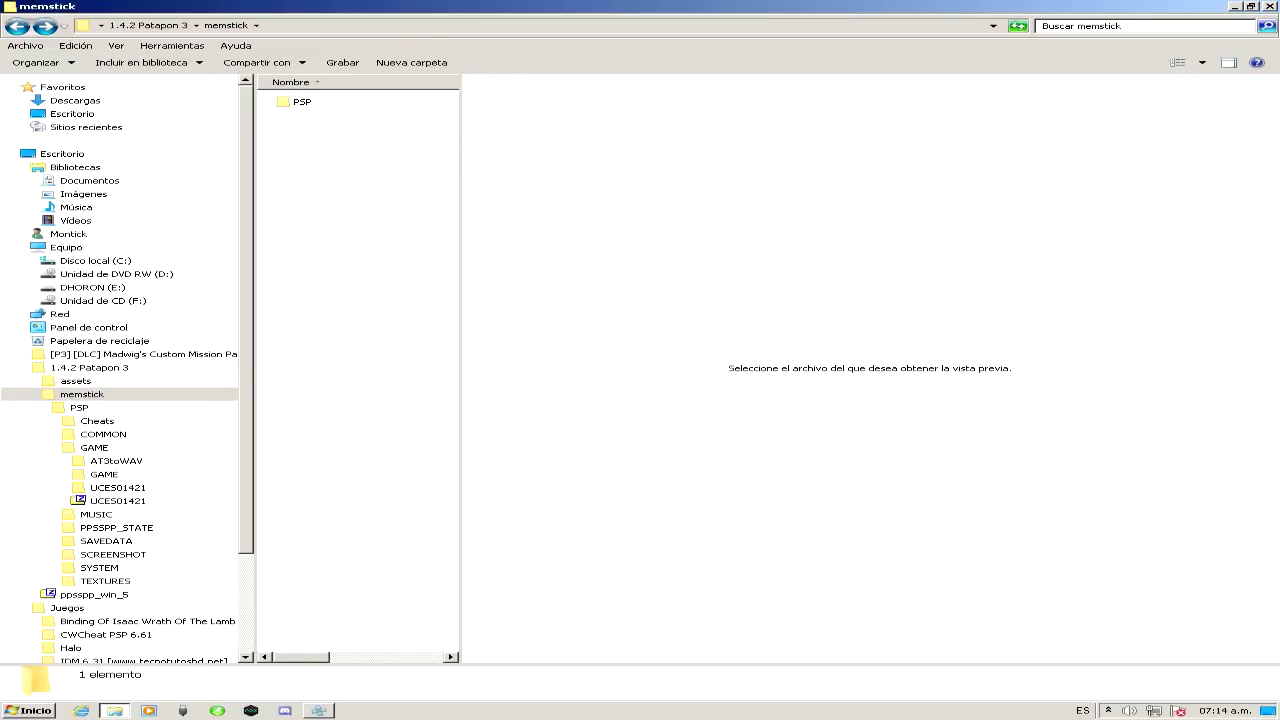
left_click(302, 102)
left_click(45, 26)
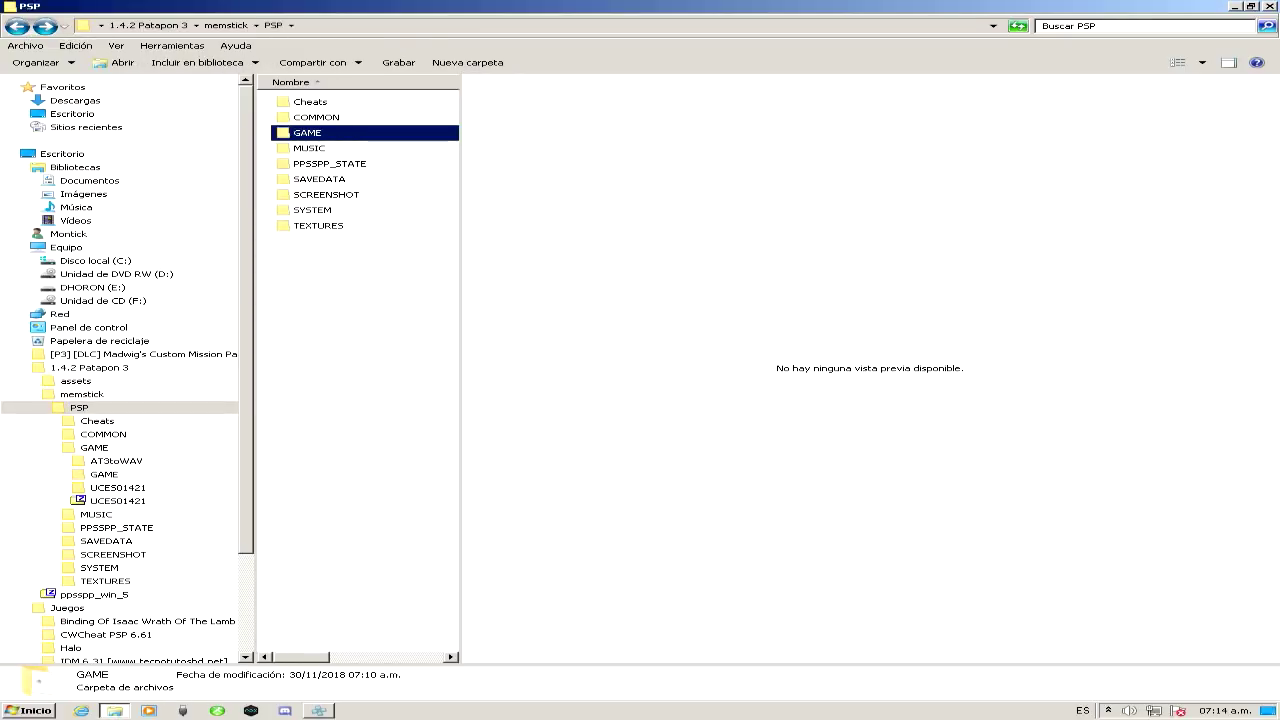
left_click_drag(354, 354, 389, 308)
left_click(318, 225)
left_click(307, 132)
double_click(307, 132)
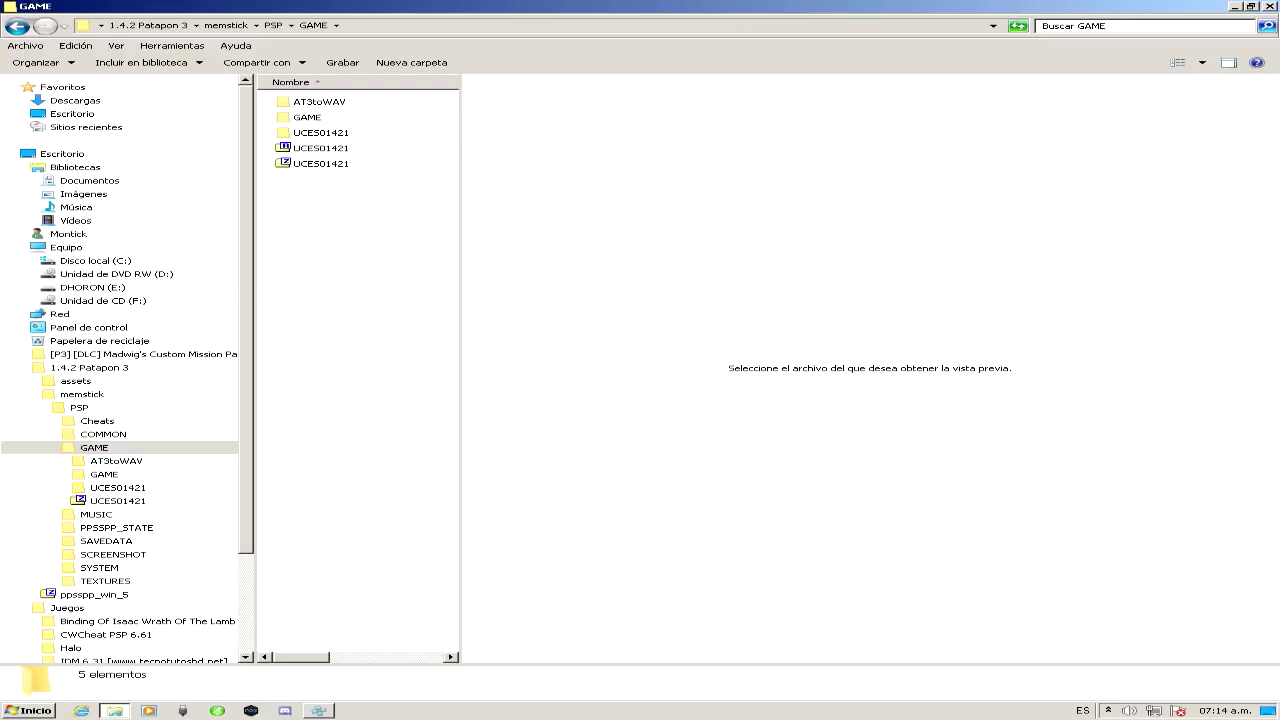
Delete the UCES01421 folder from the GAME folder
left_click(320, 133)
key("Delete")
key("Return")
Create a new folder named UCES01421 inside the GAME folder
right_click(357, 285)
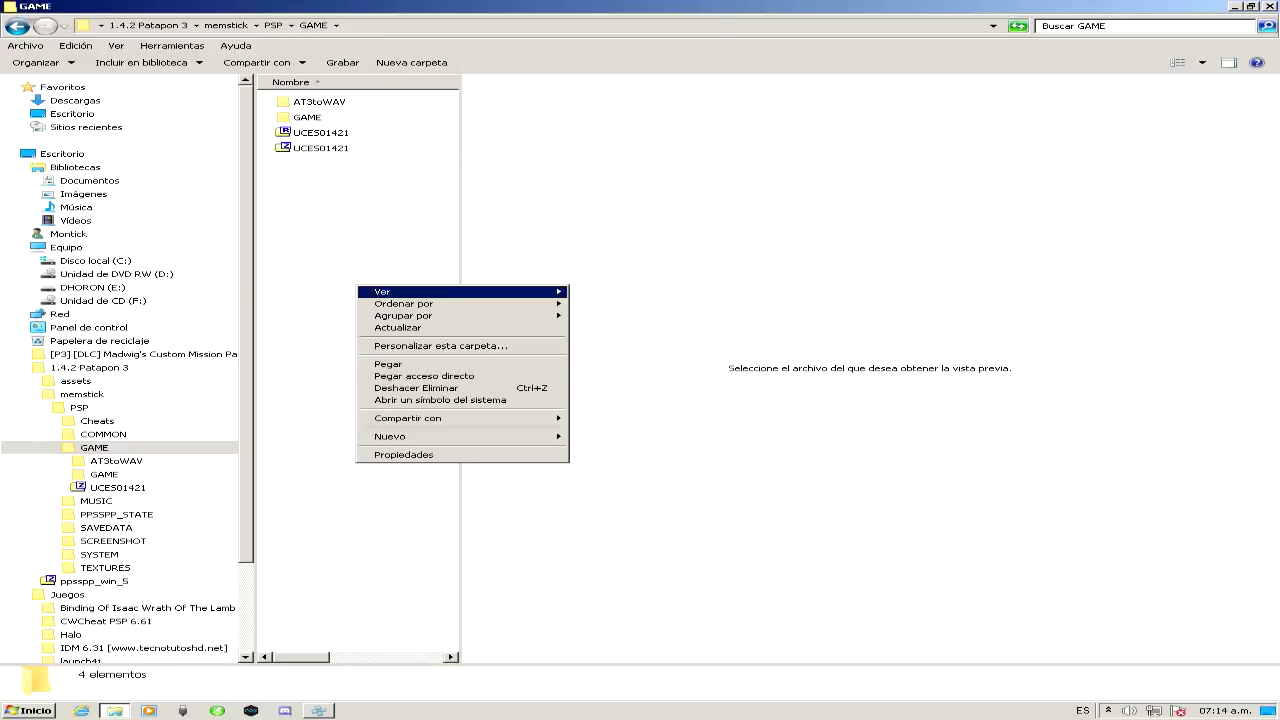
mouse_move(400, 436)
left_click(605, 437)
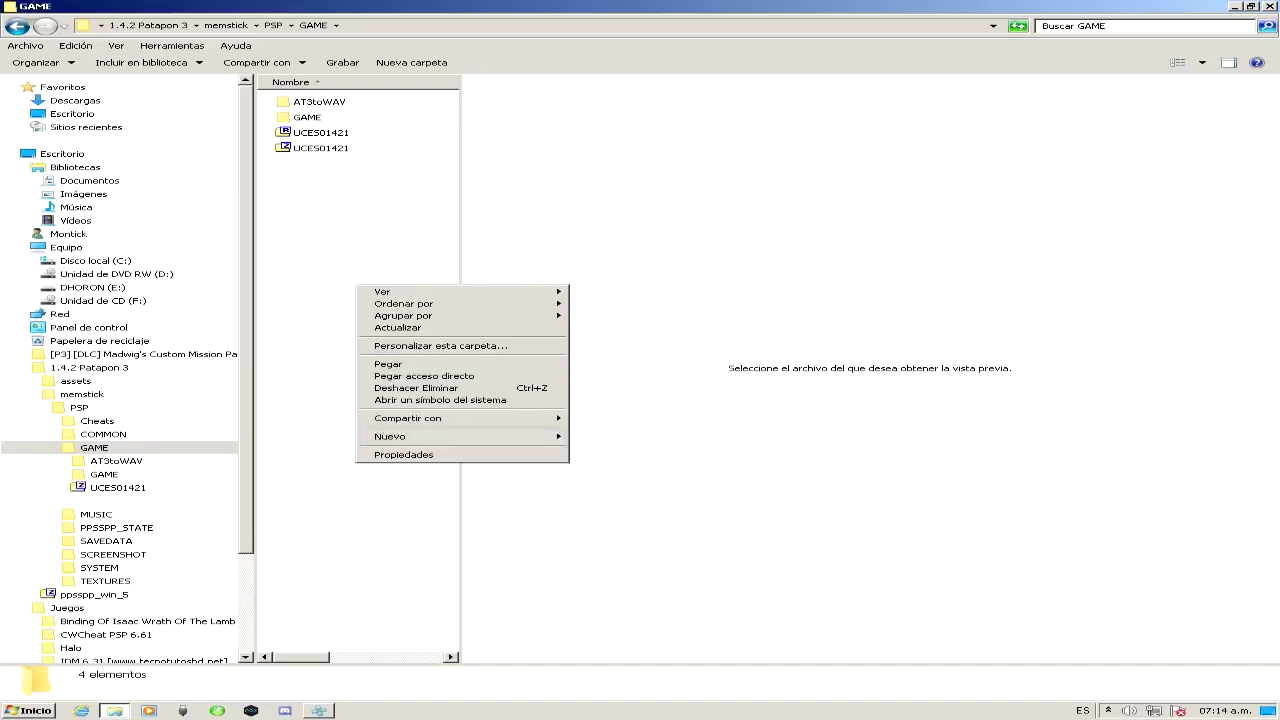
type("UCE")
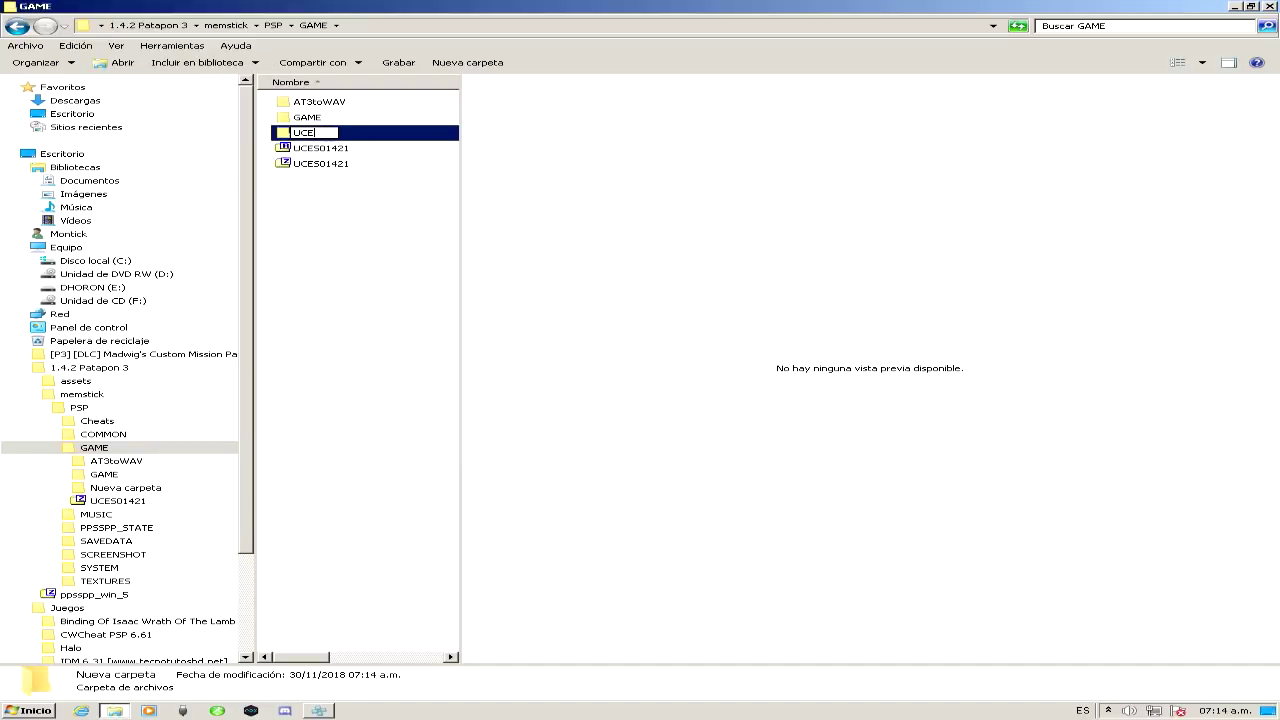
type("S01421")
key("Return")
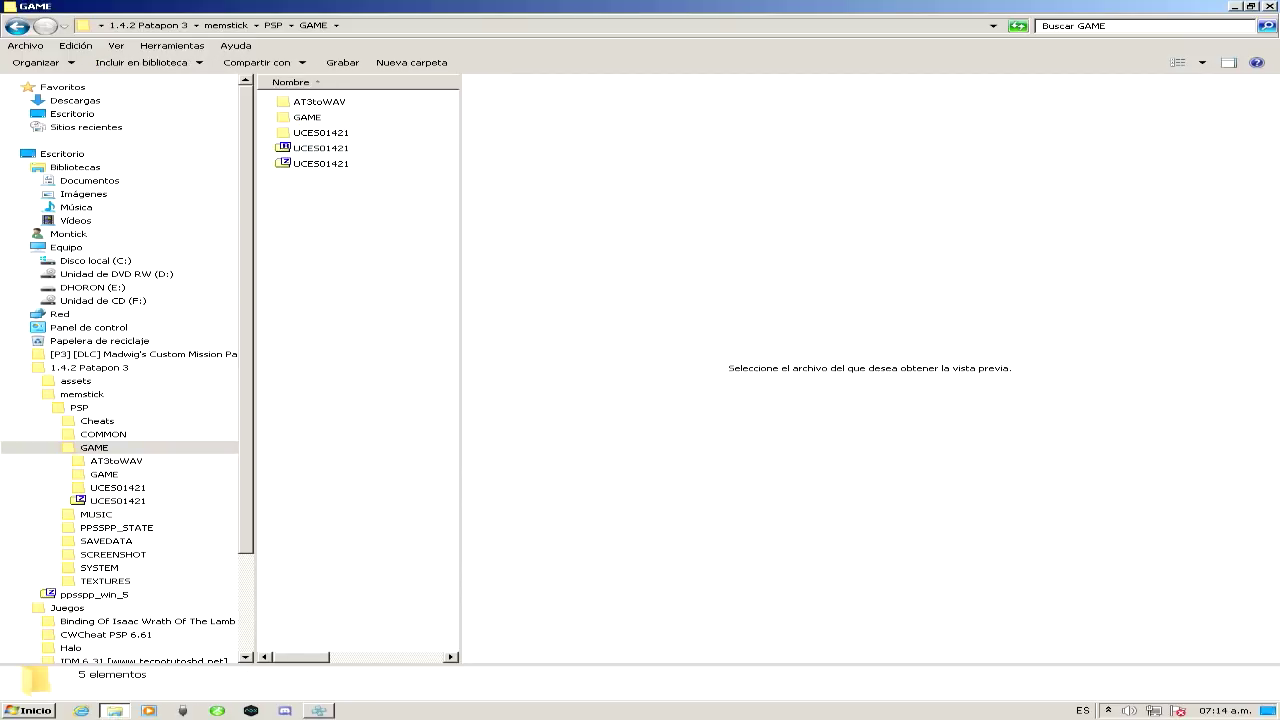
Paste the copied EDAT files into the new UCES01421 folder and close its window
double_click(320, 148)
left_click(784, 399)
double_click(320, 133)
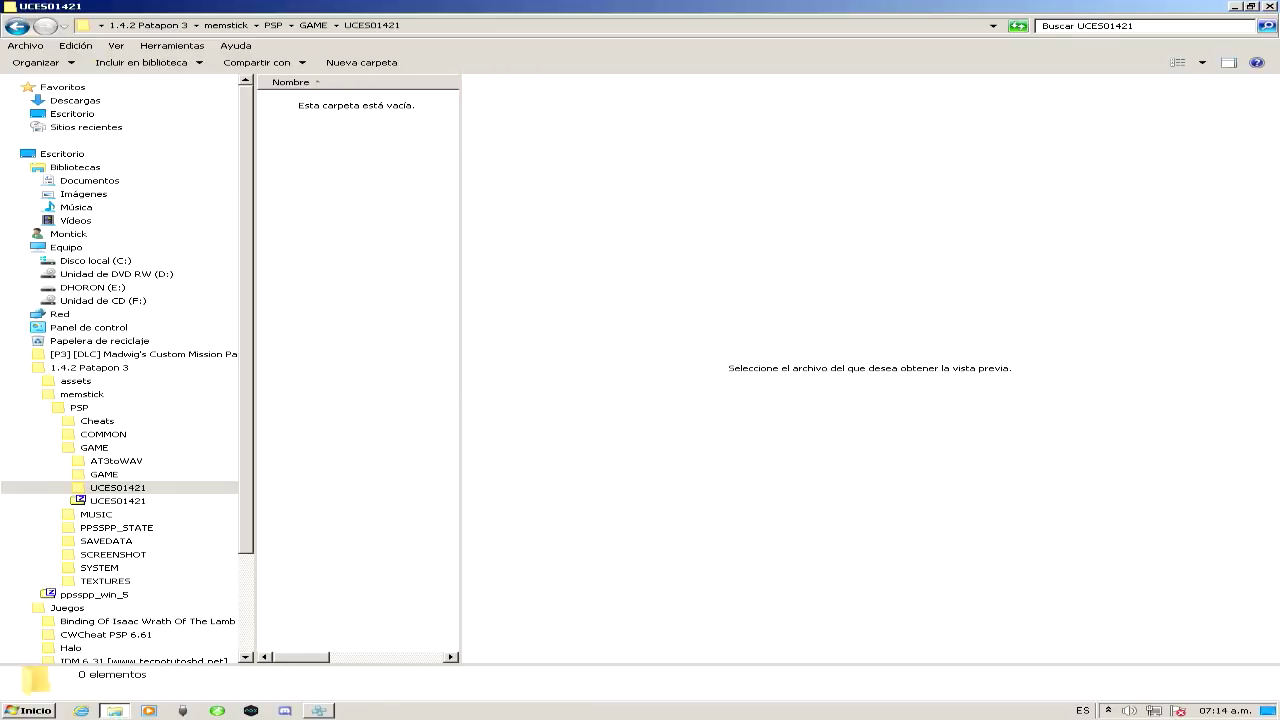
key("ctrl+v")
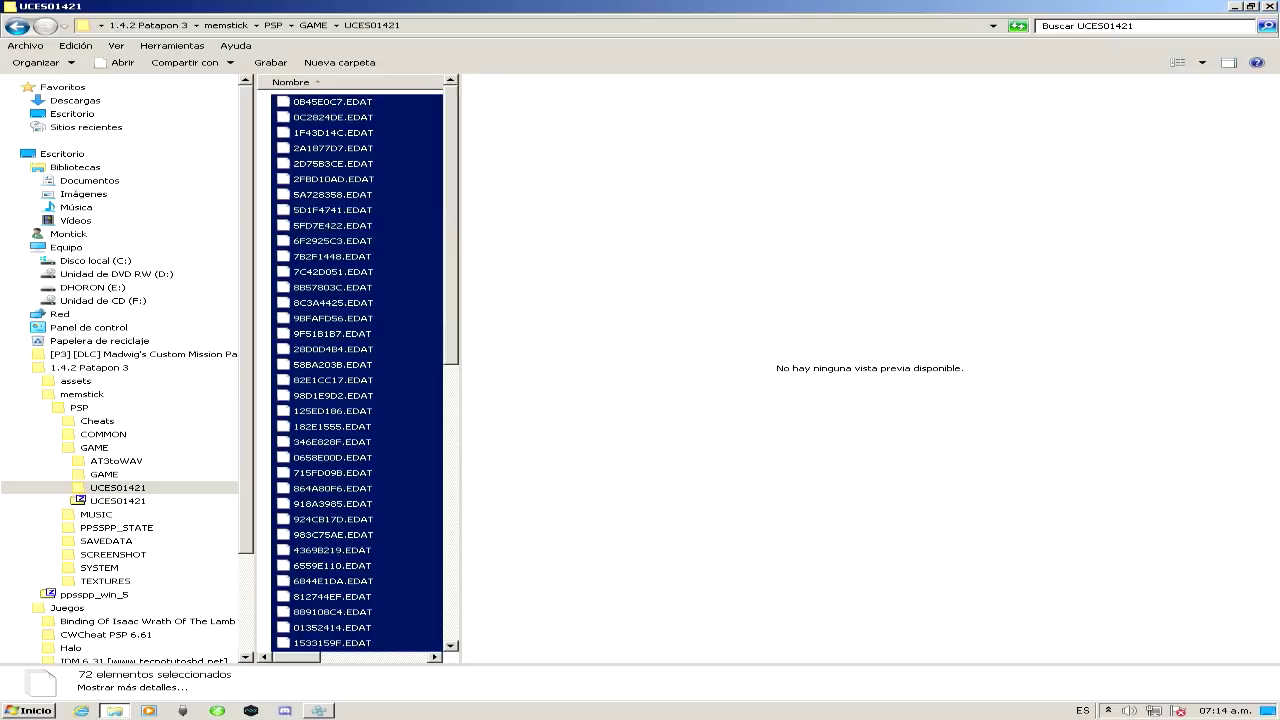
key("alt+F4")
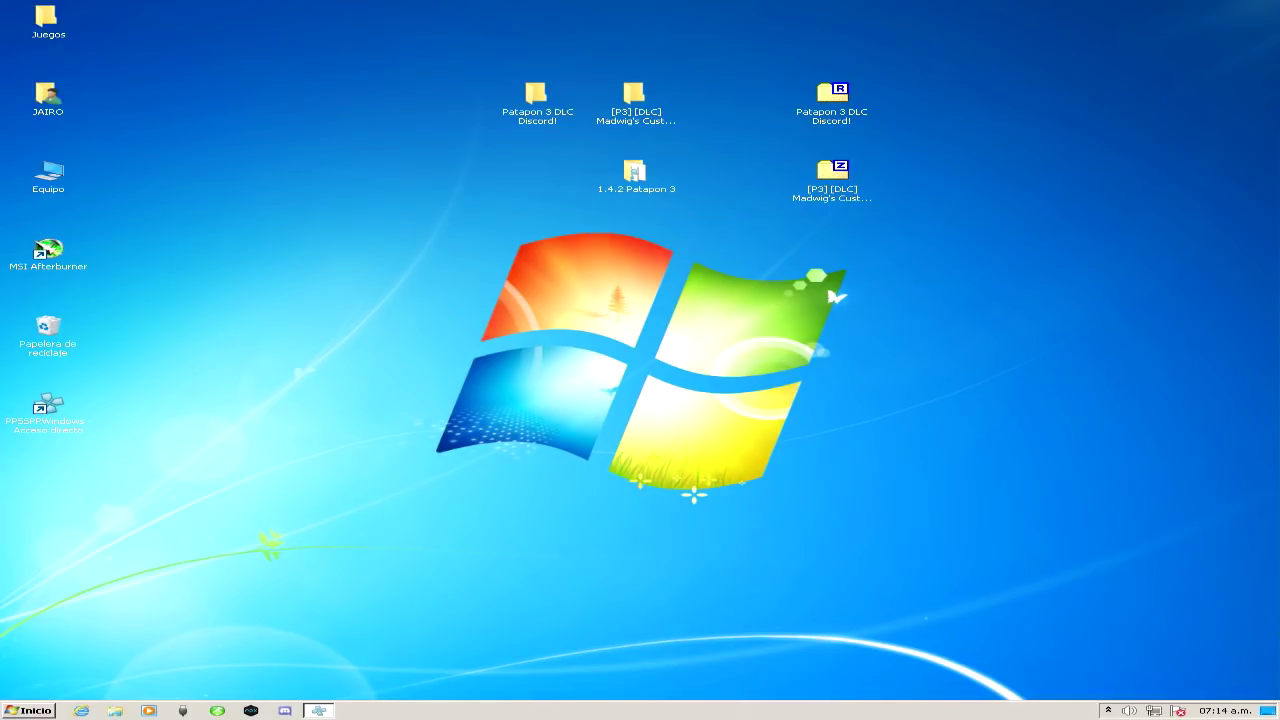
Switch to PPSSPP and skip through Patapon 3's startup screens and intro to the save data list
left_click(319, 711)
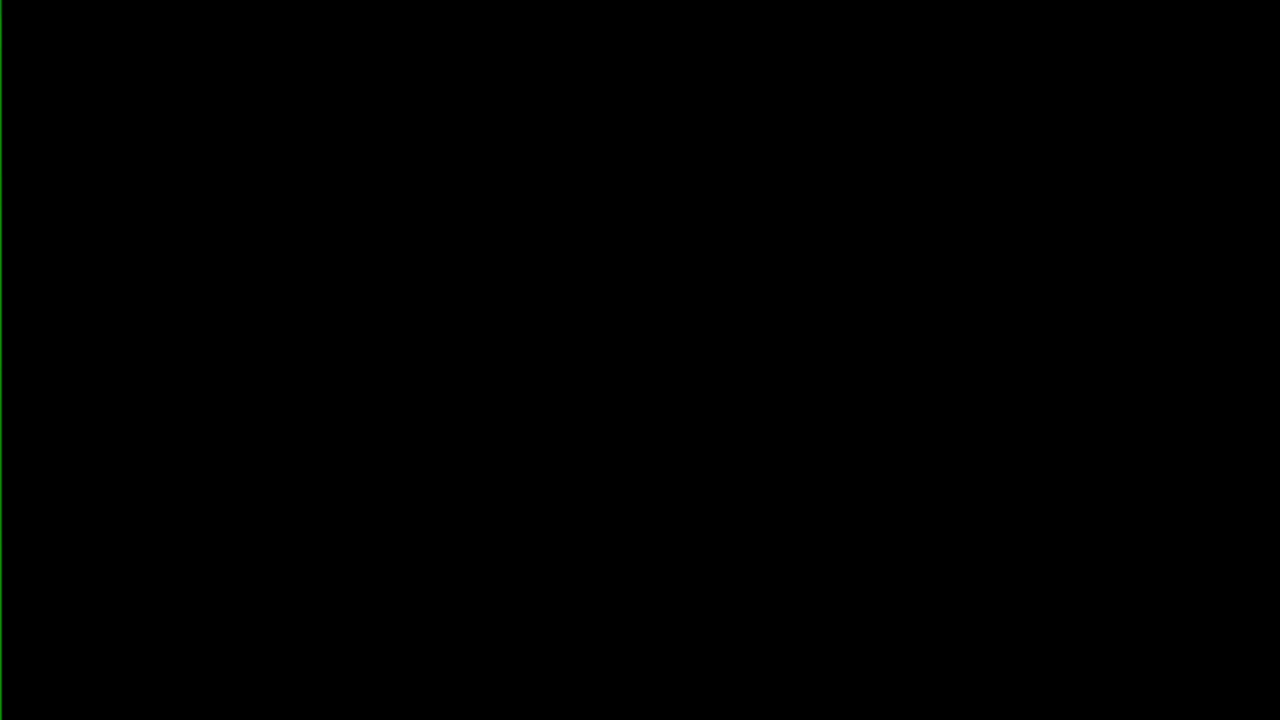
key("Up")
key("Up")
key("Up")
key("Up")
key("z")
key("z")
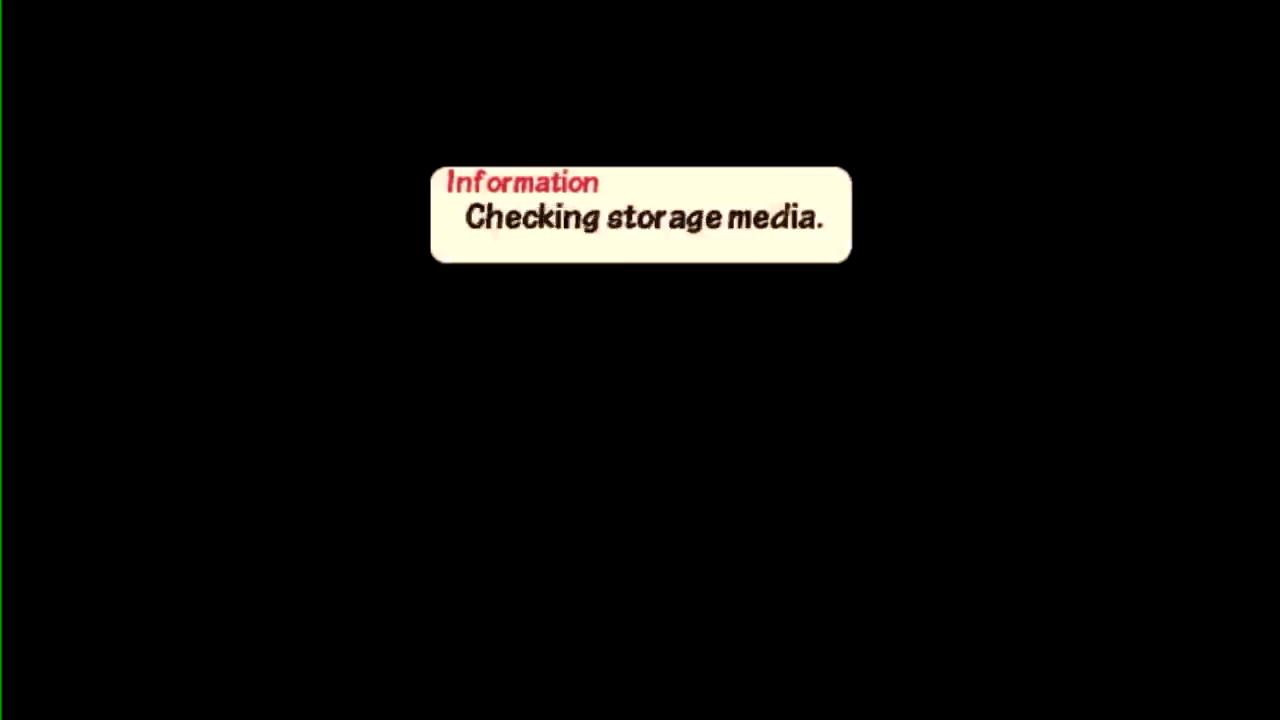
key("z")
key("z")
key("z")
key("z")
key("x")
key("Up")
key("x")
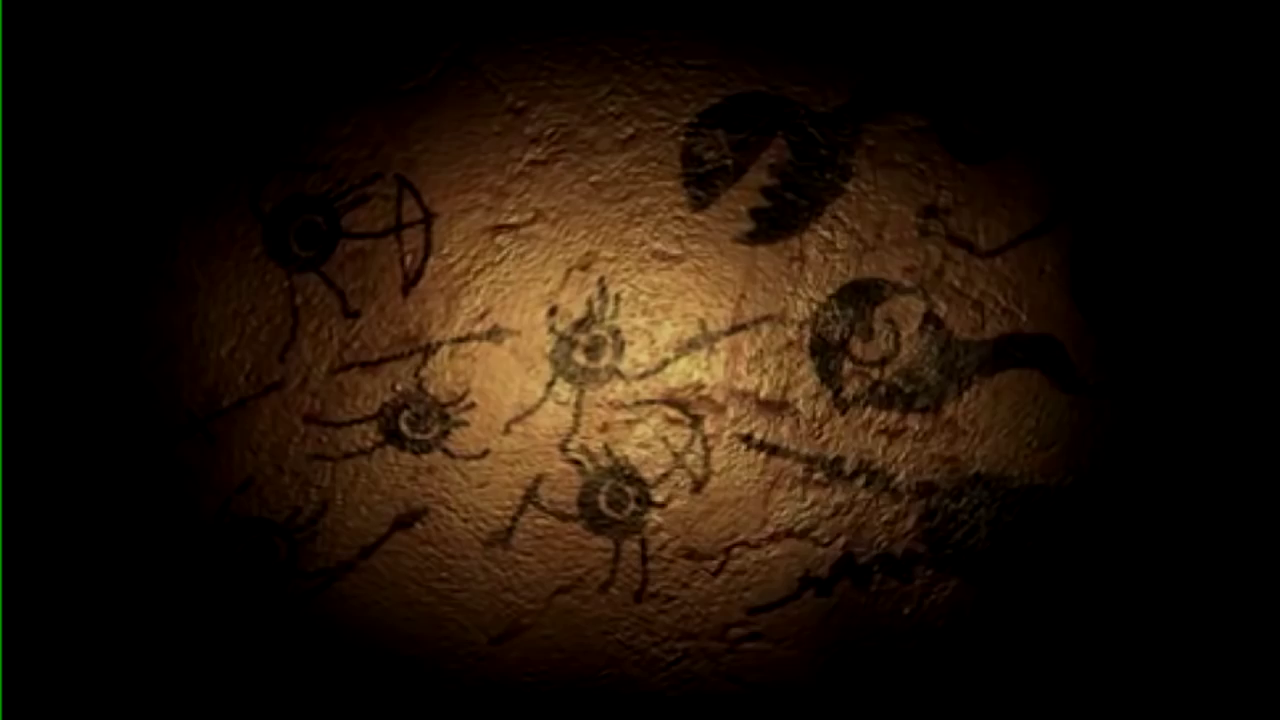
key("space")
key("space")
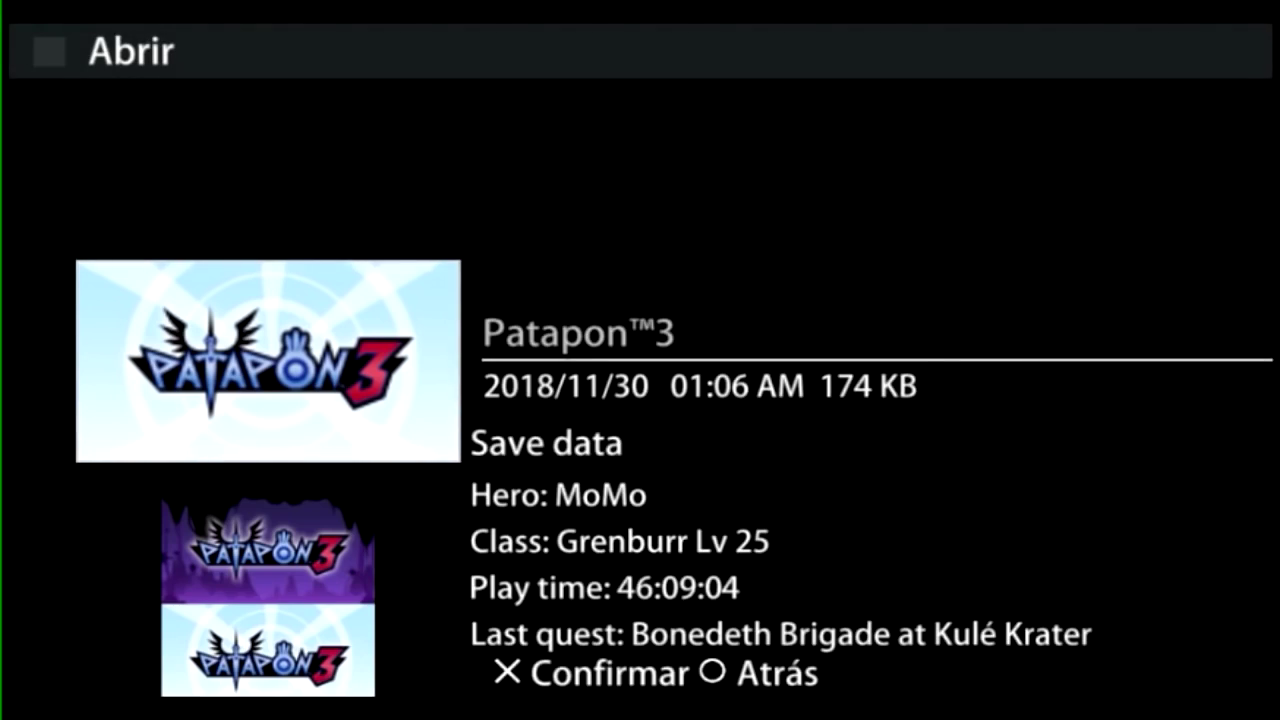
Load the Patapon 3 save data with the level 25 Grenburr hero
key("x")
key("x")
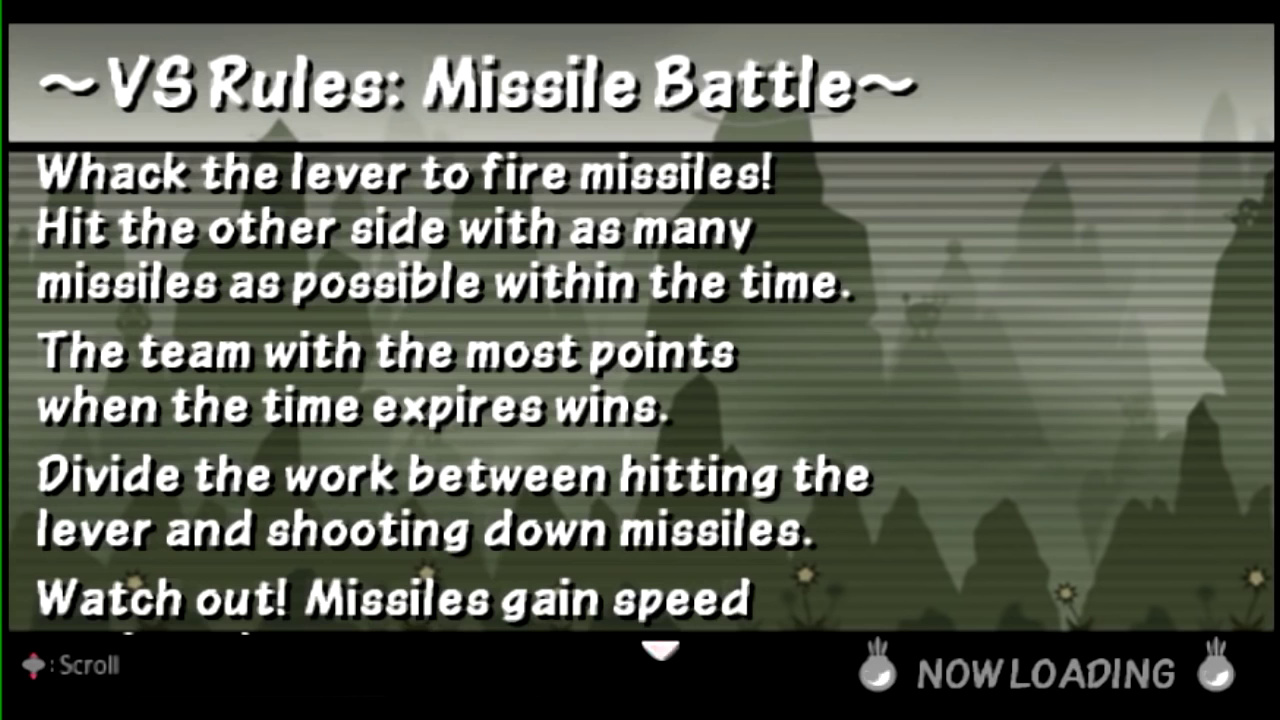
key("x")
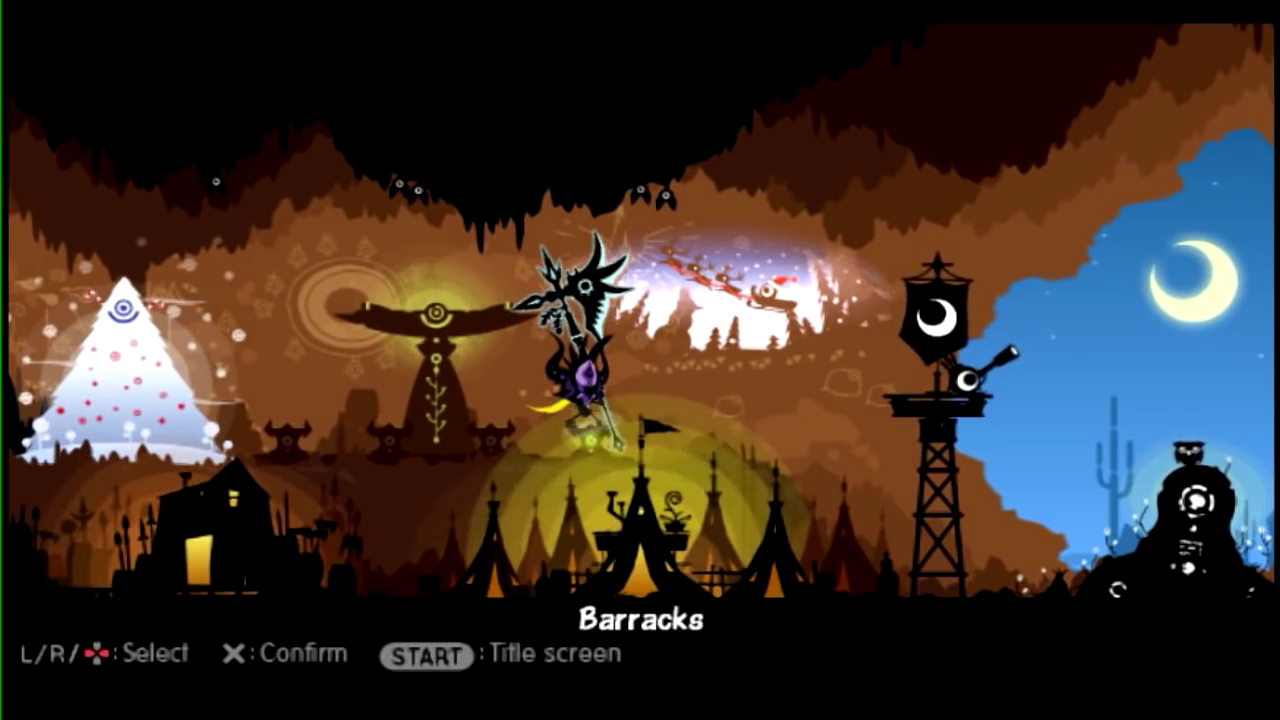
Enter the Barracks briefly, leave them and go to the Patapon world map
key("x")
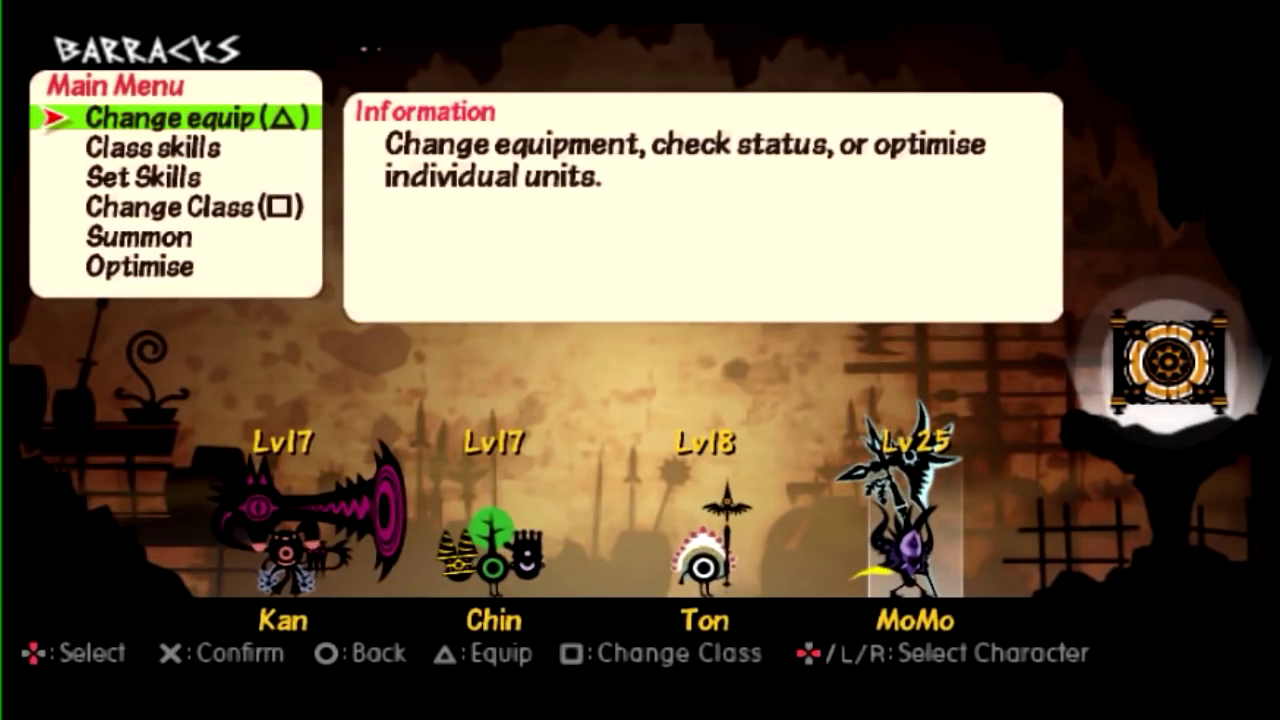
key("Left")
key("z")
key("Down")
key("x")
key("x")
key("Right")
key("z")
key("Left")
key("Left")
key("Left")
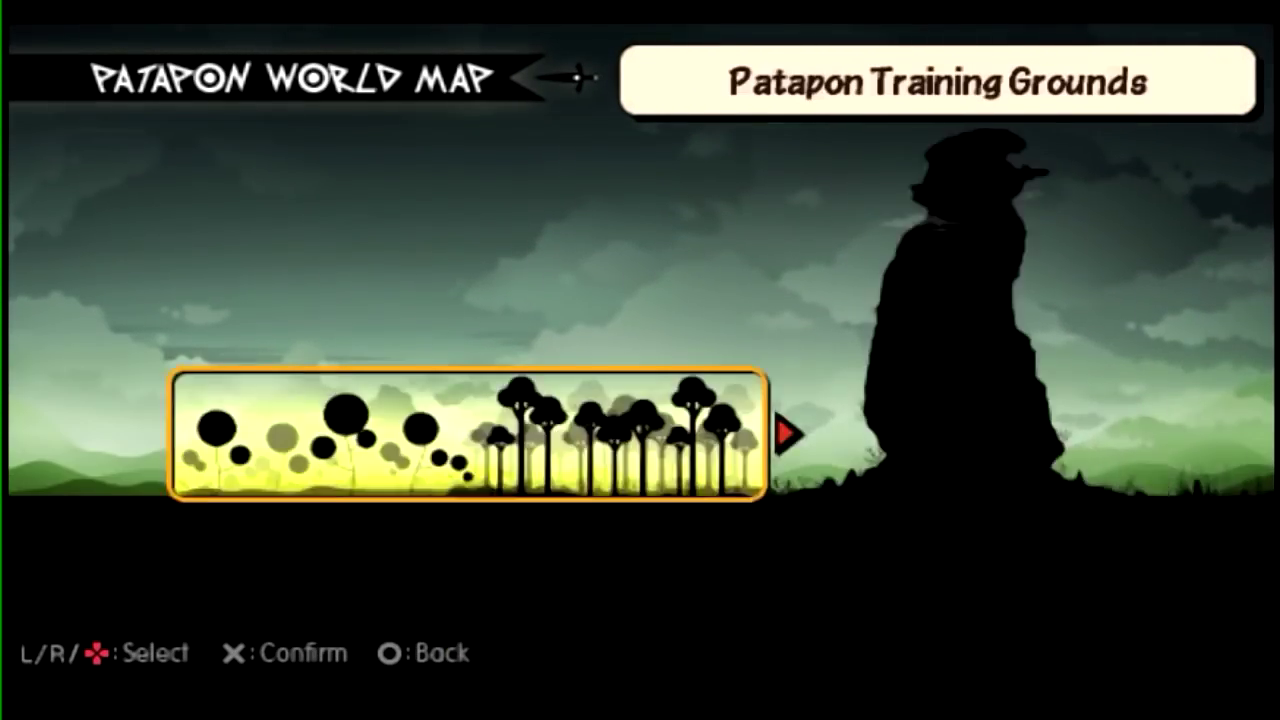
Change to the dark world map and examine the Field of Angry Giants (Dark) quests, including Gigante King and Teranteth
key("Right")
key("z")
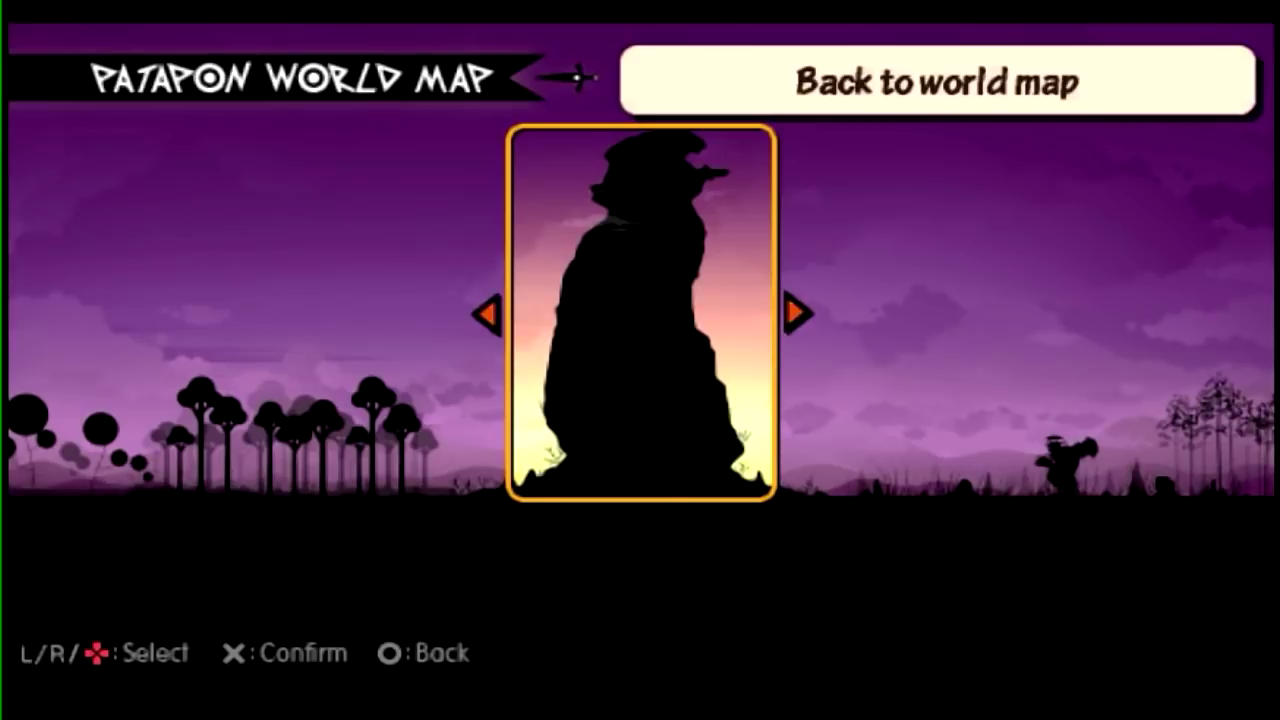
key("Left")
key("Right")
key("Right")
key("Down")
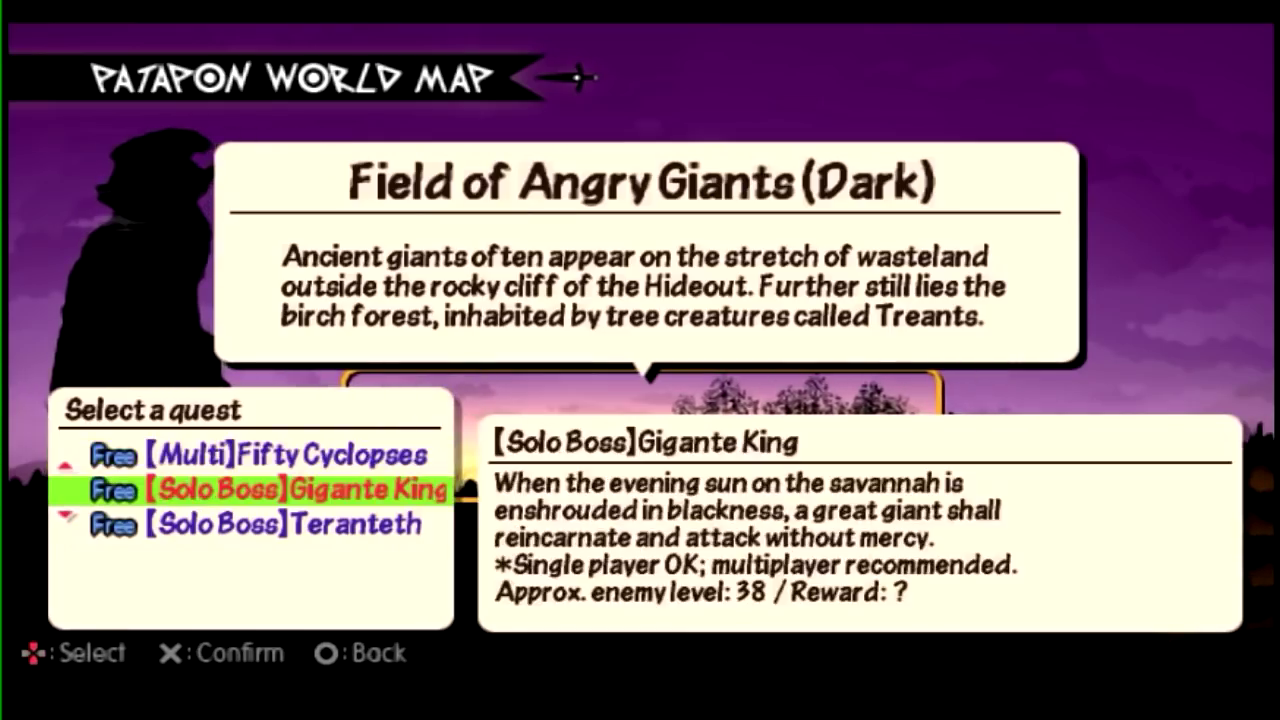
key("Left")
key("Right")
key("Down")
key("Down")
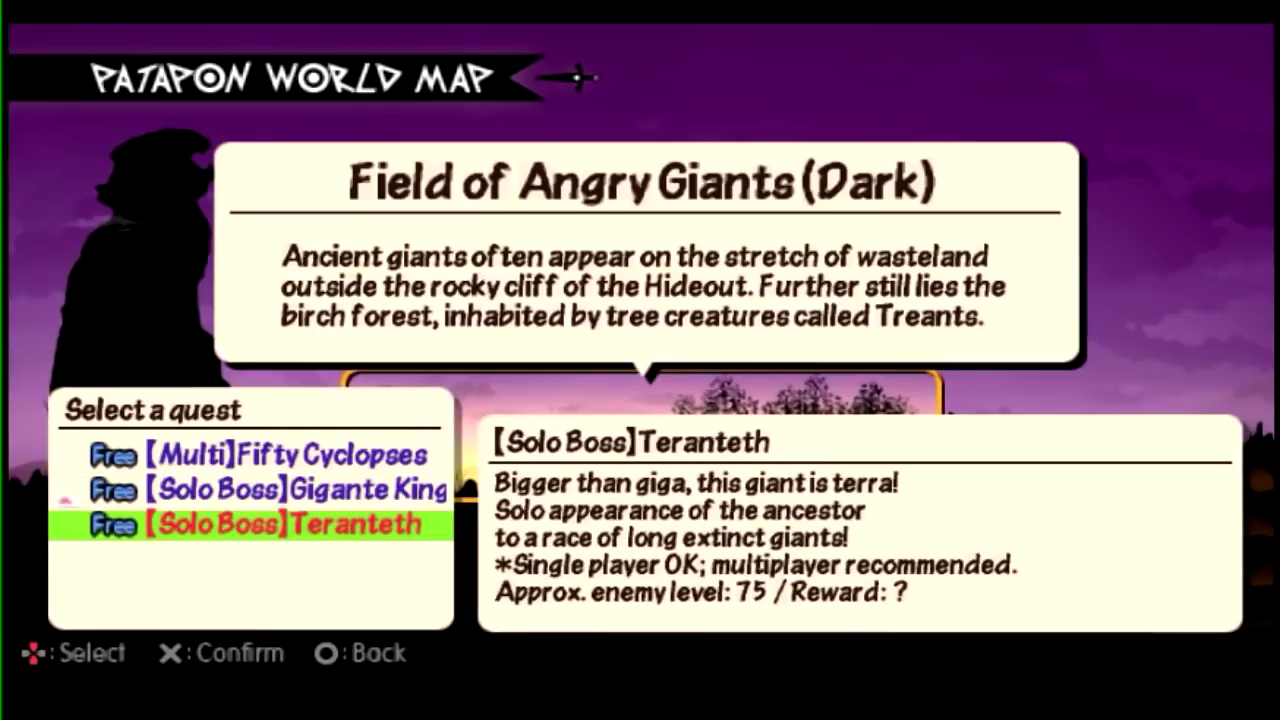
key("Up")
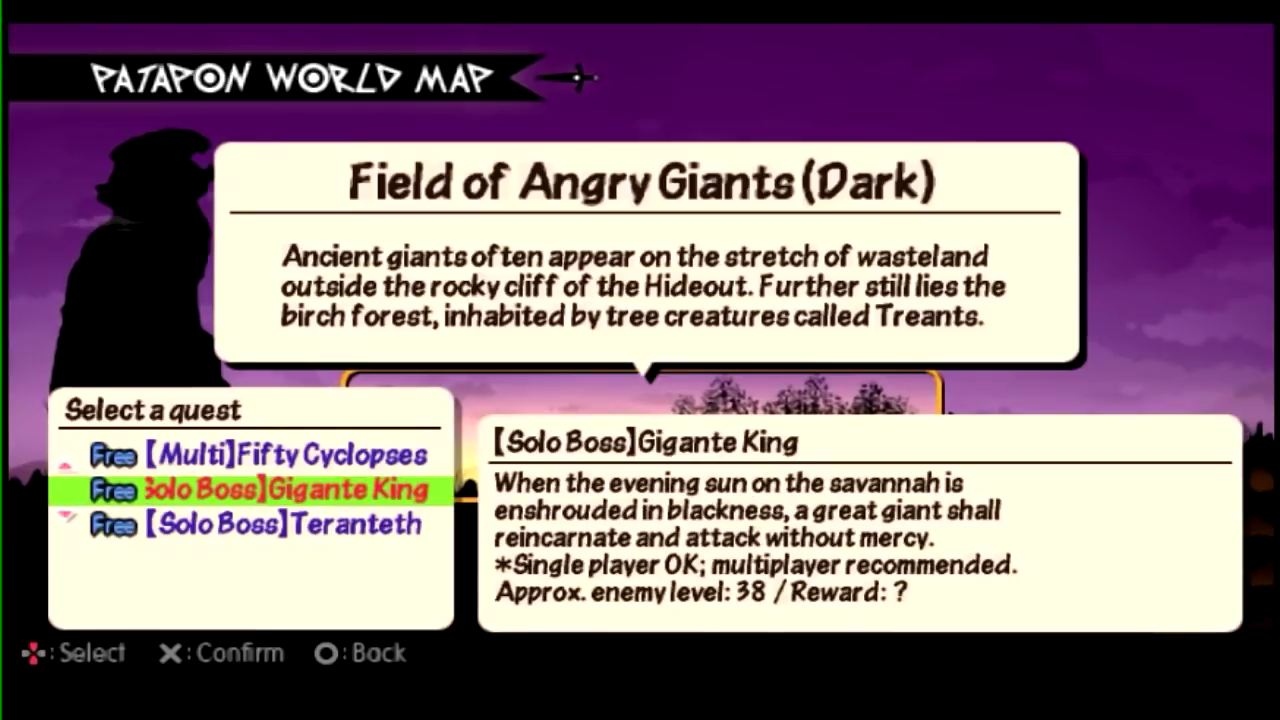
Examine the quest list of Snow Field of Sullied Tears (Dark)
key("Left")
key("Up")
key("Up")
key("Up")
key("Up")
key("Up")
key("Up")
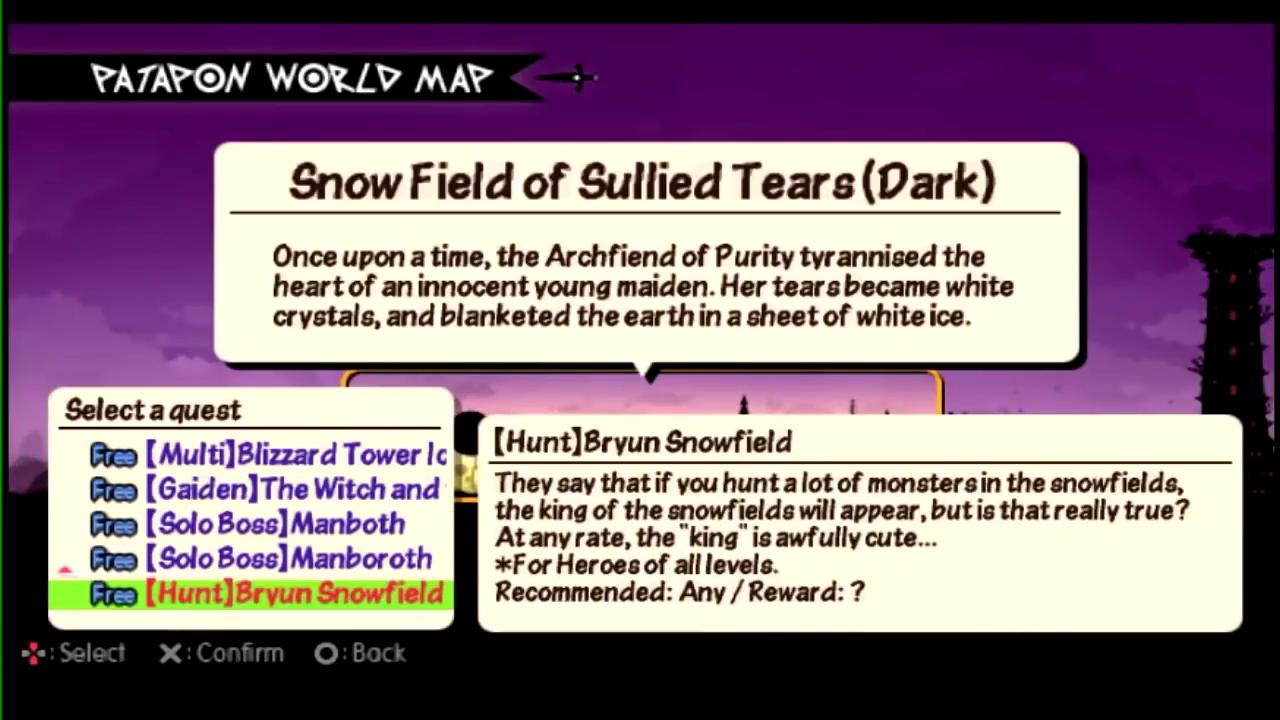
key("Up")
key("Up")
key("Up")
key("Up")
key("Up")
Examine the Plateau of Pompous Wings (Dark) quests from Centura to Mt. Gonrok, including Cosmo Serpent Baros
key("Left")
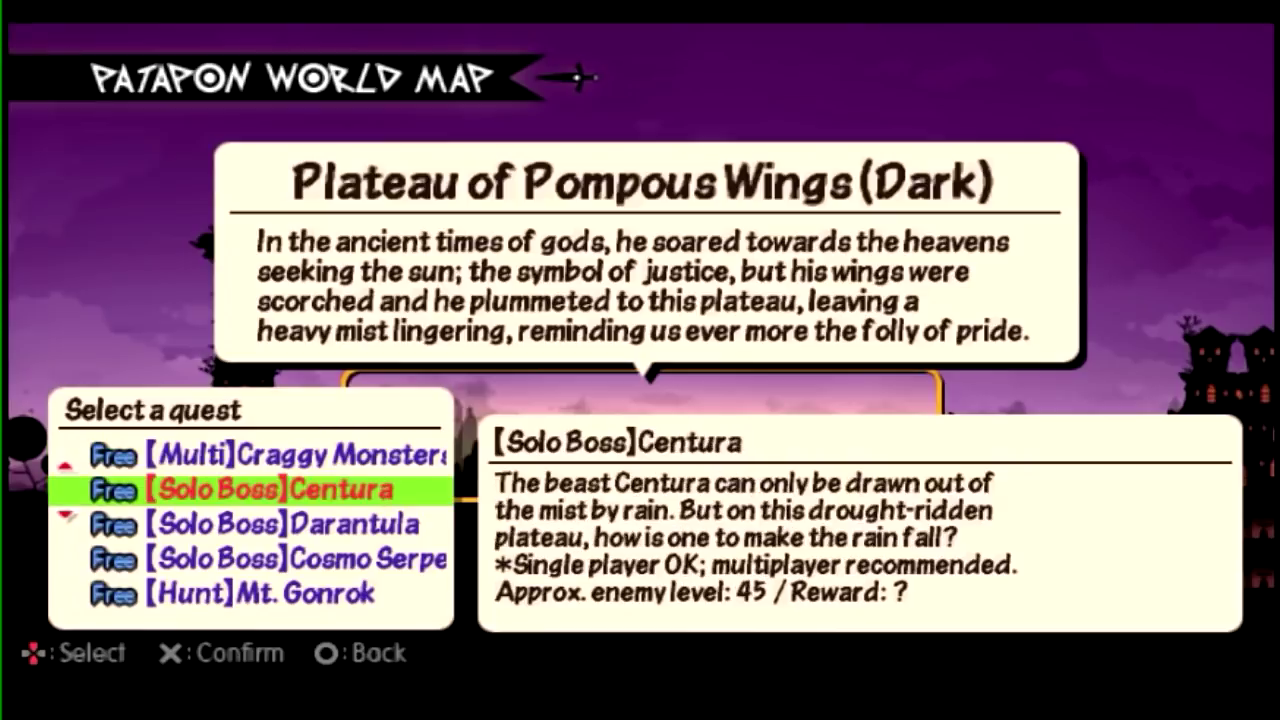
key("Down")
key("Down")
key("Down")
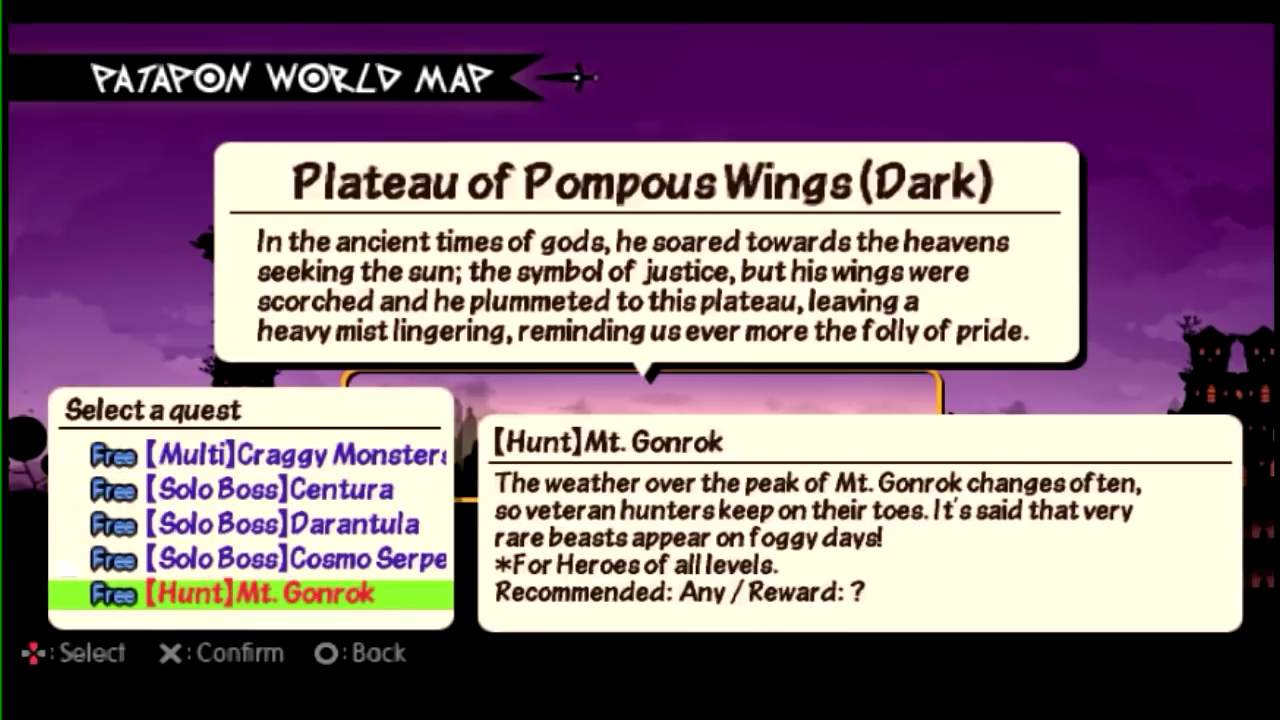
key("Down")
key("Down")
key("Down")
key("Down")
key("Down")
key("Down")
key("Down")
key("Down")
key("Down")
key("Up")
key("Up")
key("Up")
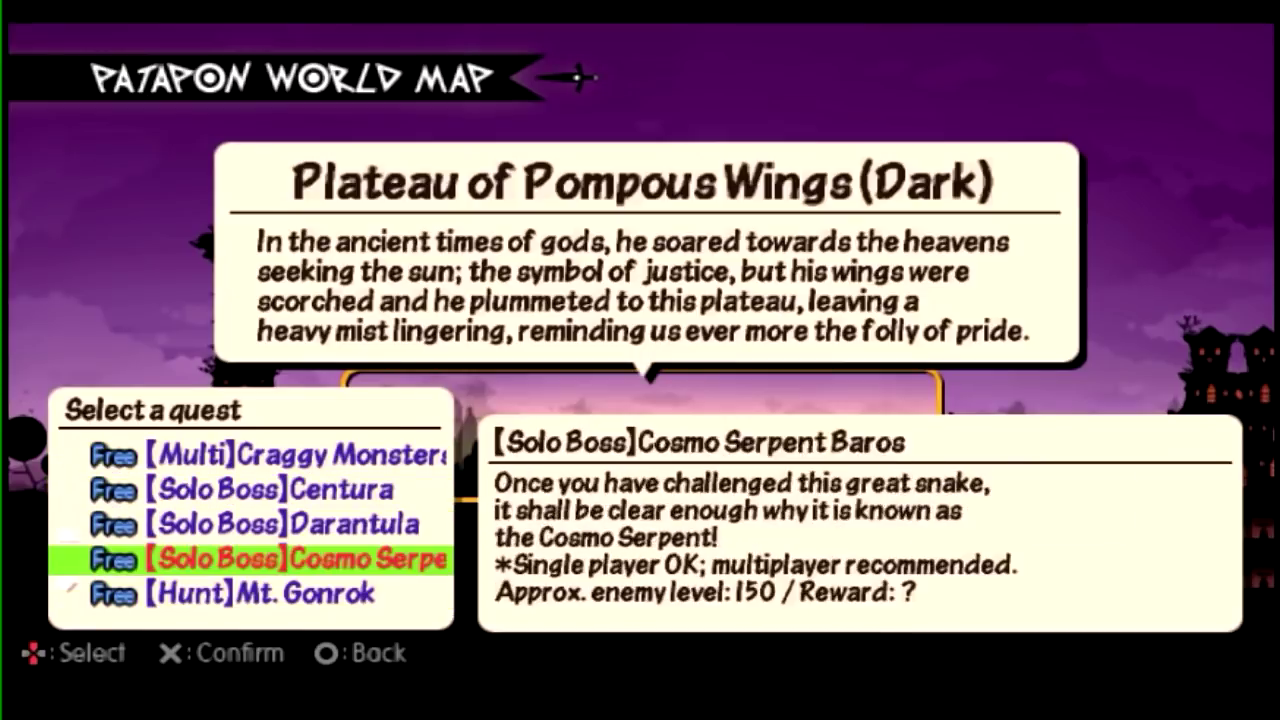
key("Down")
key("Down")
key("x")
Examine the Revenge of Thunder God quest in Greedy Mask Jungle (Dark)
key("Right")
key("z")
key("Down")
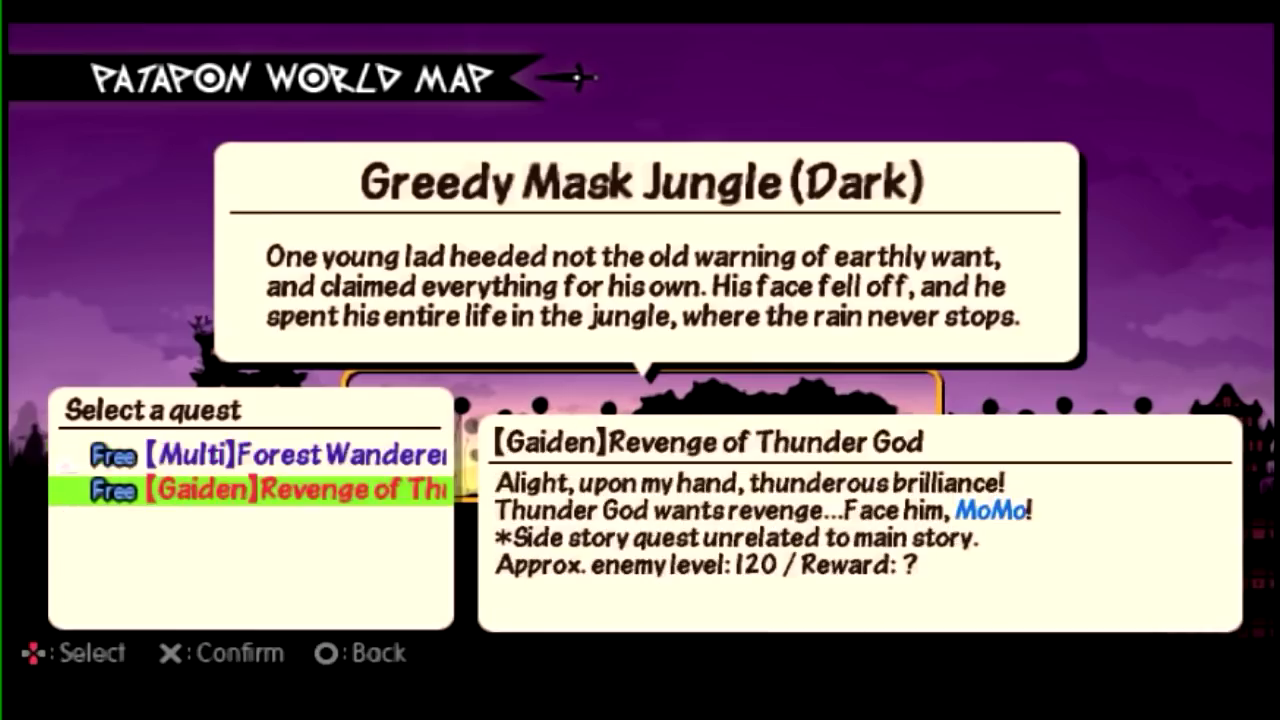
key("x")
Examine the Cosmo Serpent Waros quest in Volcano Zone of the Lazy Demon (Dark)
key("Right")
key("Right")
key("z")
key("Up")
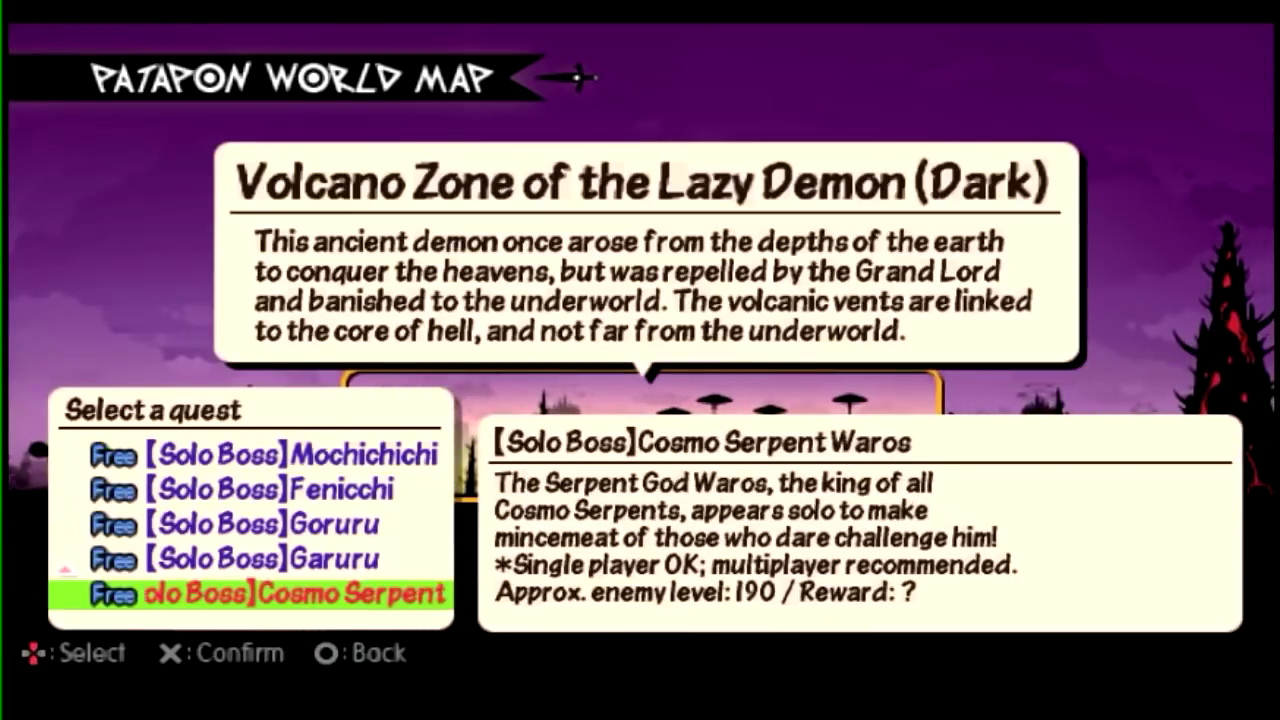
key("Escape")
Examine the quests of Bottomless Stomach Desert (Dark), including Cosmo Serpent Garos
key("Left")
key("Left")
key("Left")
key("Return")
key("Down")
key("Down")
key("Down")
key("Escape")
key("Right")
key("Right")
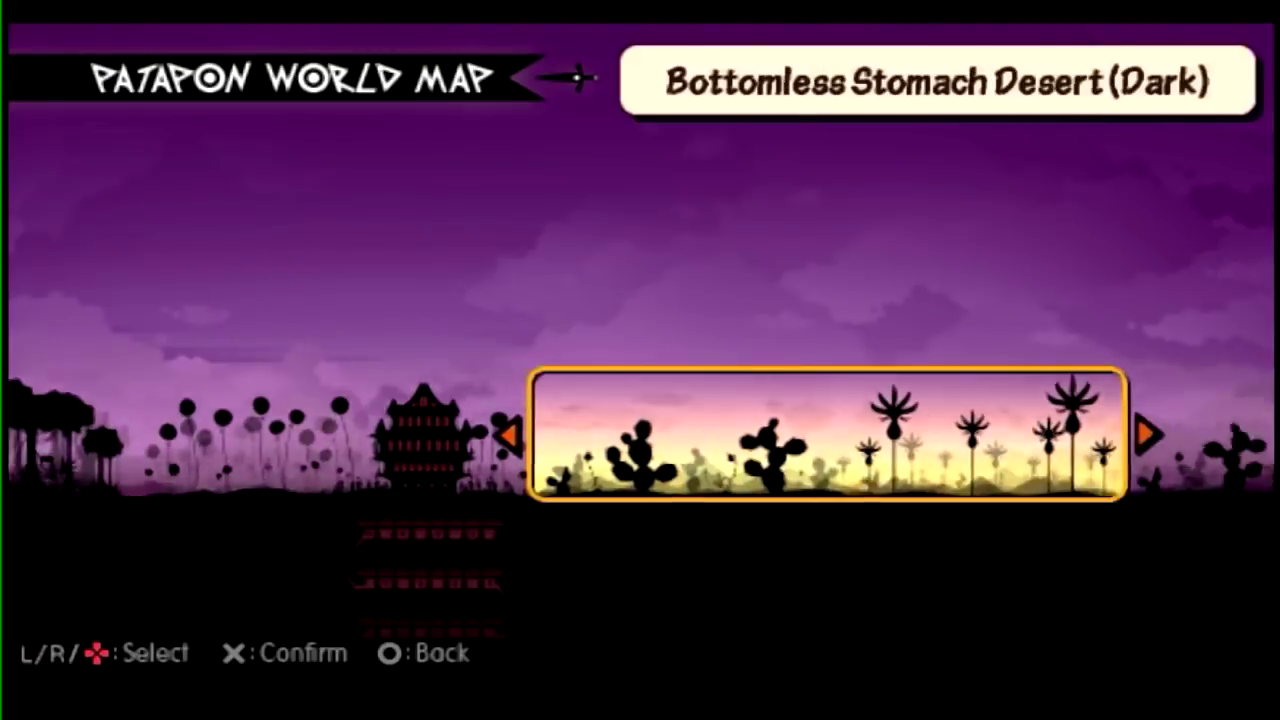
key("Return")
key("Down")
key("Down")
key("Down")
key("Down")
key("Up")
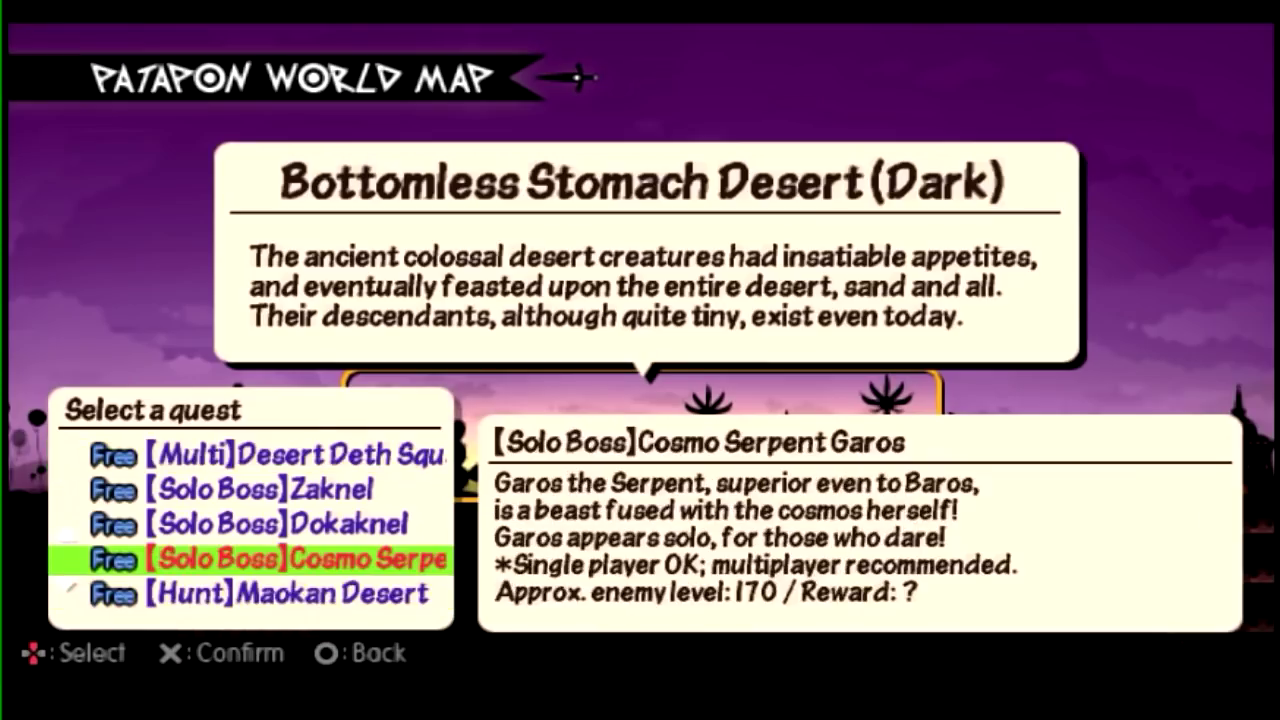